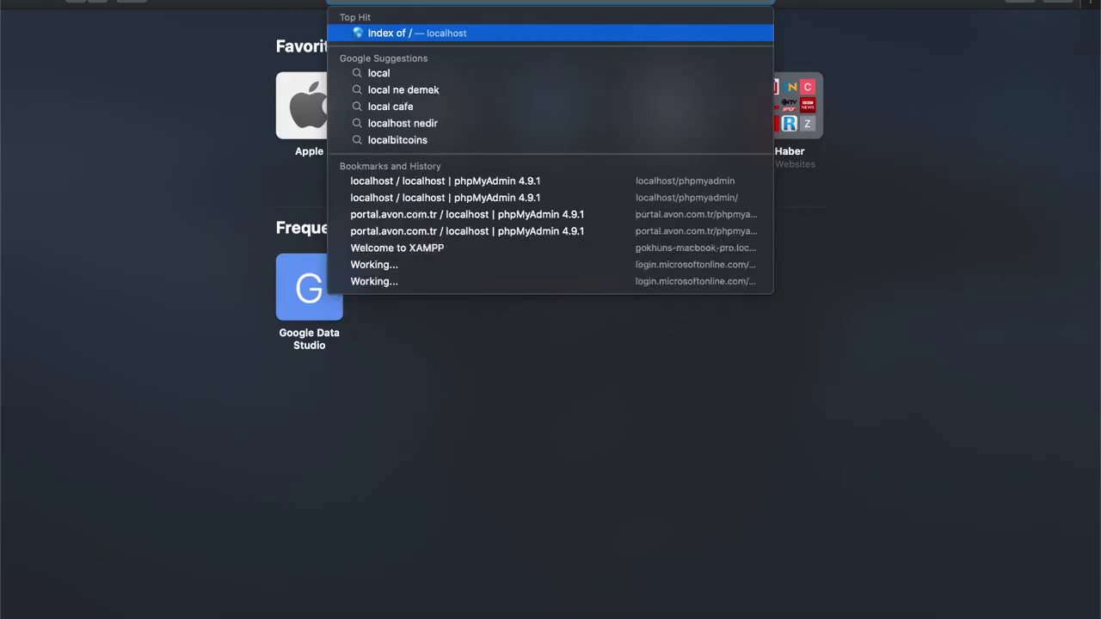
Open localhost/phpmyadmin and go to the server's database overview
text(php)
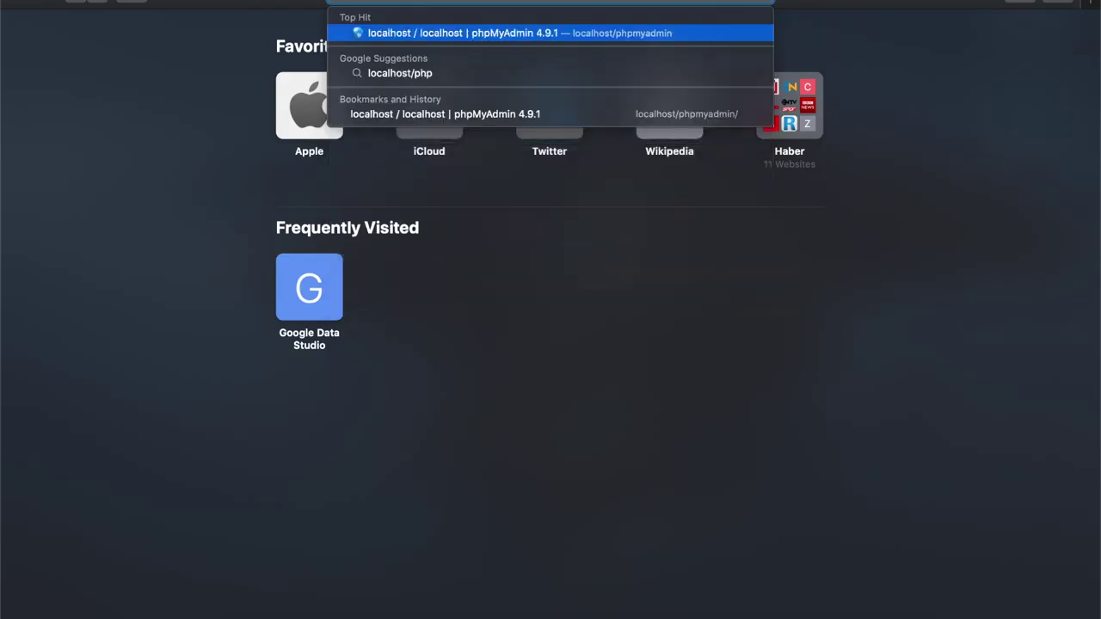
key(Return)
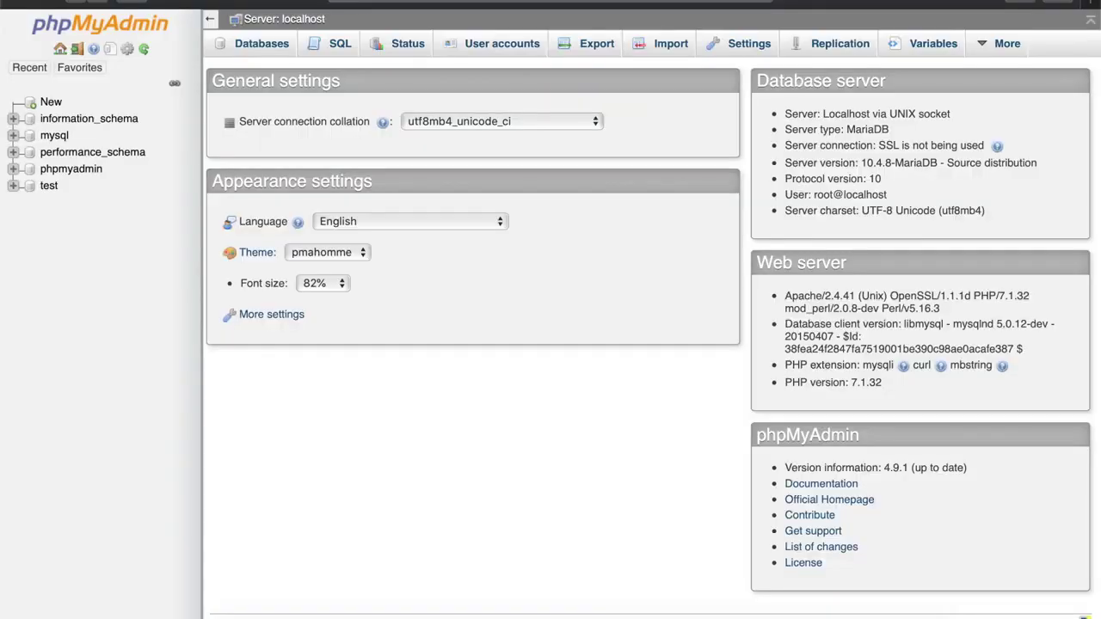
click(481, 4)
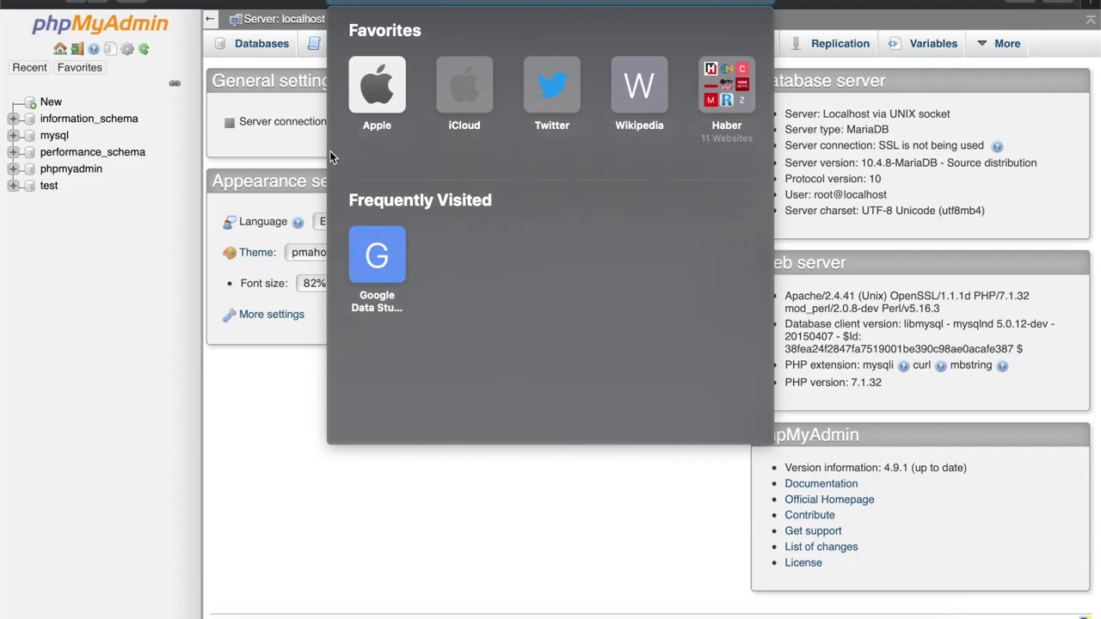
click(253, 448)
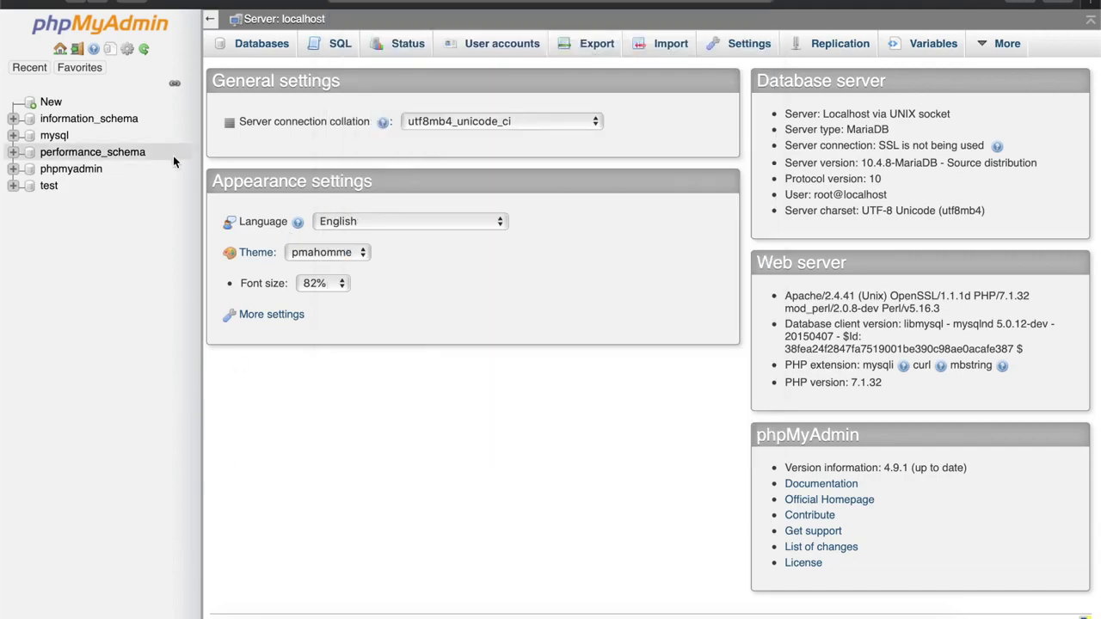
click(272, 39)
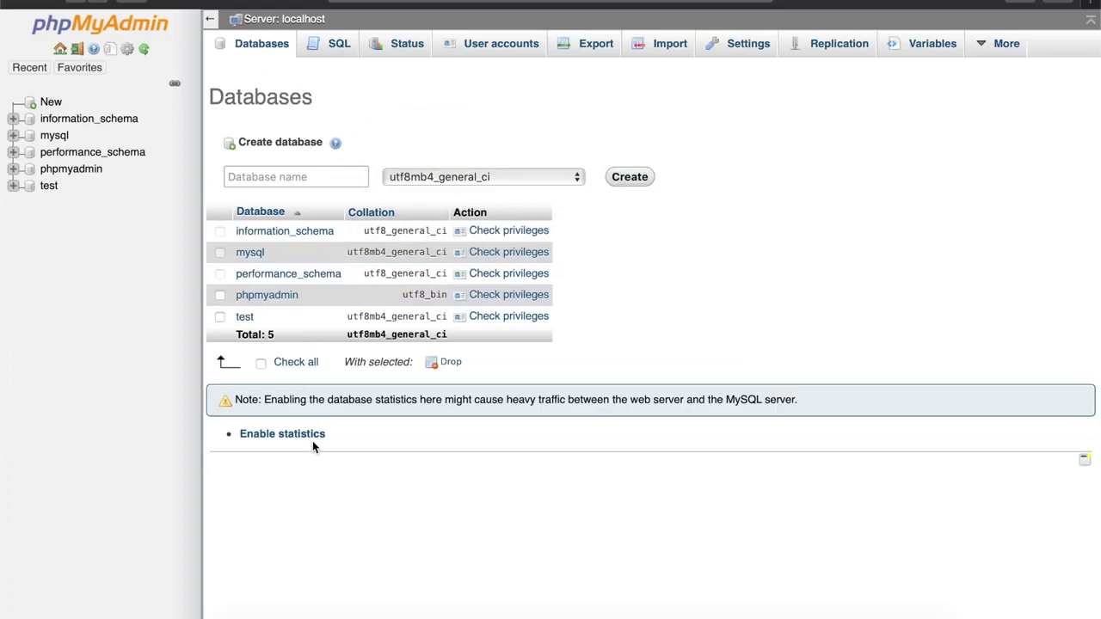
Enter _business_site as the new database's name and choose the utf8_general_ci collation
click(302, 176)
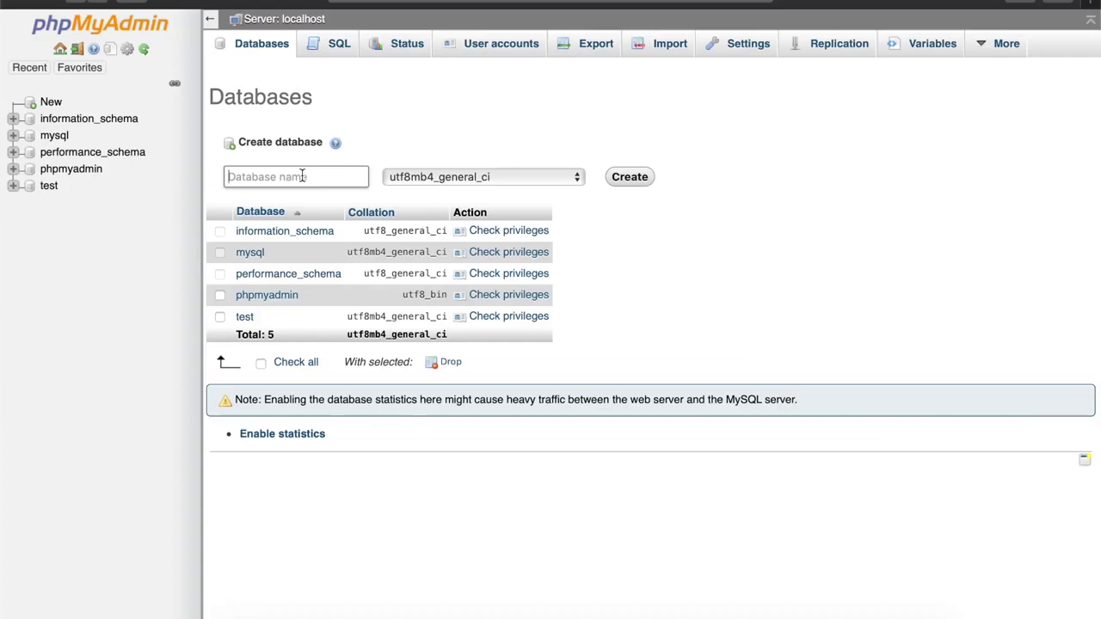
text(_b)
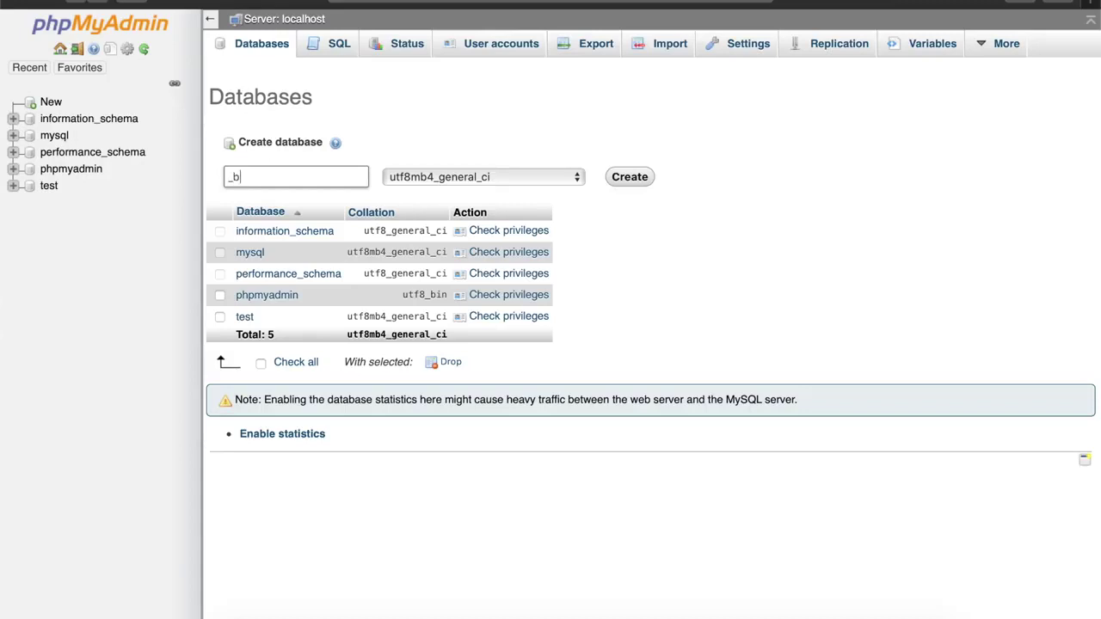
text(usines)
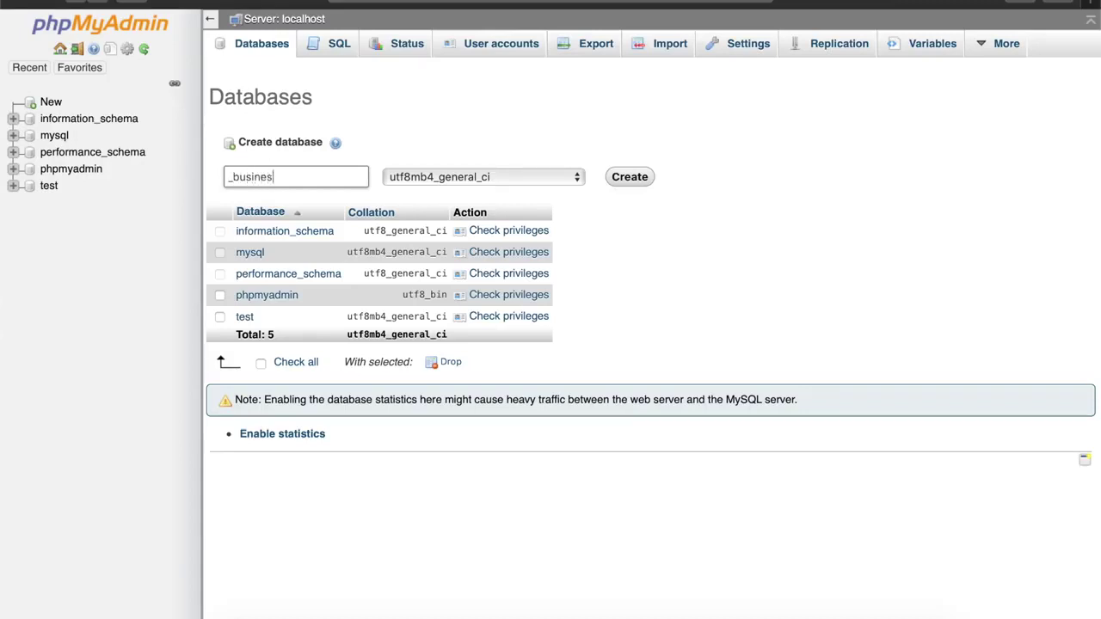
text(s_site)
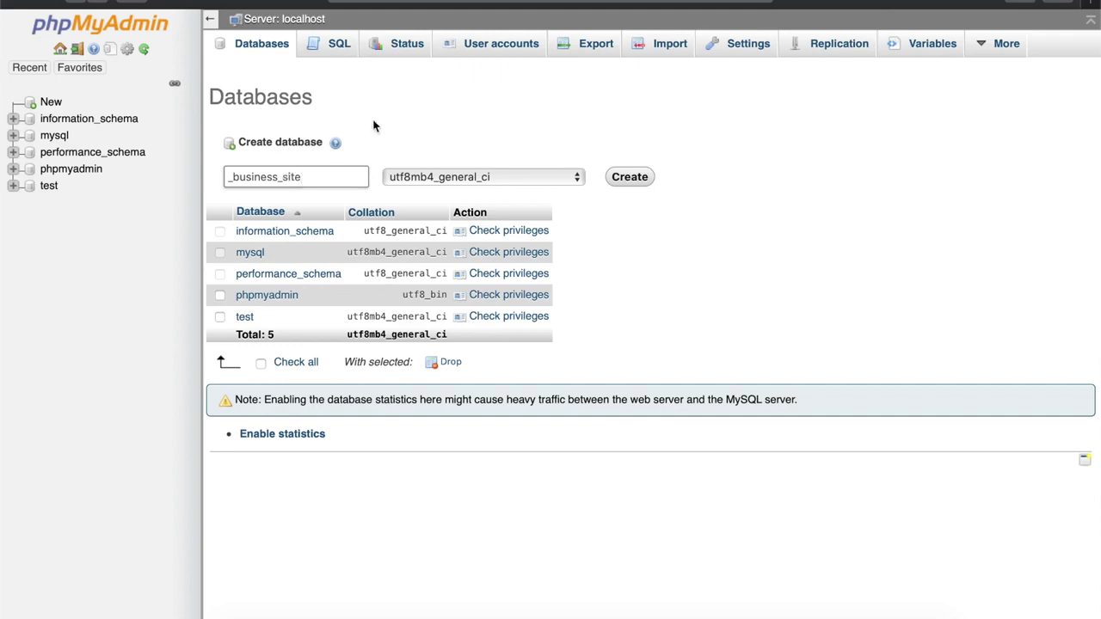
click(447, 178)
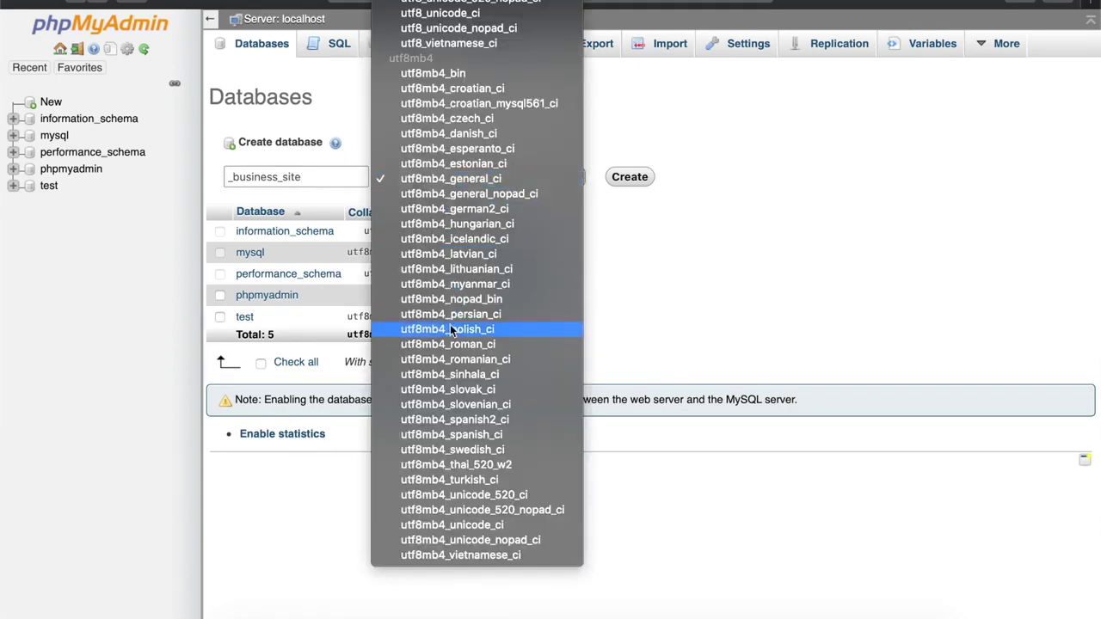
scroll(450, 327, up, 5)
scroll(450, 327, up, 5)
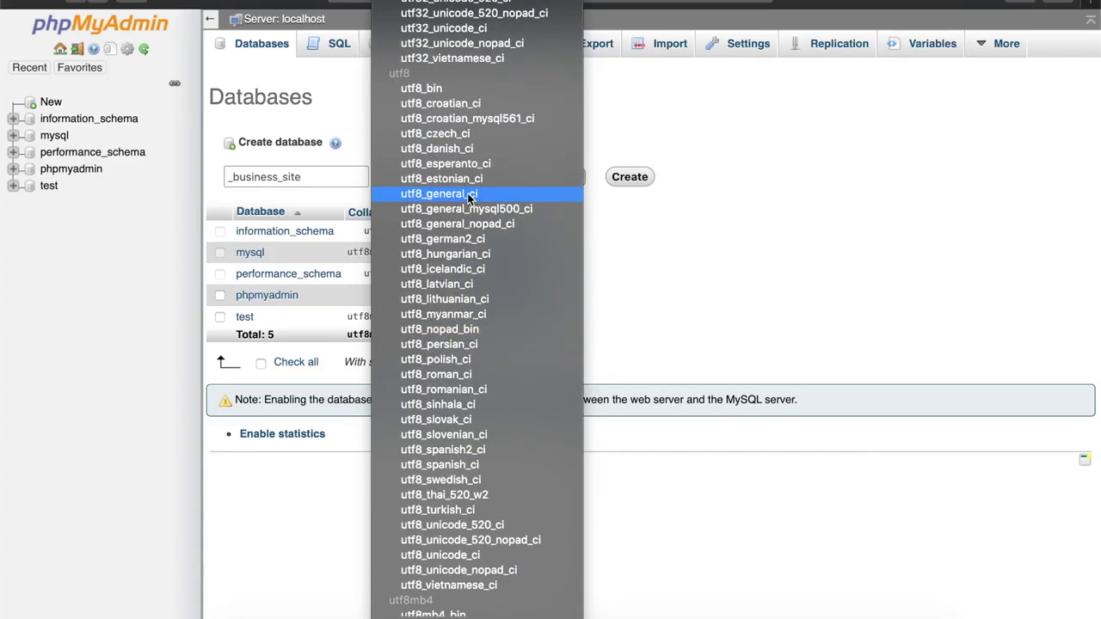
click(467, 194)
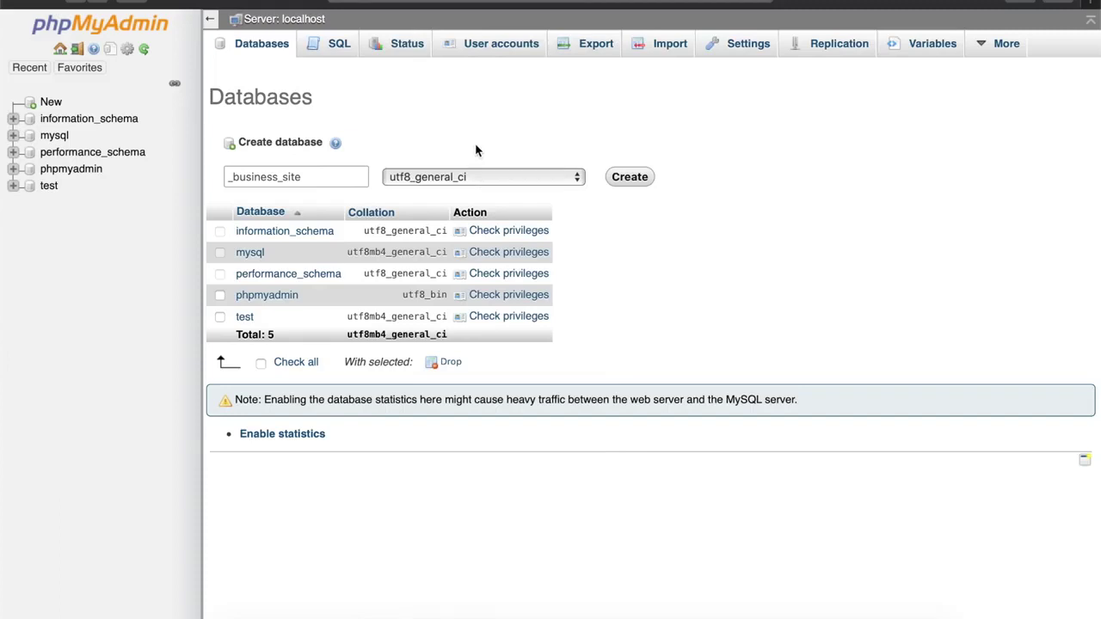
Create the _business_site database, keeping the utf8_general_ci collation
click(295, 178)
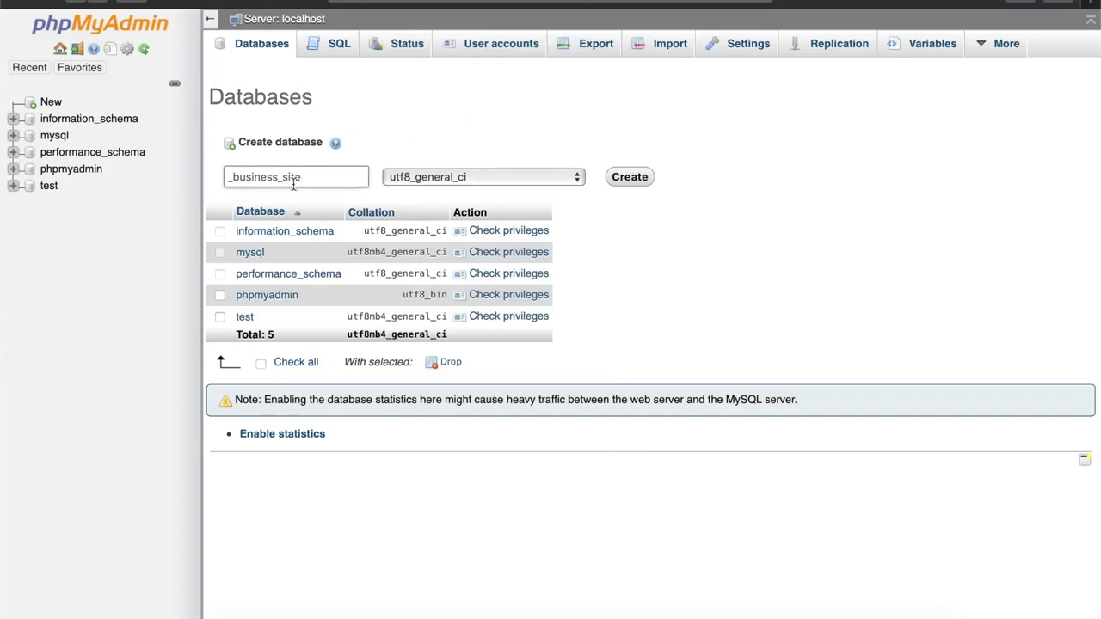
click(386, 188)
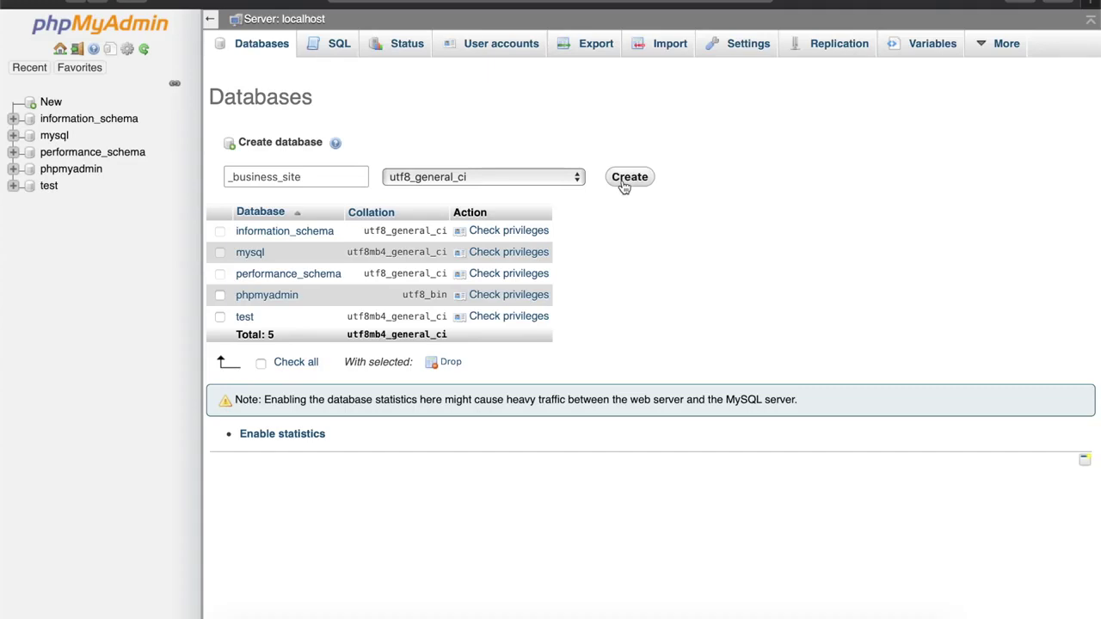
click(322, 177)
double_click(322, 177)
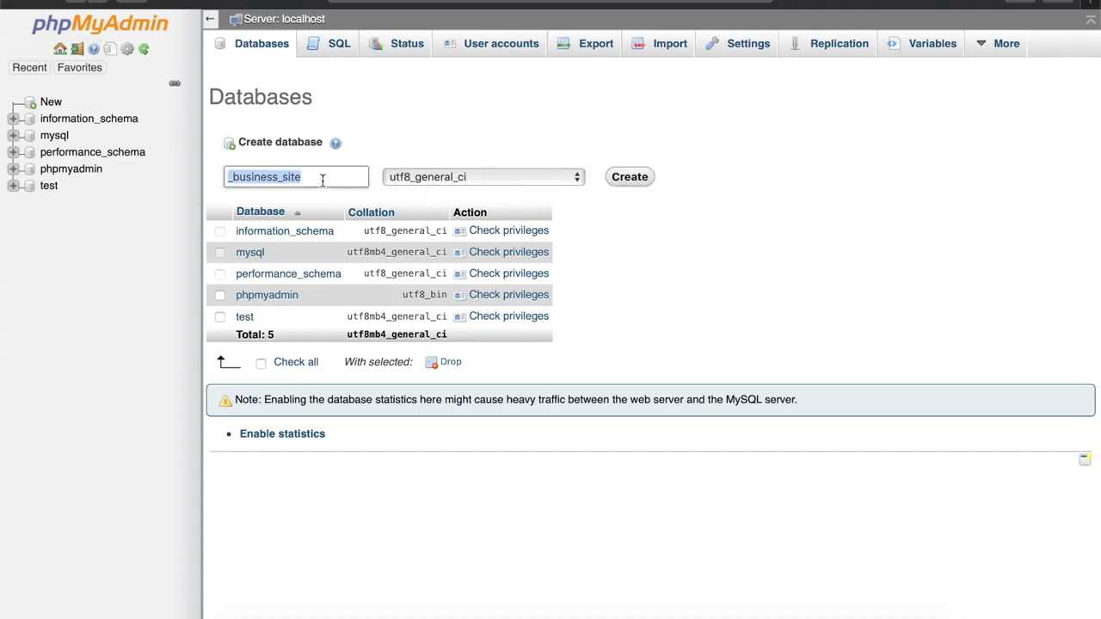
click(439, 177)
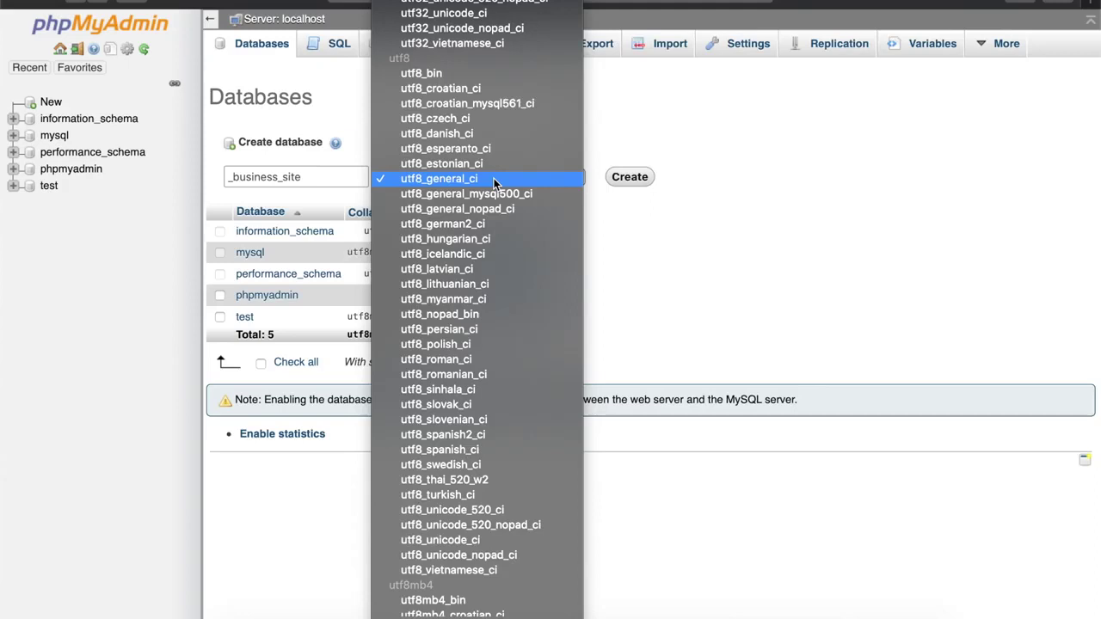
click(494, 181)
click(642, 182)
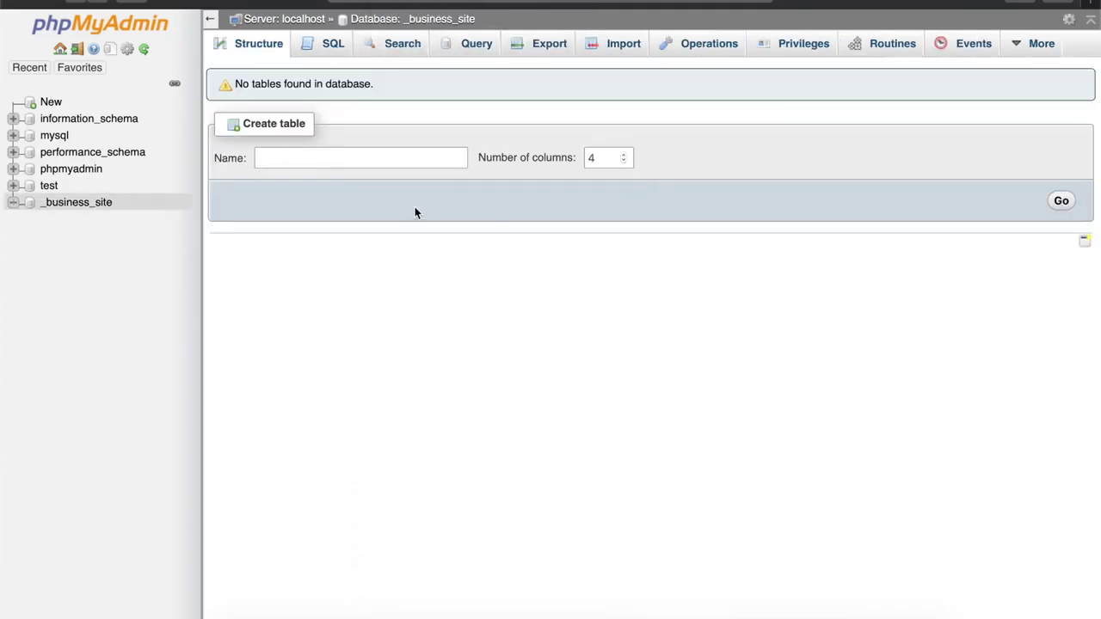
Start a new table named _option with 4 columns in the _business_site database
click(318, 154)
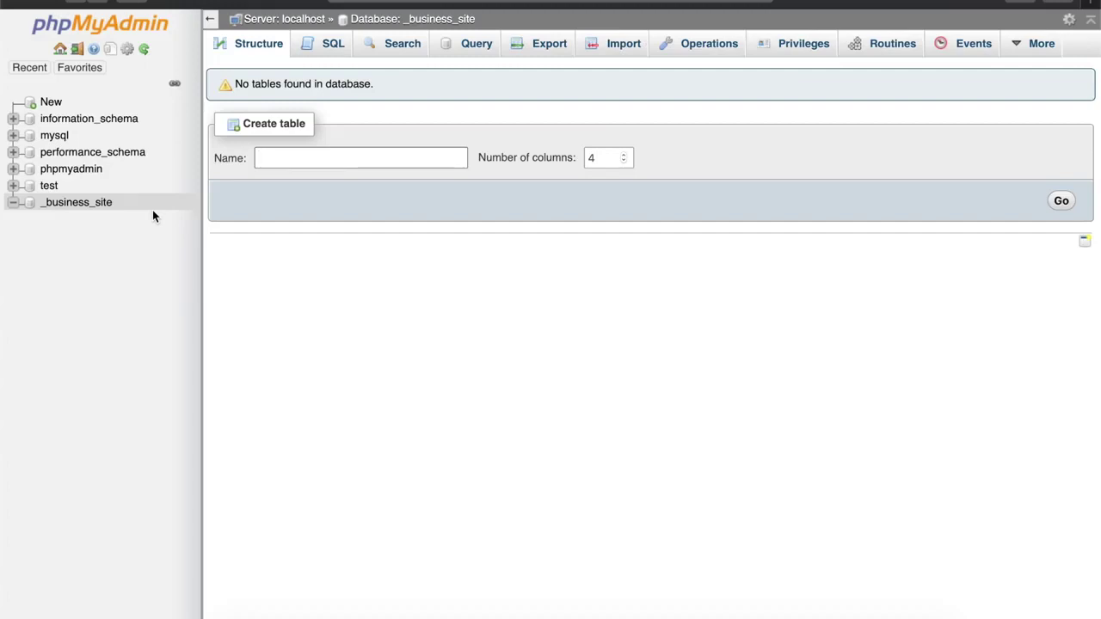
text(_option)
double_click(604, 159)
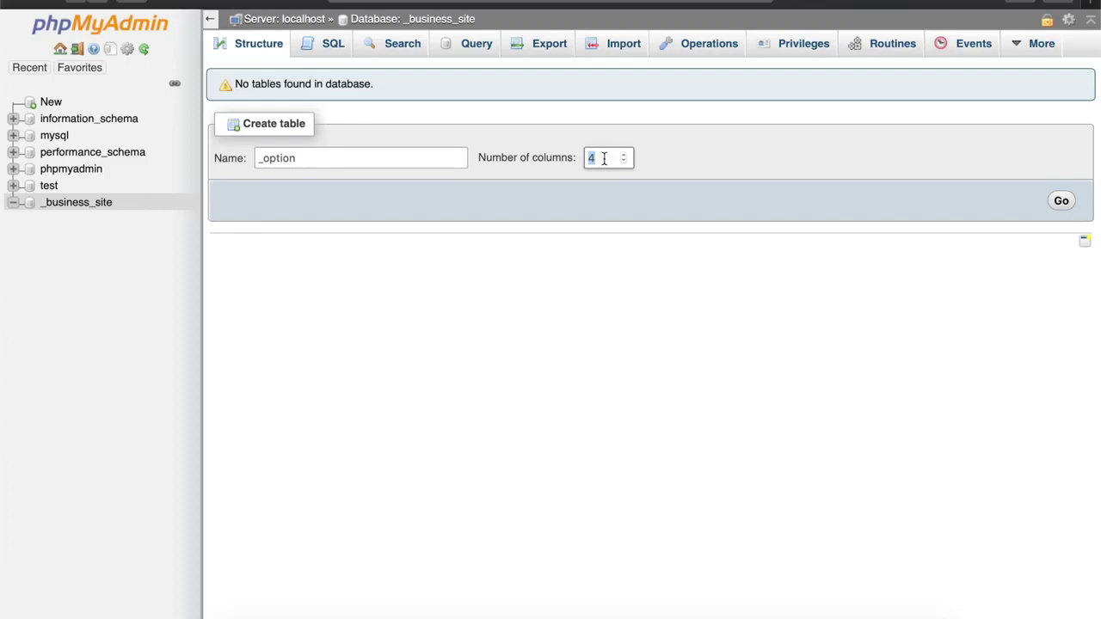
click(603, 158)
click(1064, 205)
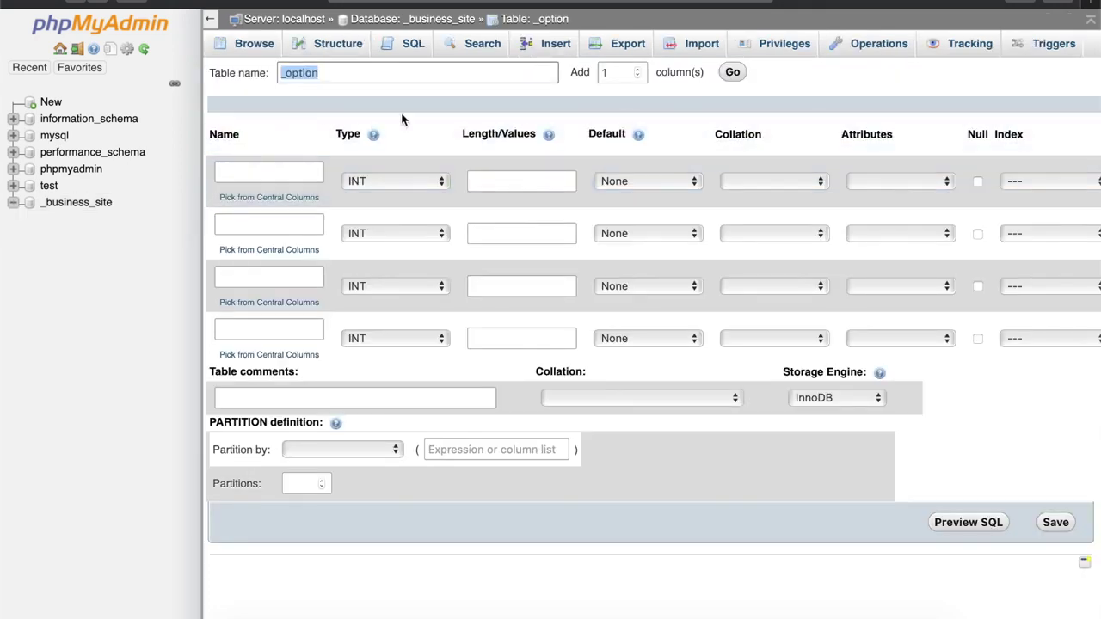
Name the table's first column _id and its second column _variable
click(304, 172)
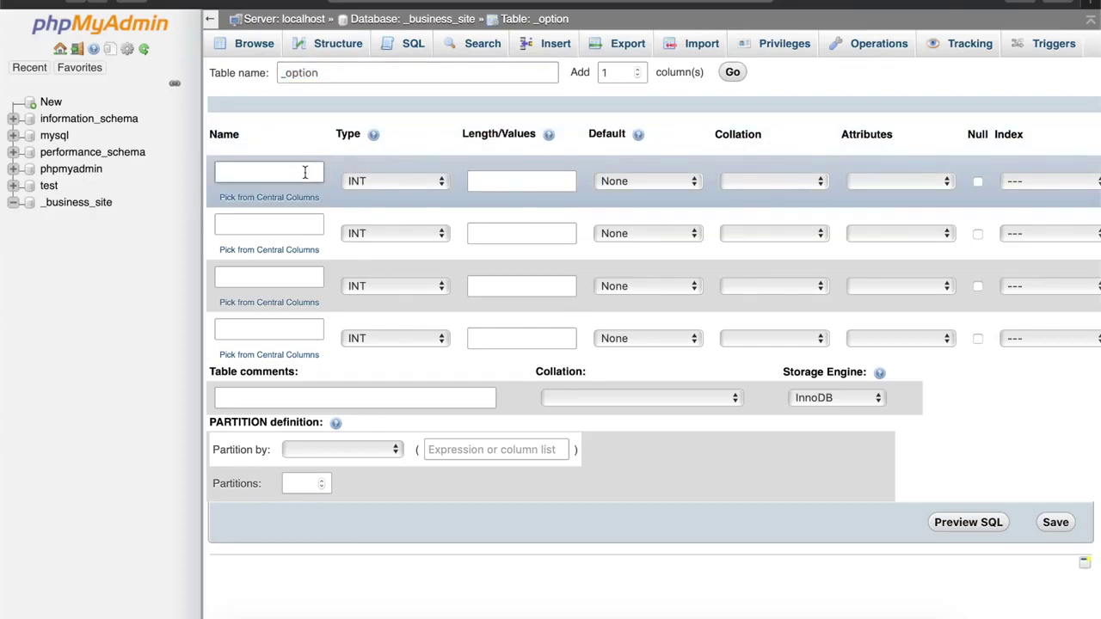
text(_id)
click(275, 221)
click(224, 172)
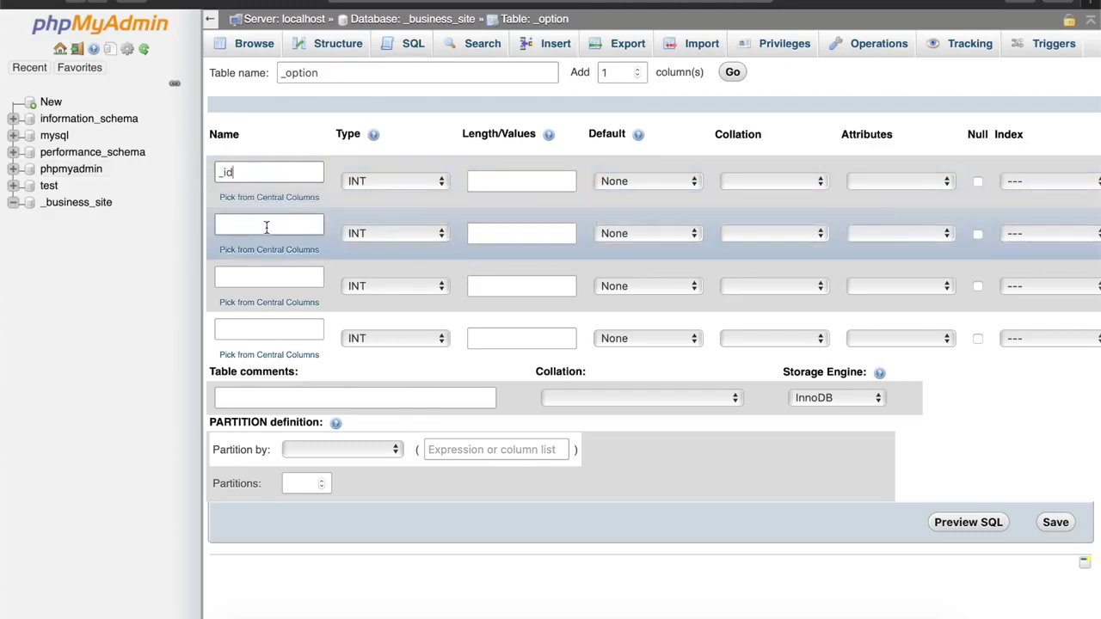
click(265, 227)
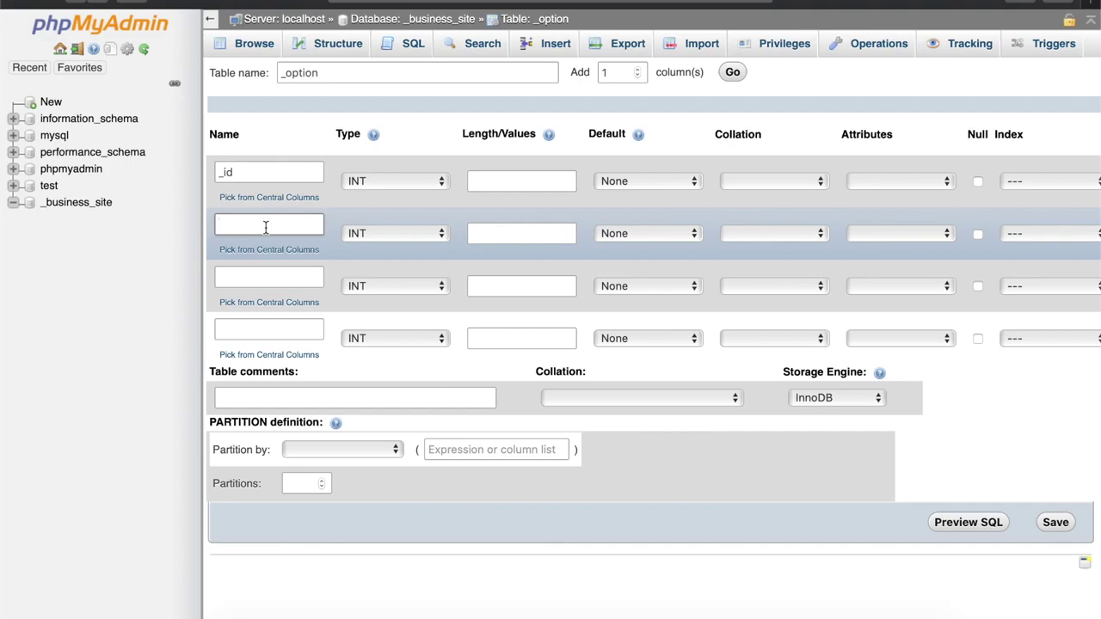
text(_)
text(variable)
Move the name _variable from the second column to the third, leaving the second column's name empty
click(273, 277)
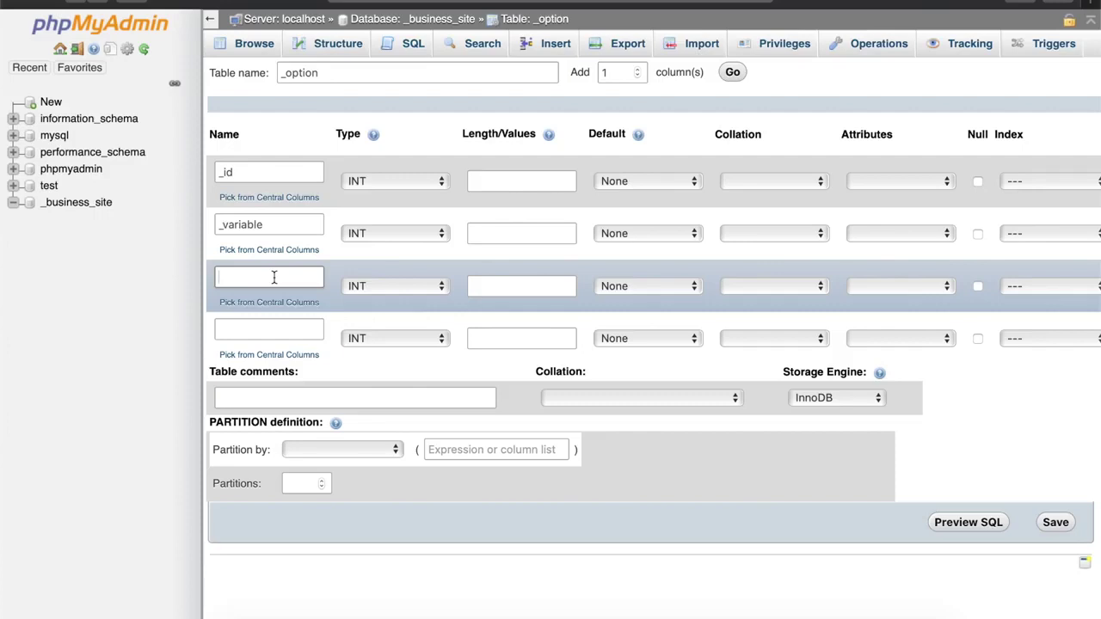
text(_)
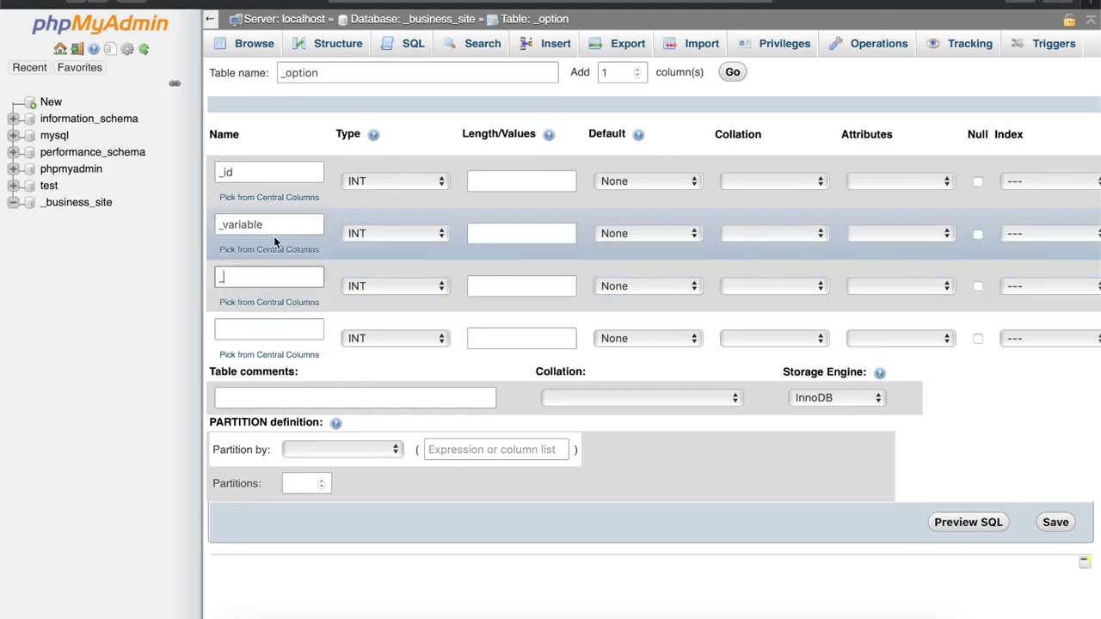
double_click(278, 222)
drag(277, 223, 260, 278)
click(275, 225)
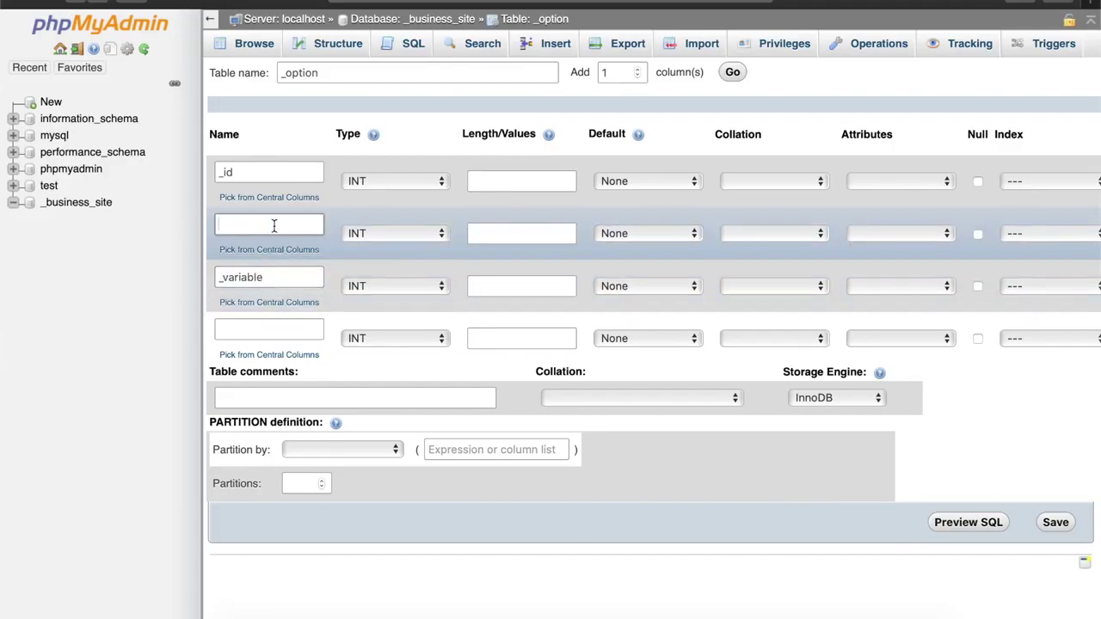
Name the second column _platform and the fourth column _tr
text(_platform)
click(258, 277)
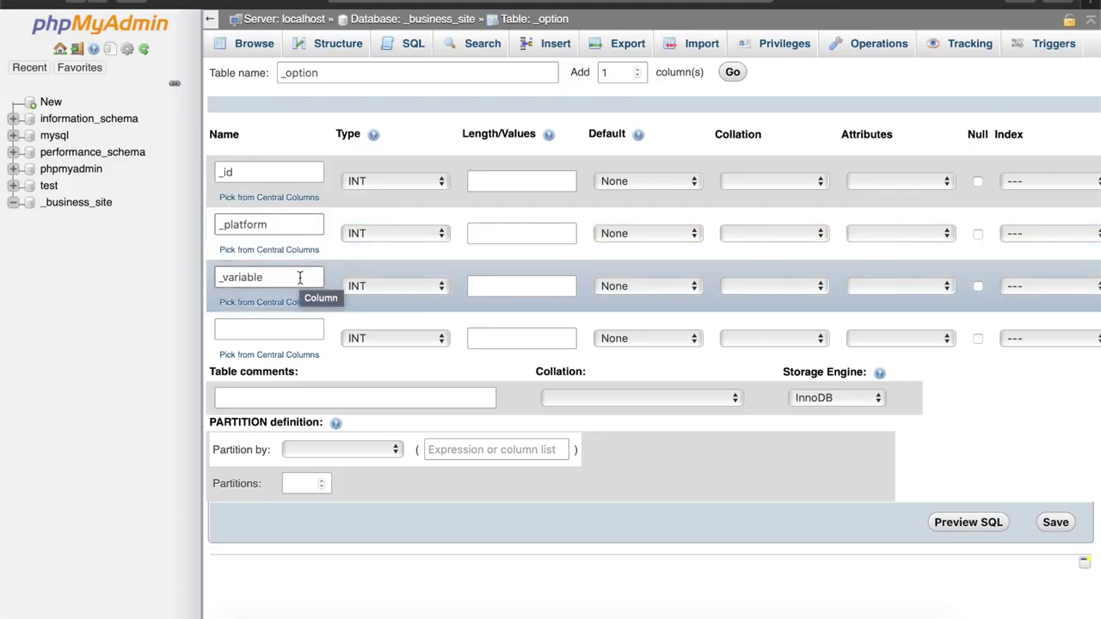
click(294, 330)
text(_tr)
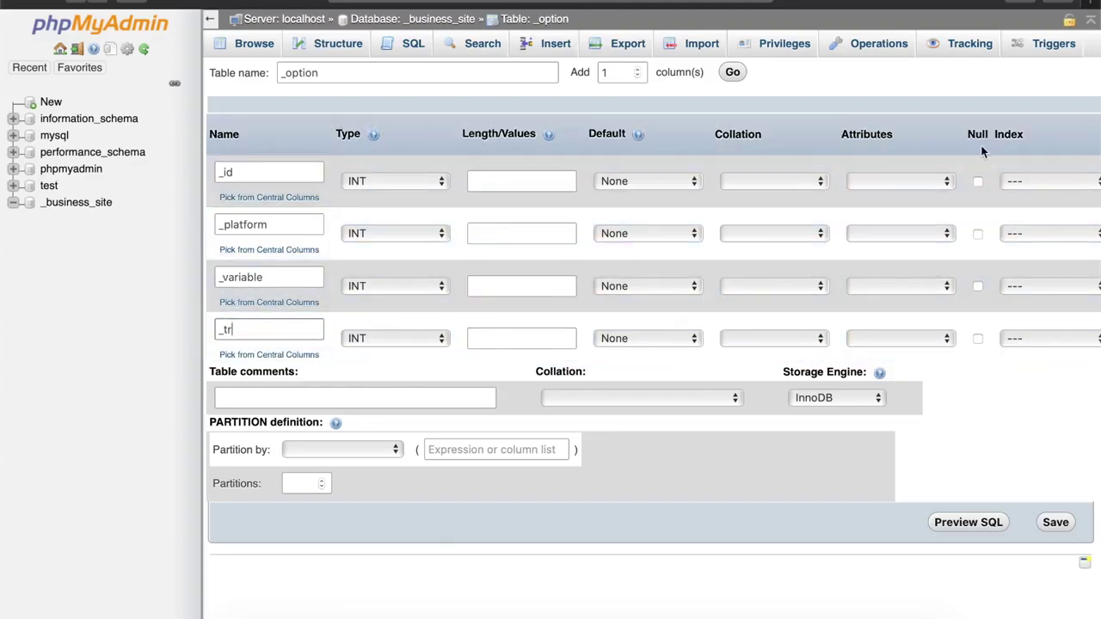
Turn on auto-increment for the _id column and add a PRIMARY index on it
scroll(983, 152, right, 2)
scroll(964, 180, right, 3)
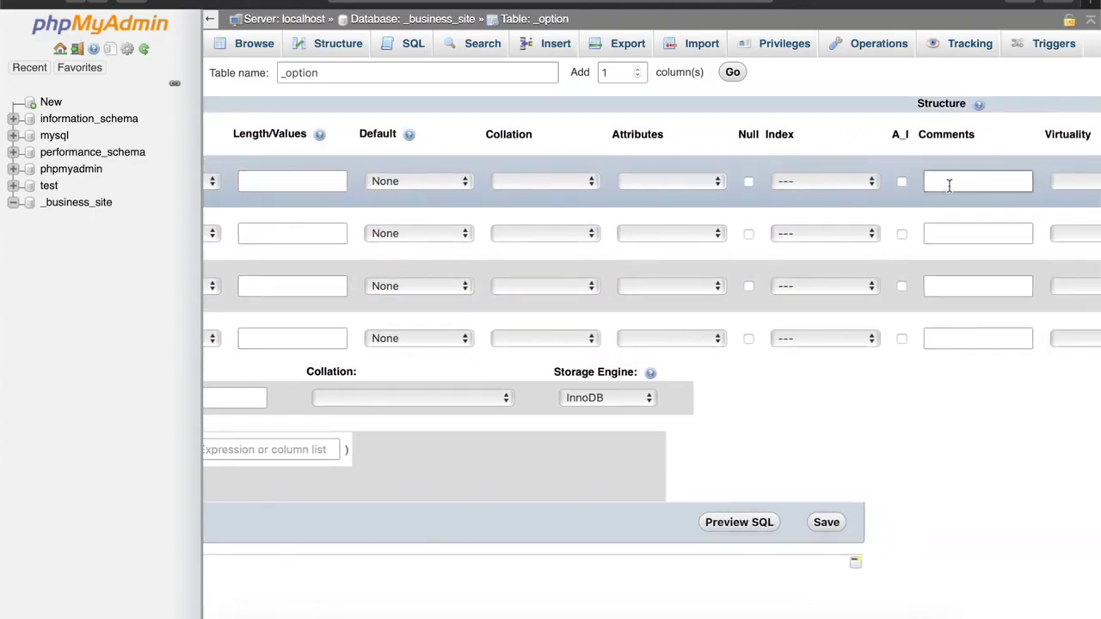
click(901, 181)
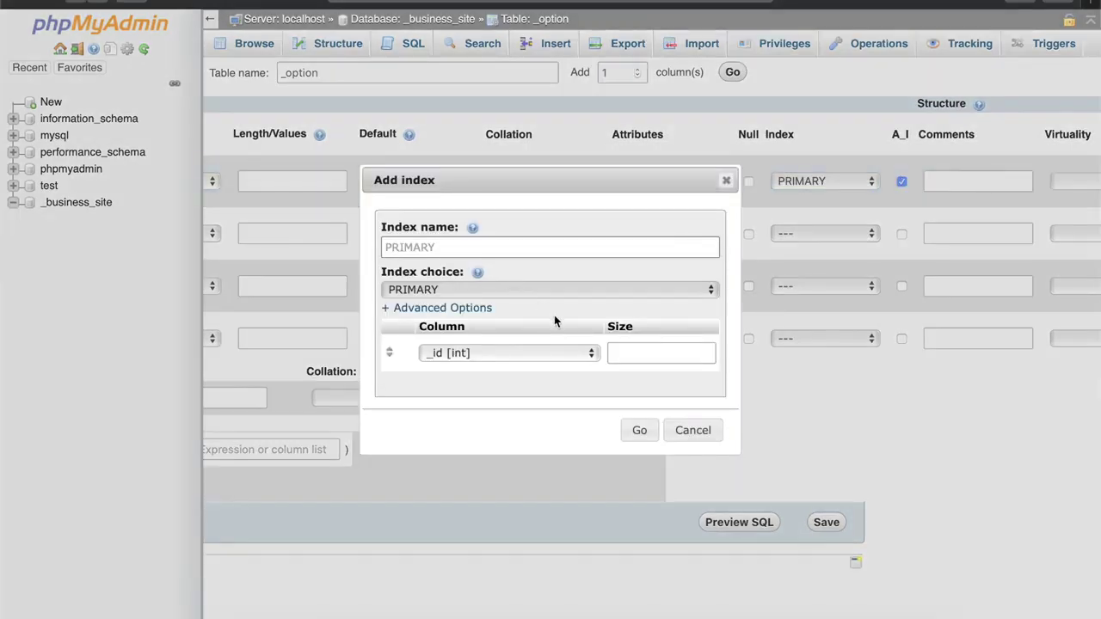
click(638, 433)
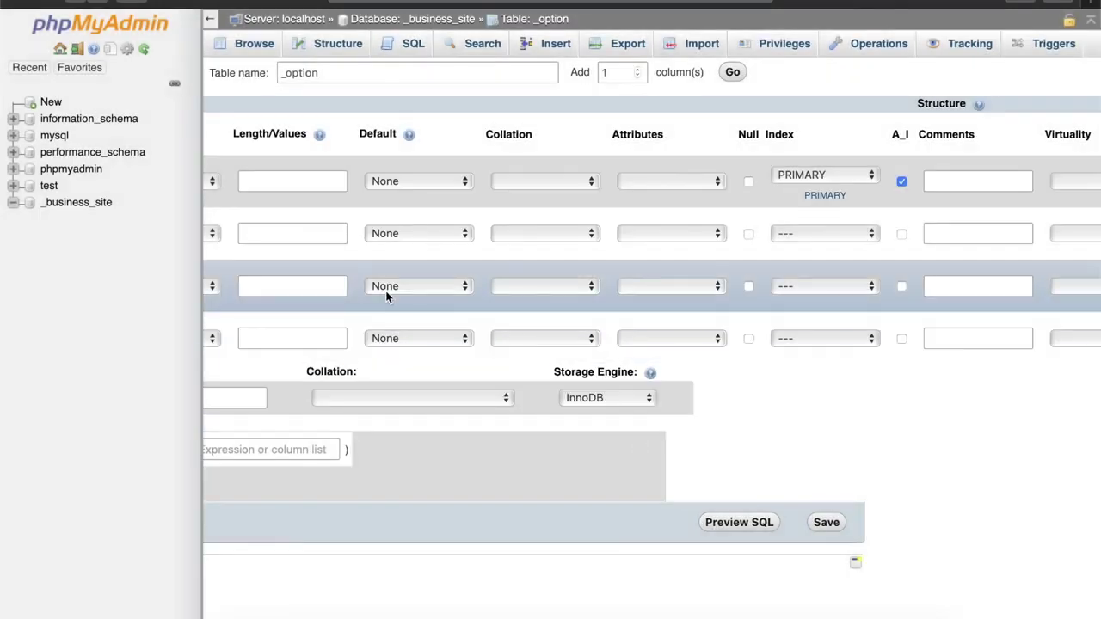
Keep INT as the type of the _id column and set the _platform column's type to VARCHAR
scroll(386, 293, left, 5)
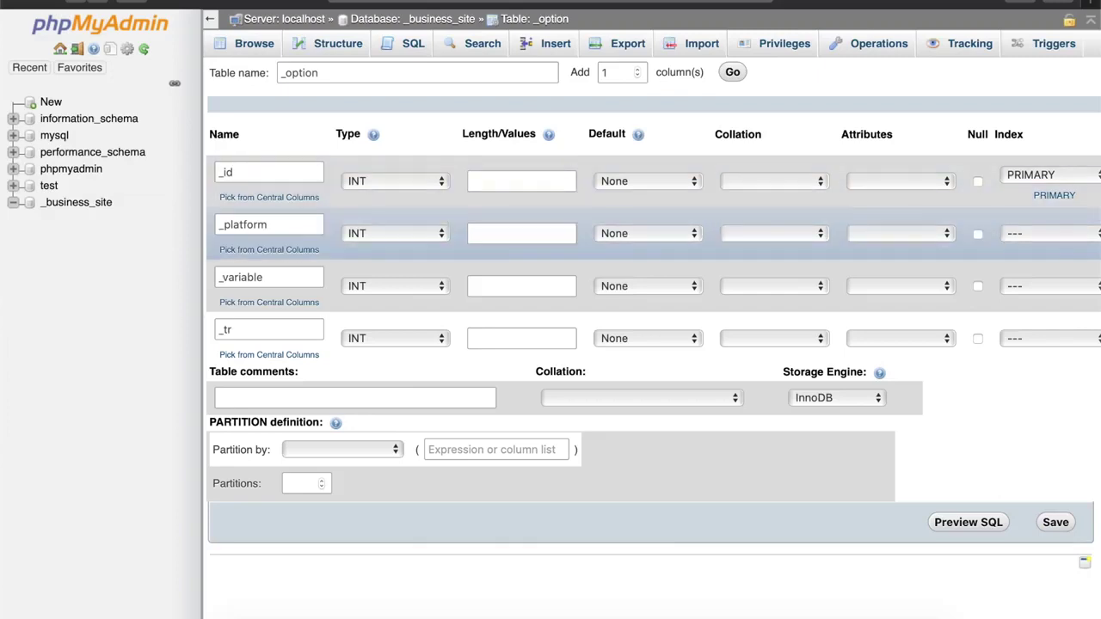
click(247, 329)
double_click(235, 328)
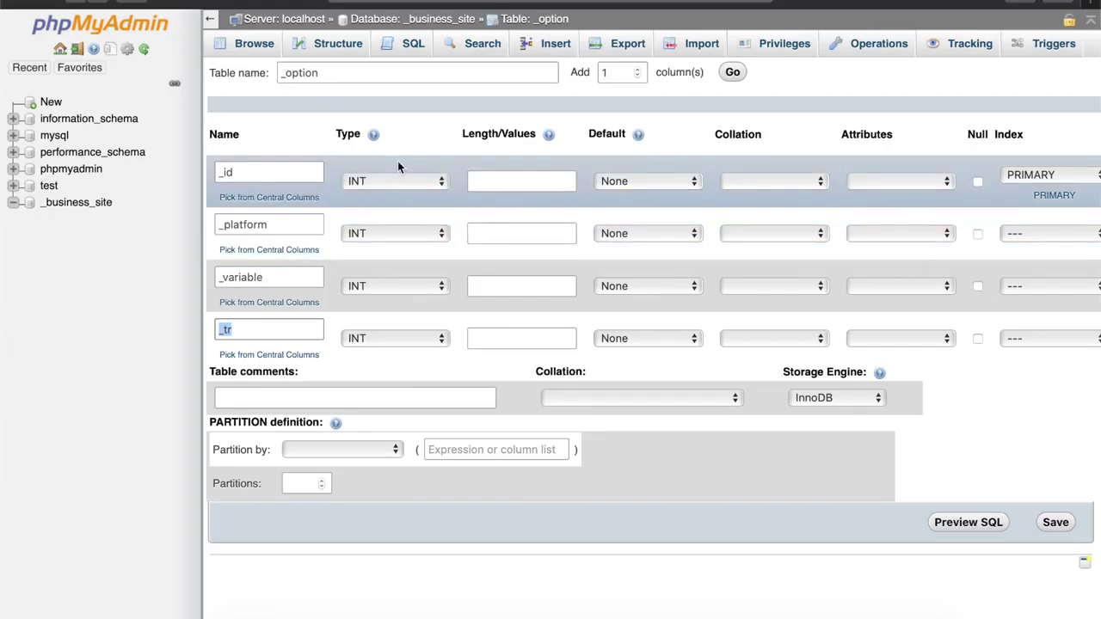
click(387, 179)
click(394, 171)
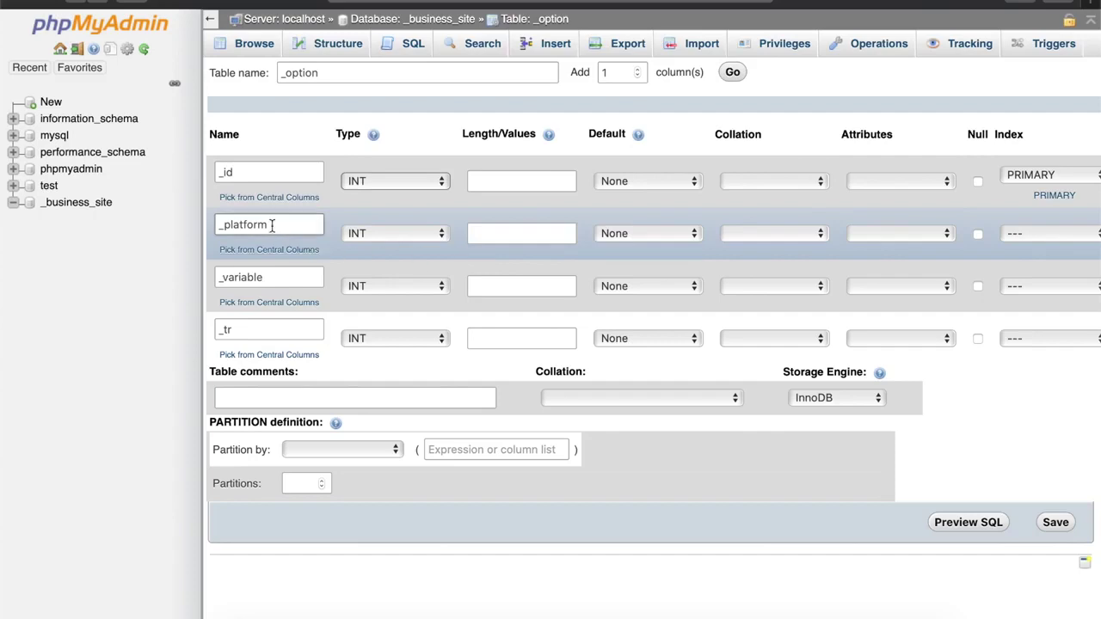
click(385, 233)
click(386, 249)
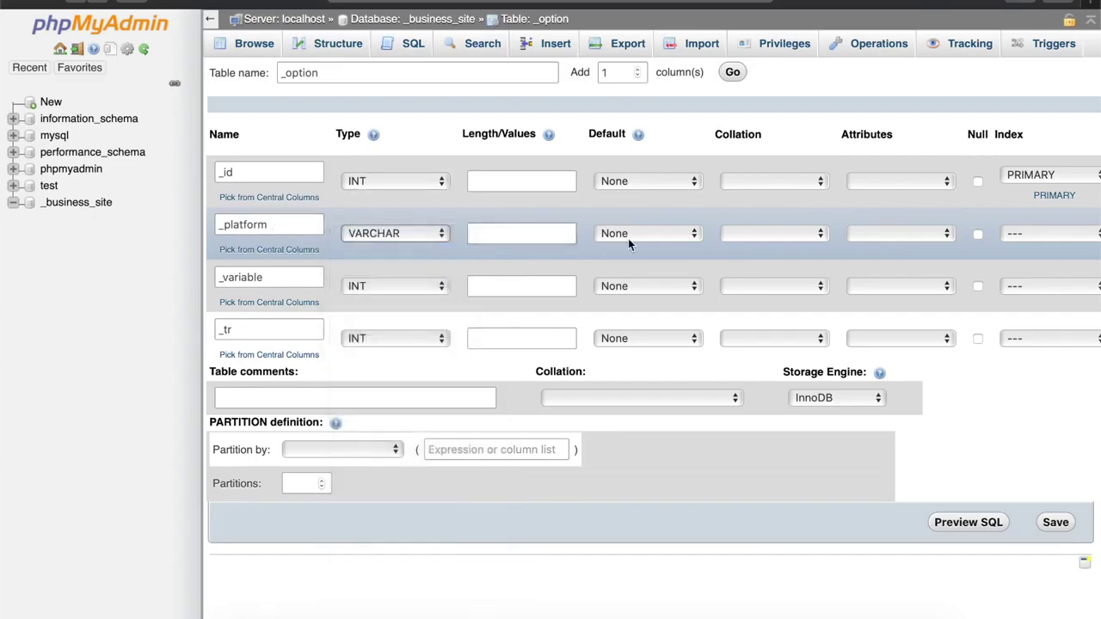
Set the _platform column's default to NULL and its length to 255
click(628, 235)
click(648, 266)
click(534, 232)
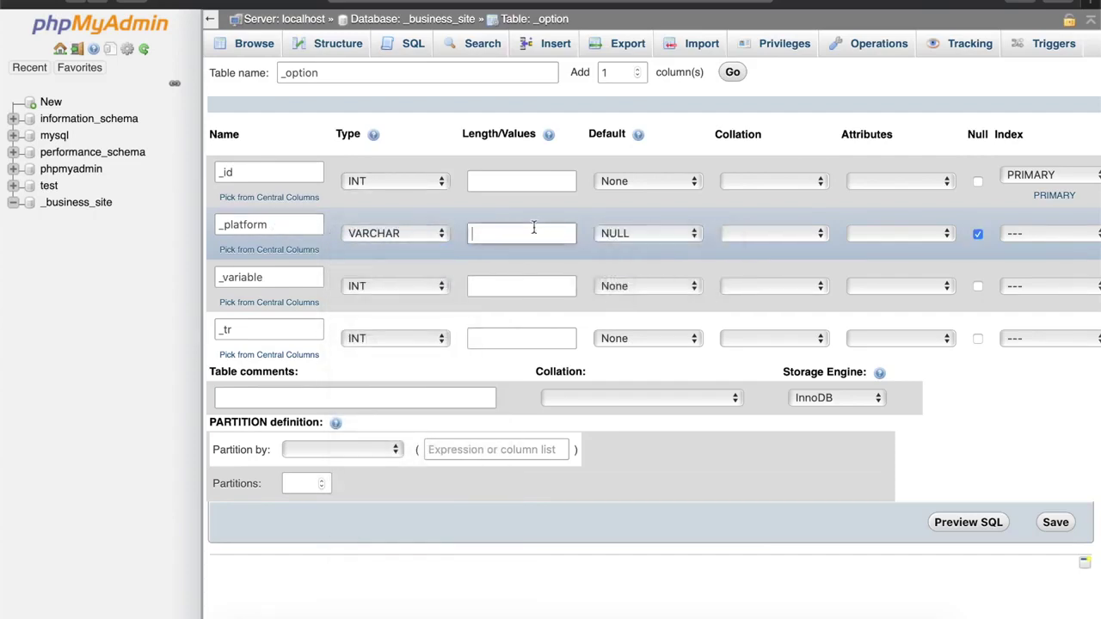
text(255)
Define the _variable column as VARCHAR with length 255 and default NULL
click(397, 287)
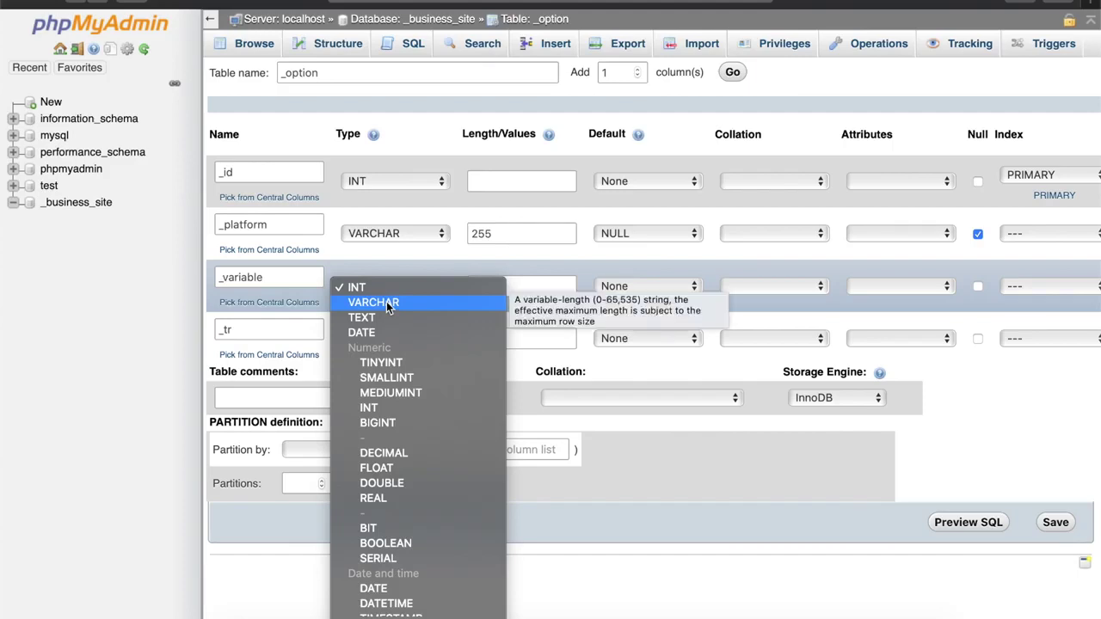
click(391, 259)
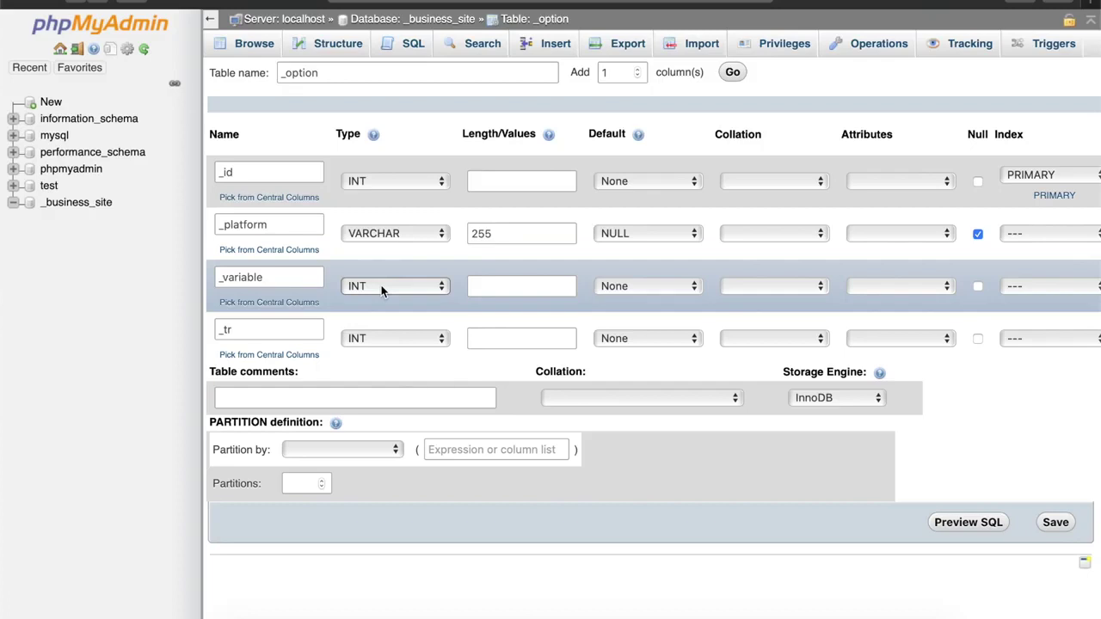
click(383, 291)
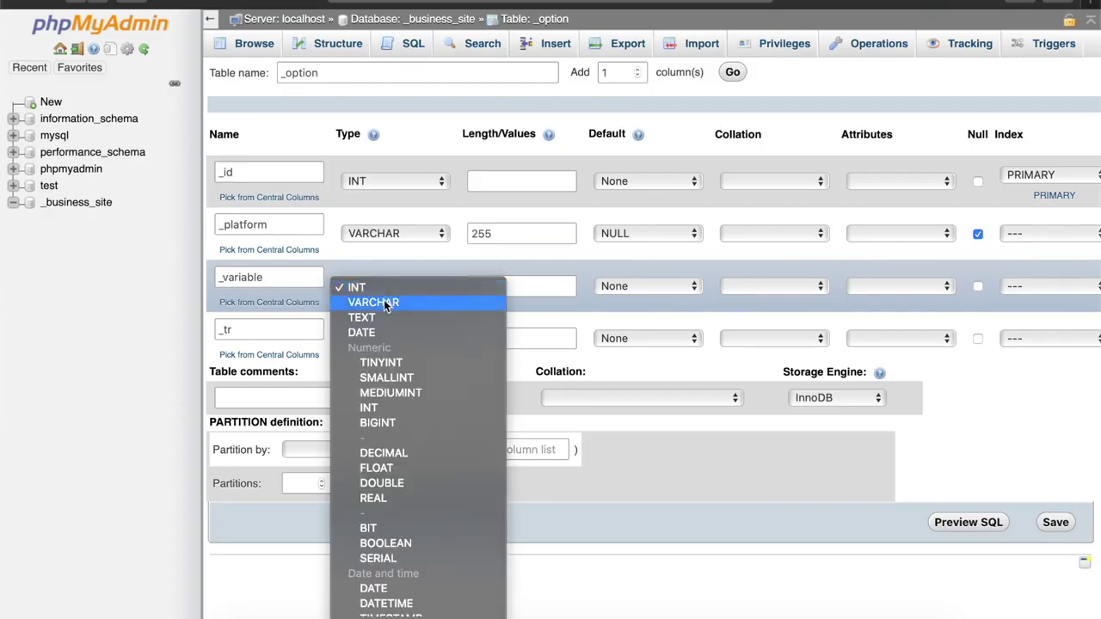
click(384, 302)
key(Tab)
text(255)
click(620, 289)
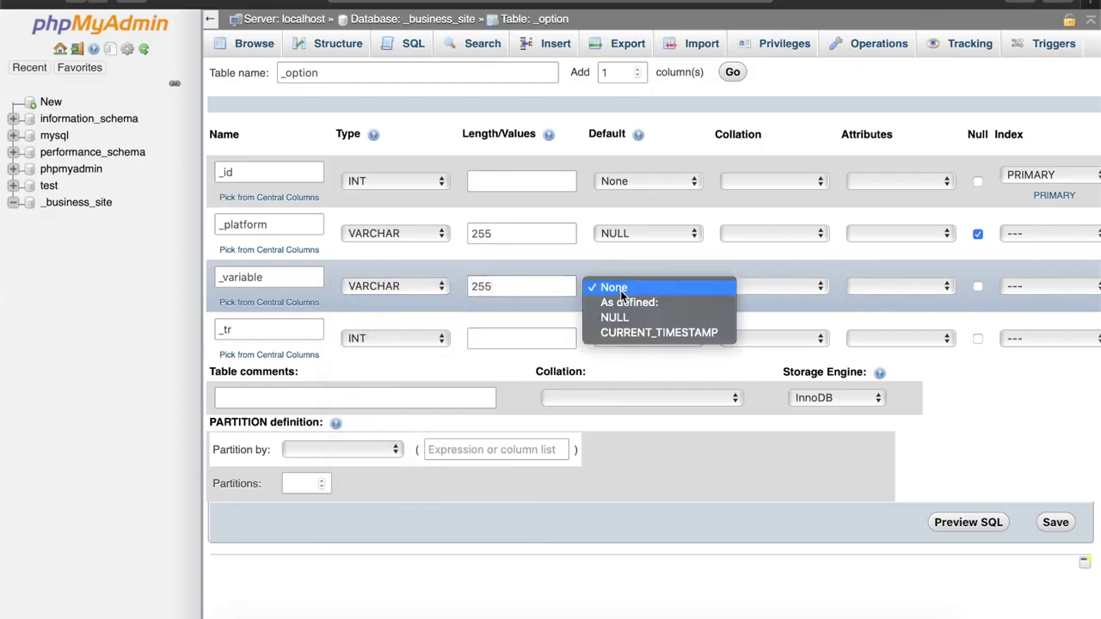
click(619, 318)
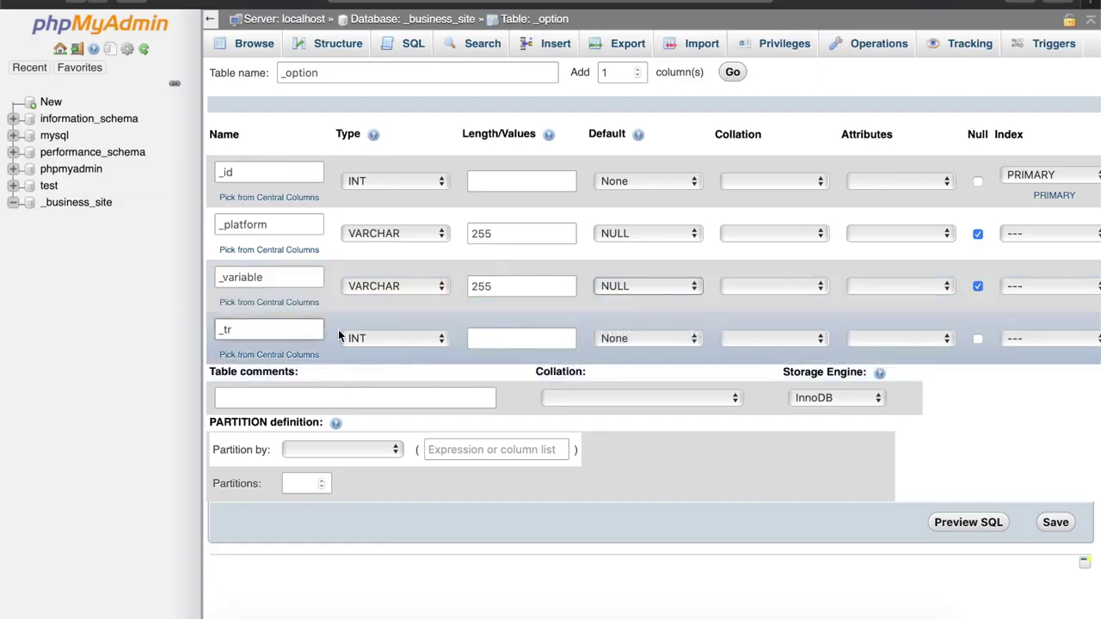
Set the _tr column's type to TEXT and its default to NULL
click(376, 340)
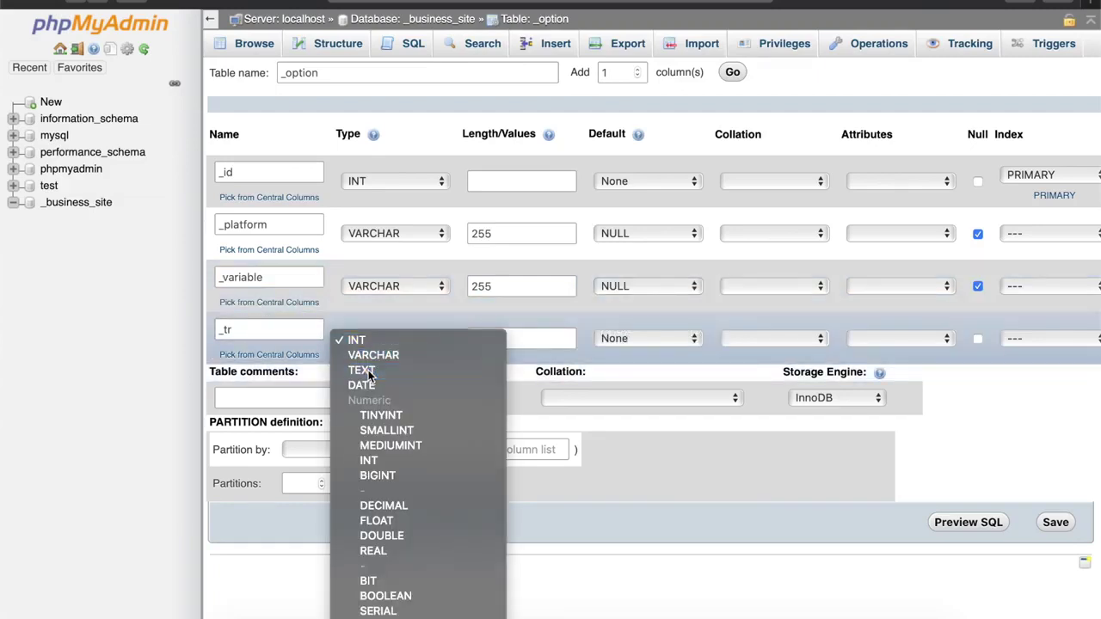
click(367, 373)
click(629, 339)
click(617, 371)
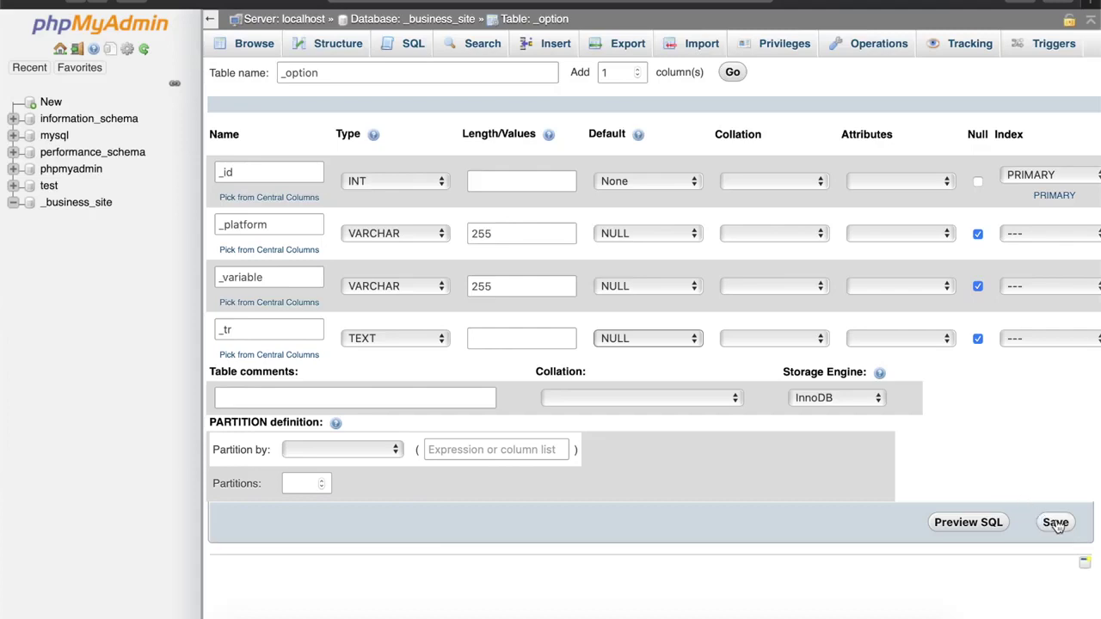
Check the length values of the columns and save the _option table without a length for _tr
double_click(506, 287)
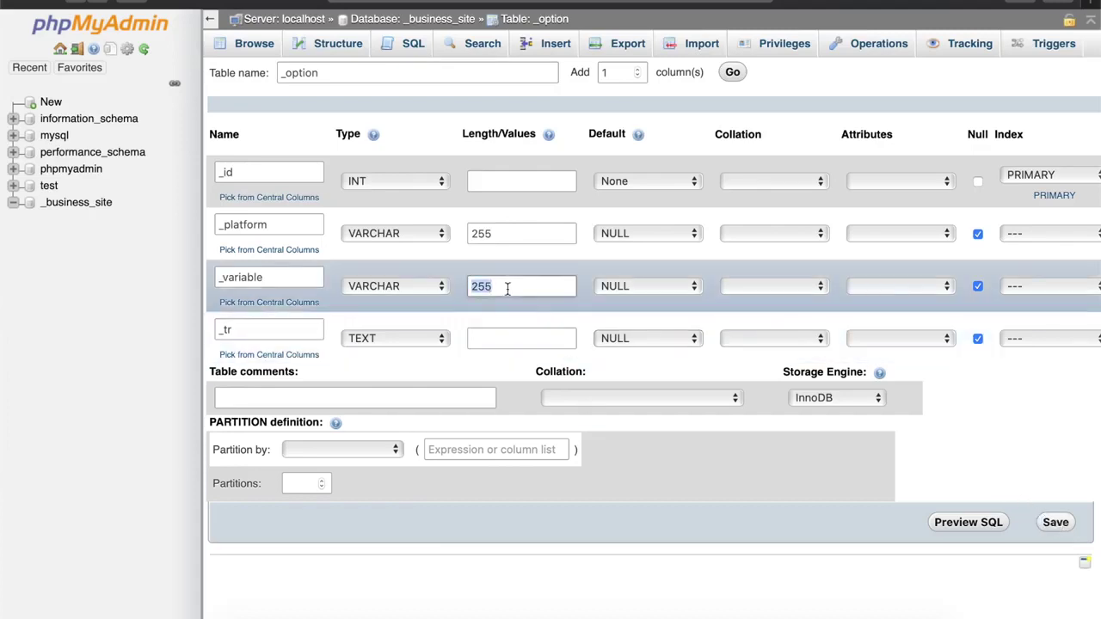
double_click(504, 234)
click(509, 335)
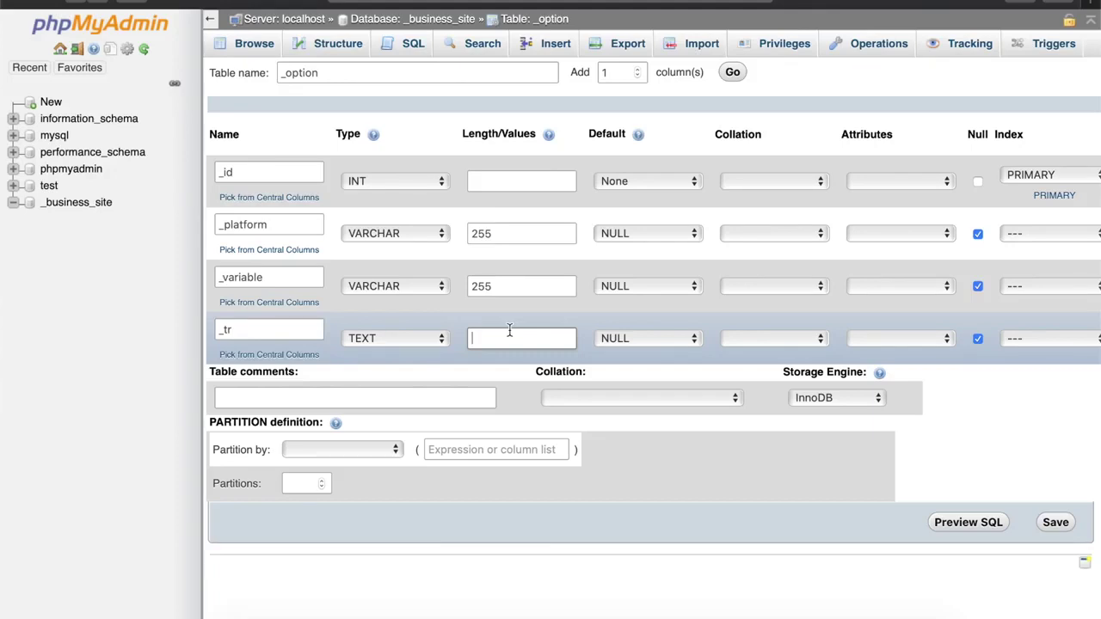
click(1056, 523)
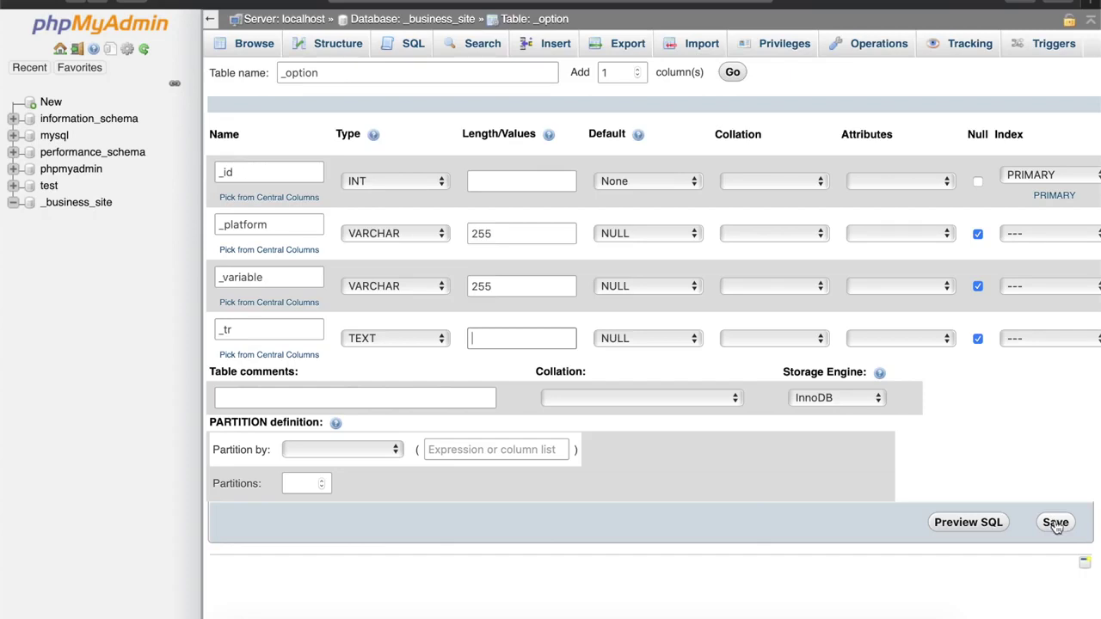
click(1056, 524)
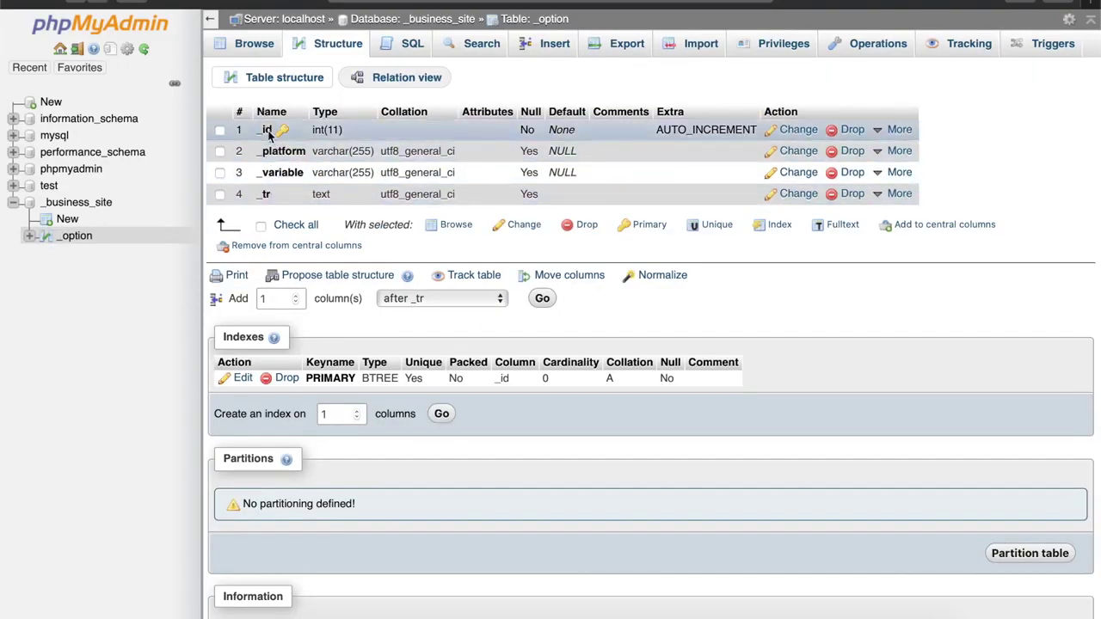
Start a new table named _link with 8 columns in the _business_site database
click(83, 208)
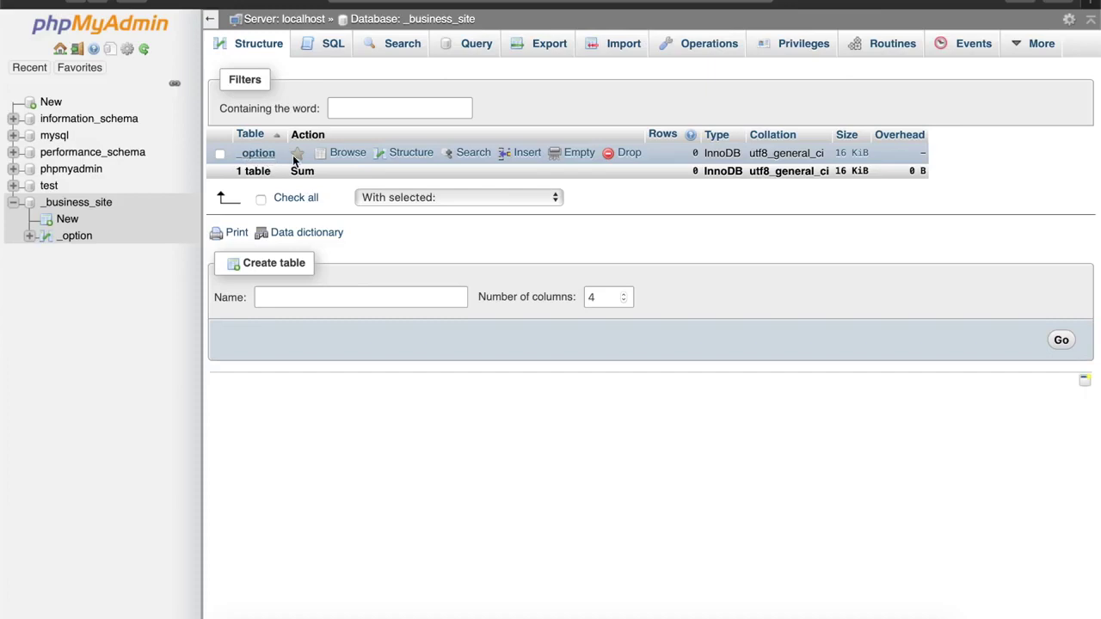
click(387, 296)
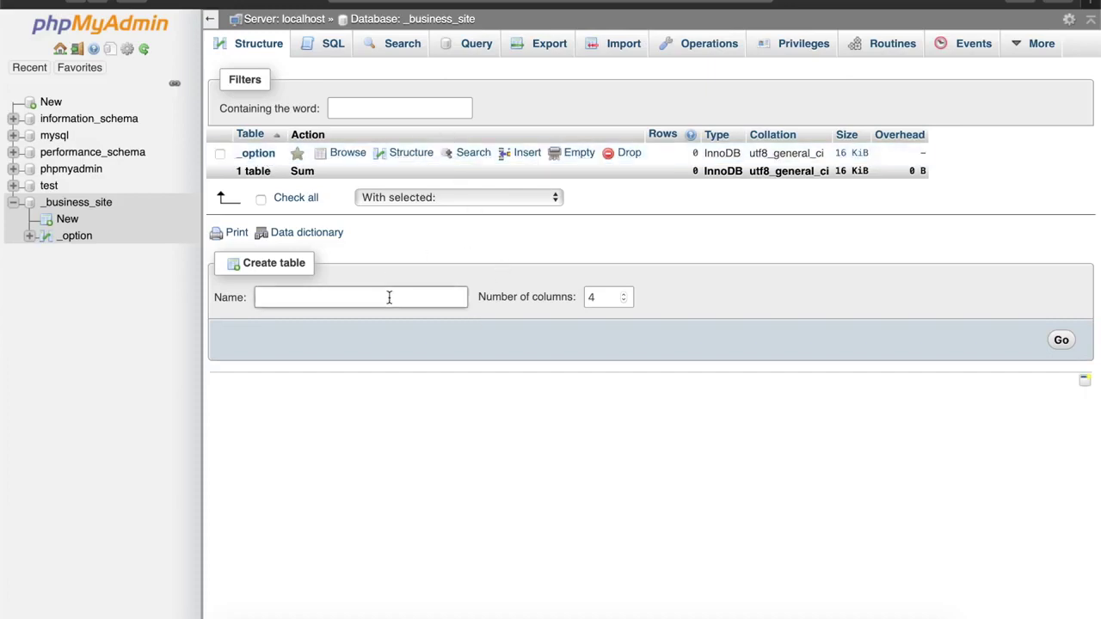
text(_link)
double_click(595, 297)
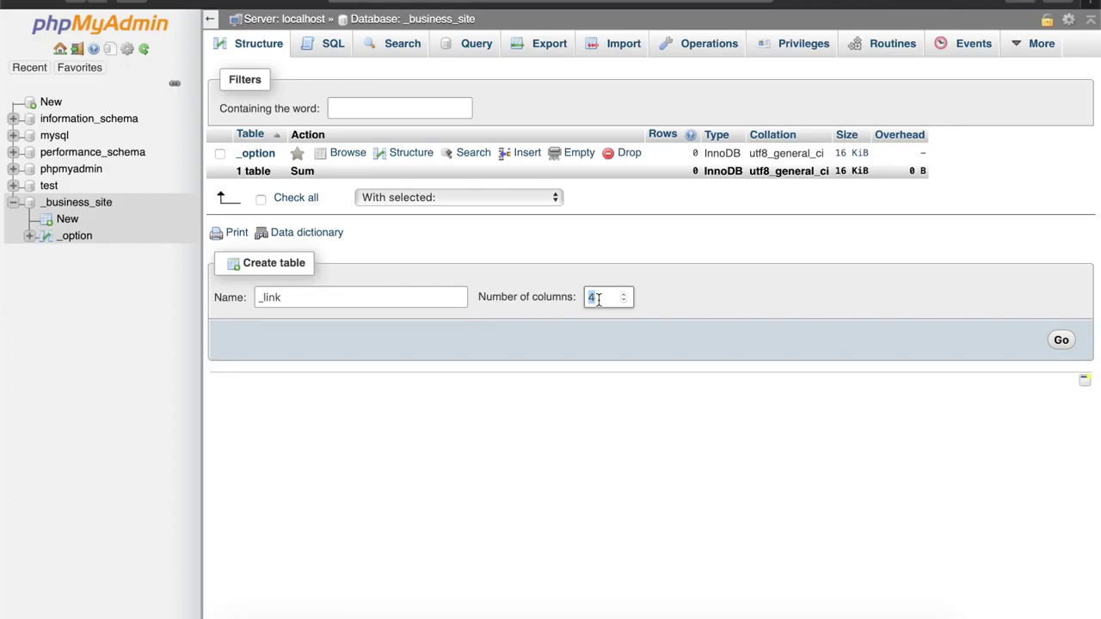
text(7)
key(BackSpace)
text(8)
click(1062, 339)
Name the first three columns of the _link table _id, _status and _status_date
click(283, 175)
text(_id)
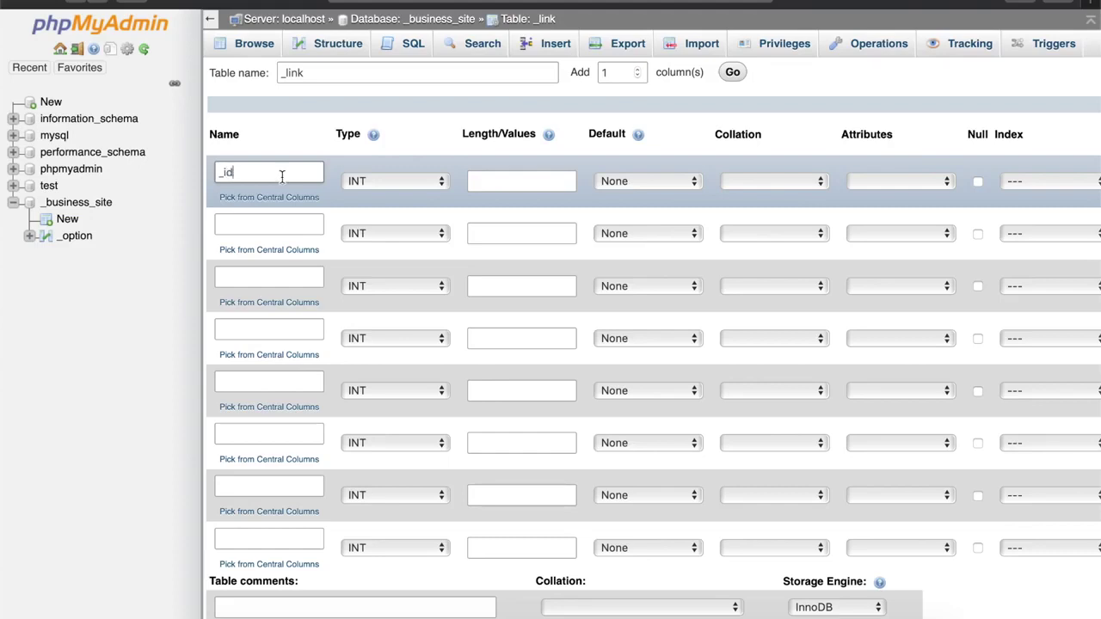
click(246, 221)
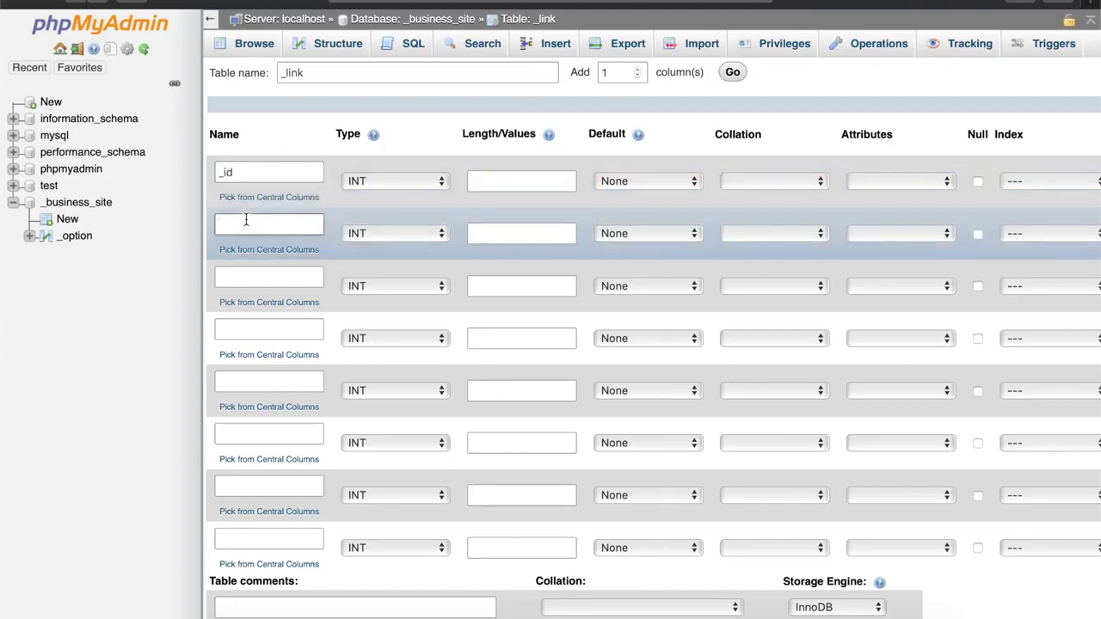
text(_status)
click(242, 275)
text(_status)
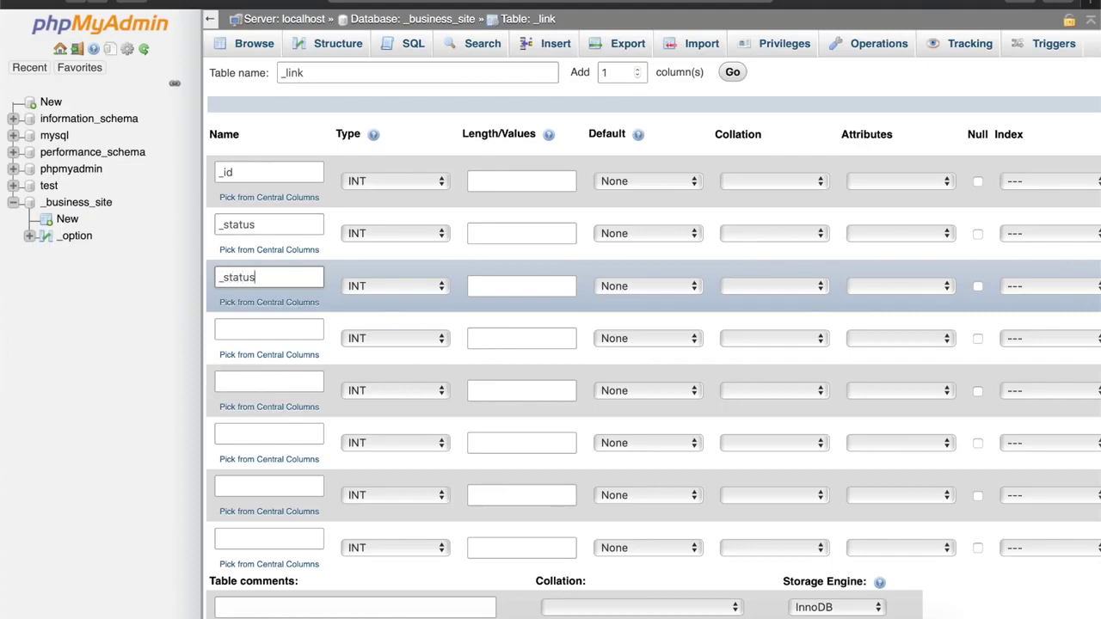
text(_date)
Name the fourth to sixth columns _category, _insert_date and _update_date
click(245, 334)
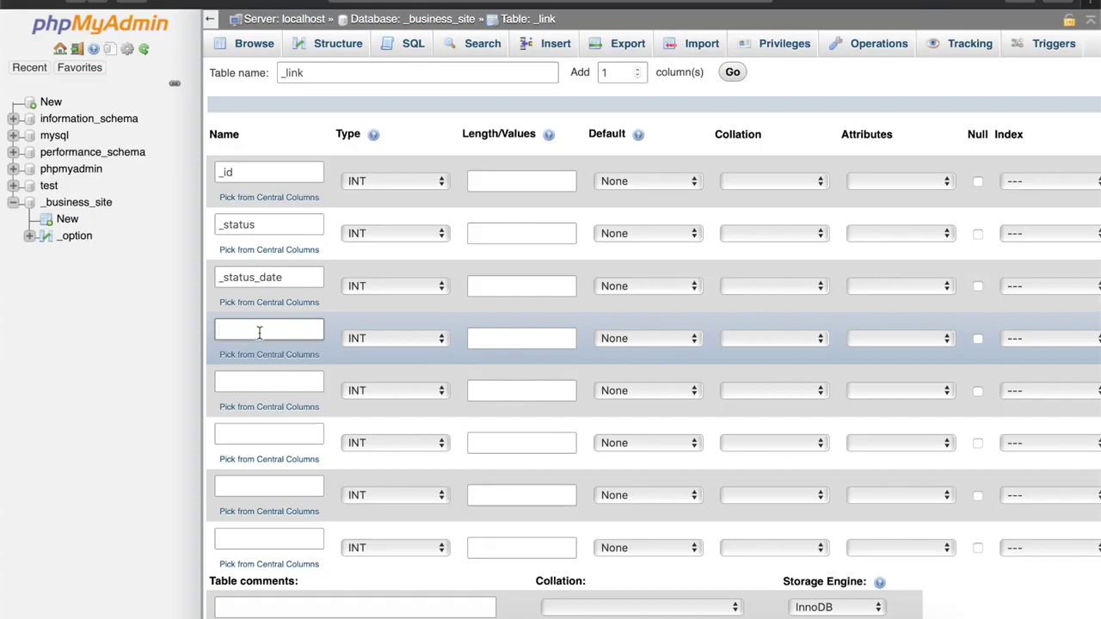
double_click(273, 225)
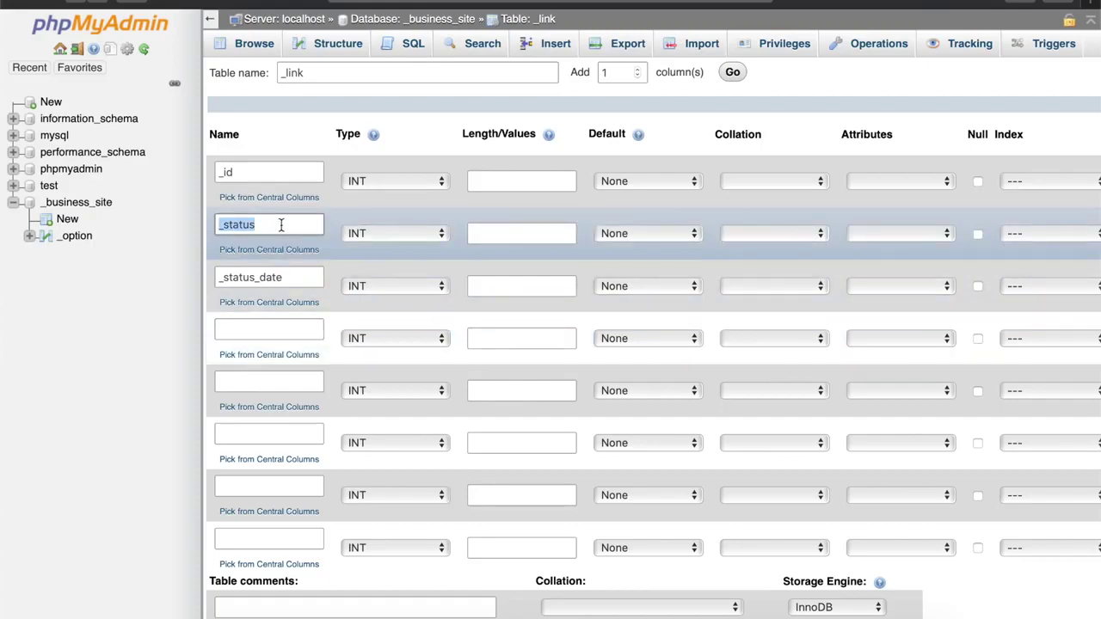
double_click(278, 276)
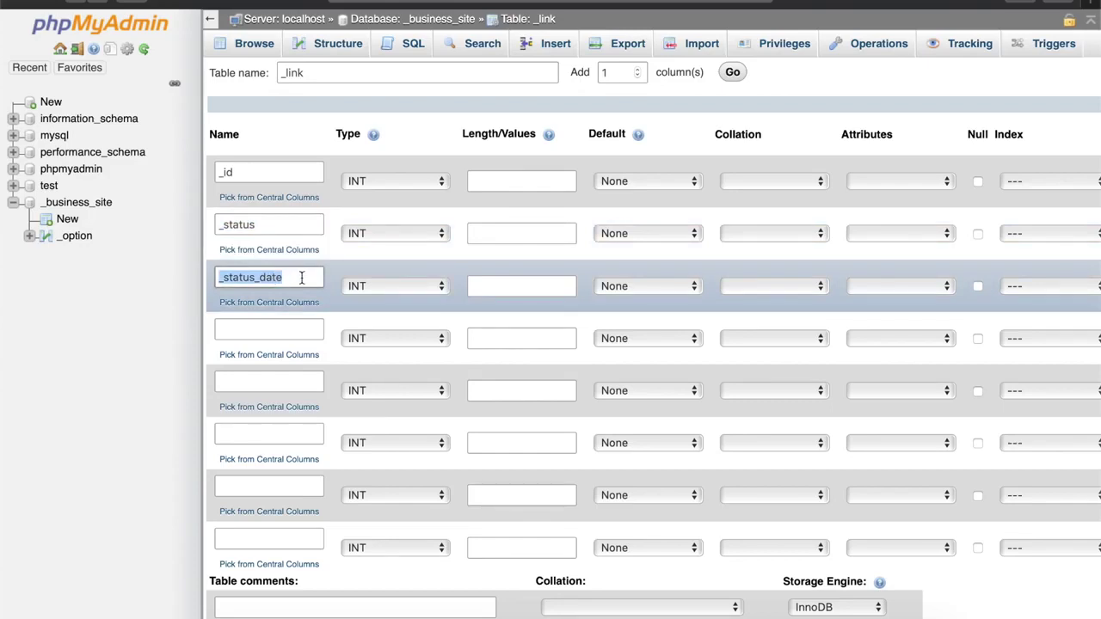
click(292, 331)
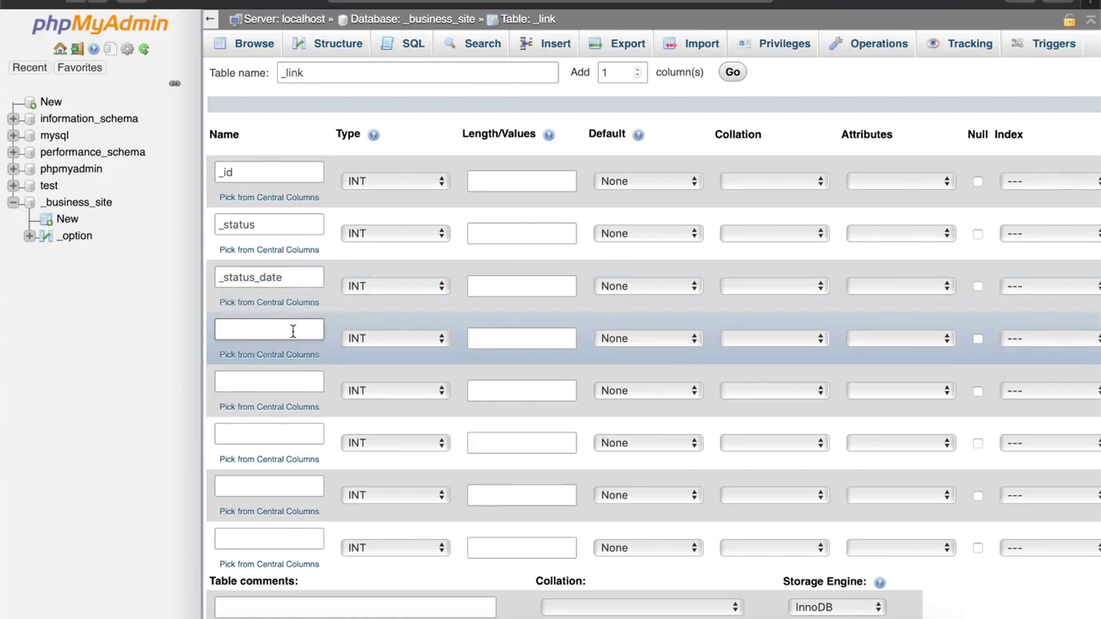
text(_)
text(category)
key(Tab)
text(_)
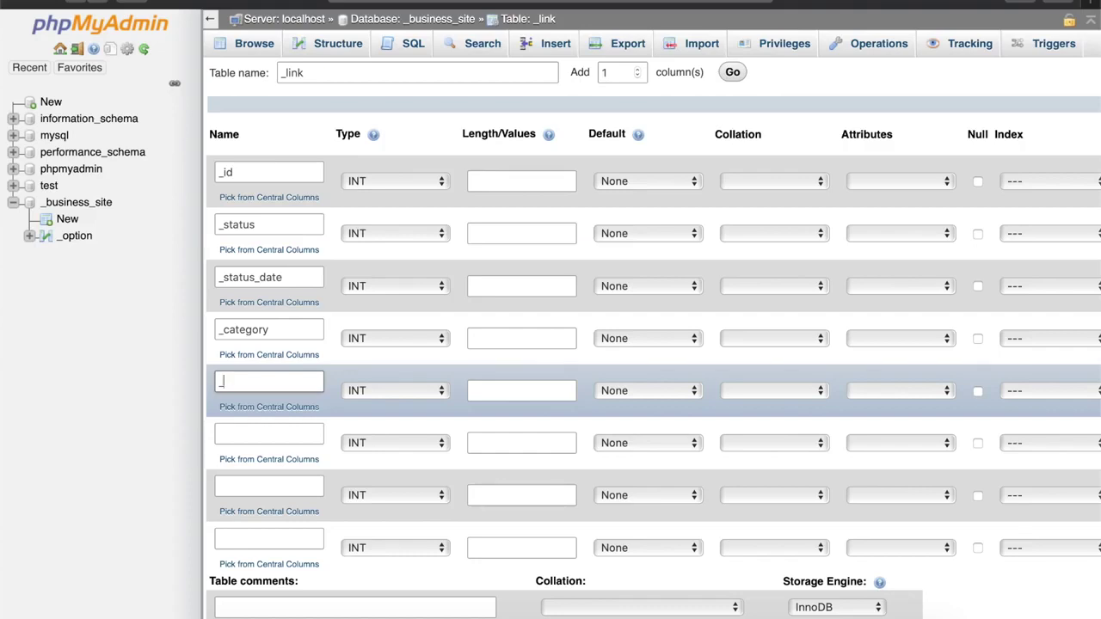
text(insert_date)
click(246, 433)
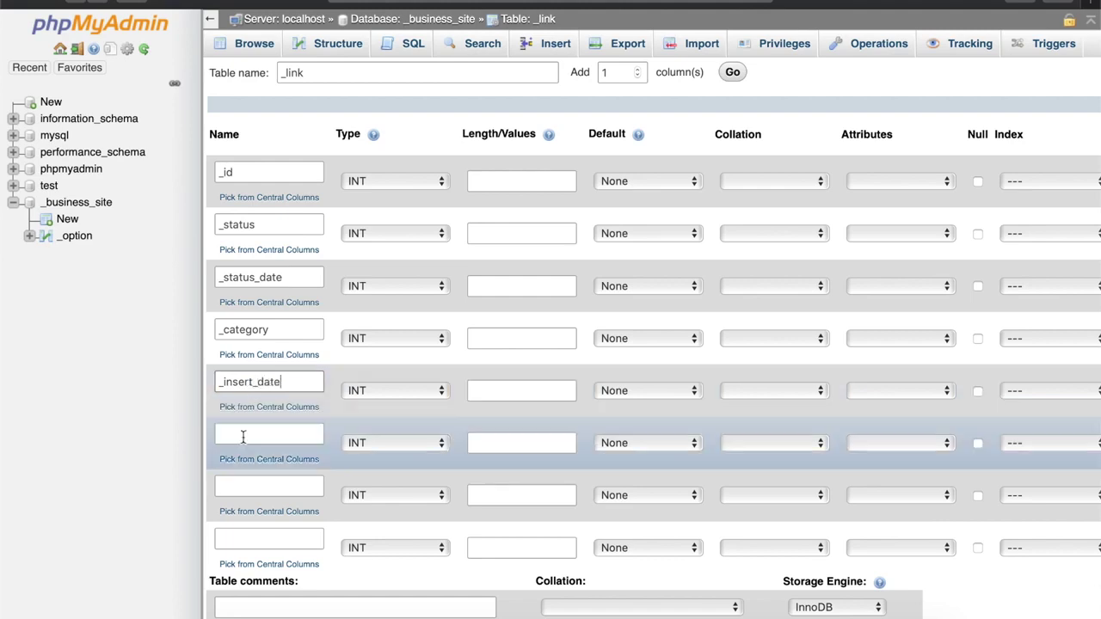
text(_)
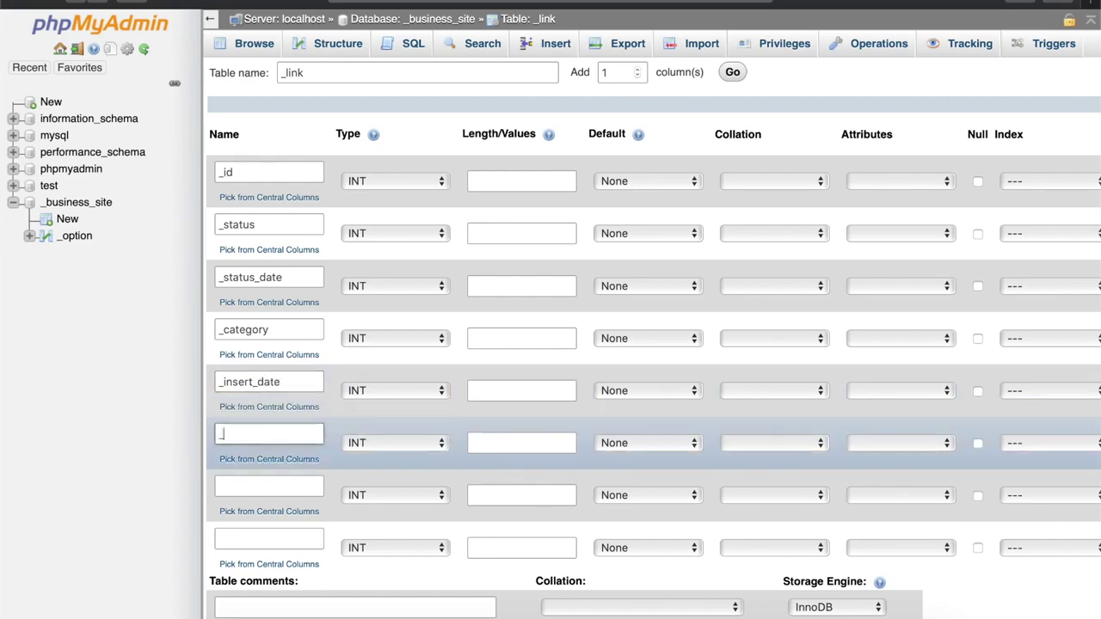
text(update_date)
Name the seventh column _link_tr and the eighth column _link_content_tr
click(242, 485)
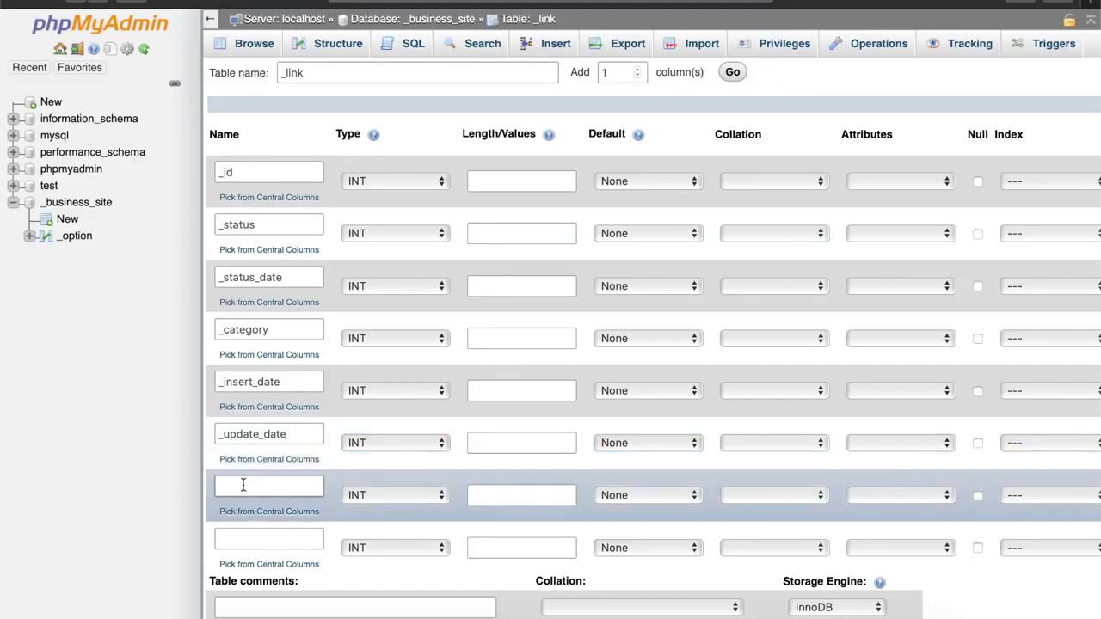
text(_link_tr)
click(247, 541)
text(_link_)
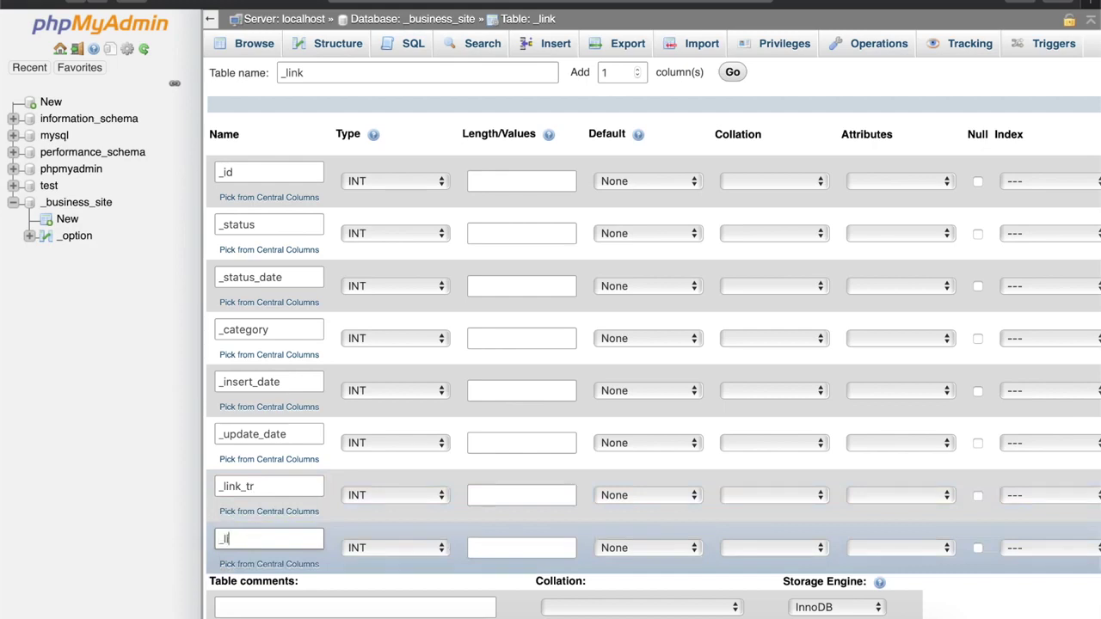
text(content_tr)
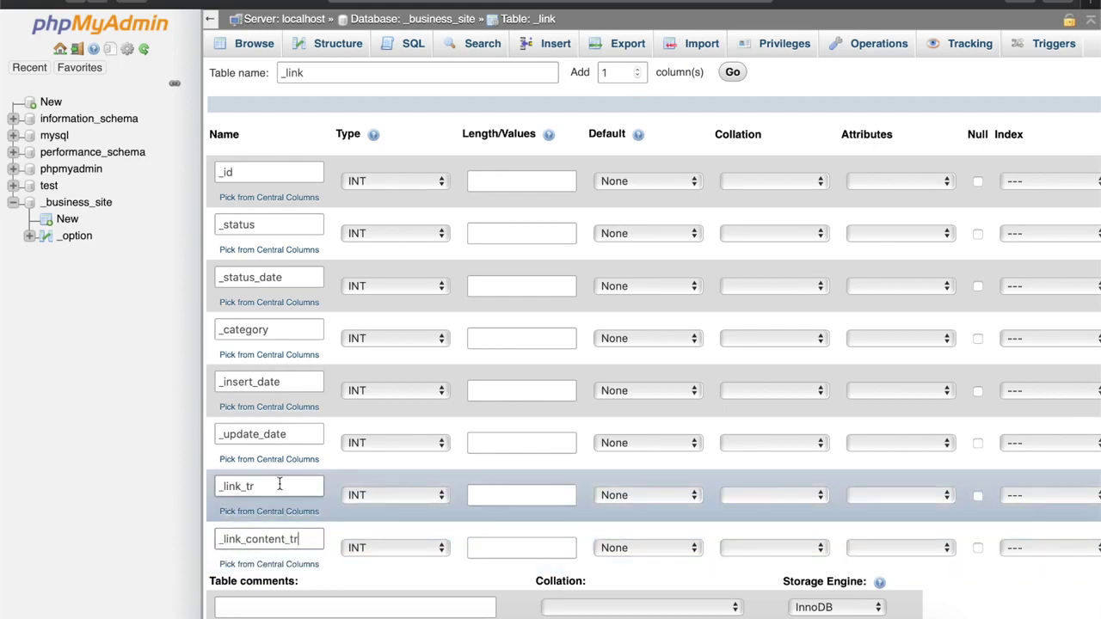
double_click(277, 484)
double_click(301, 539)
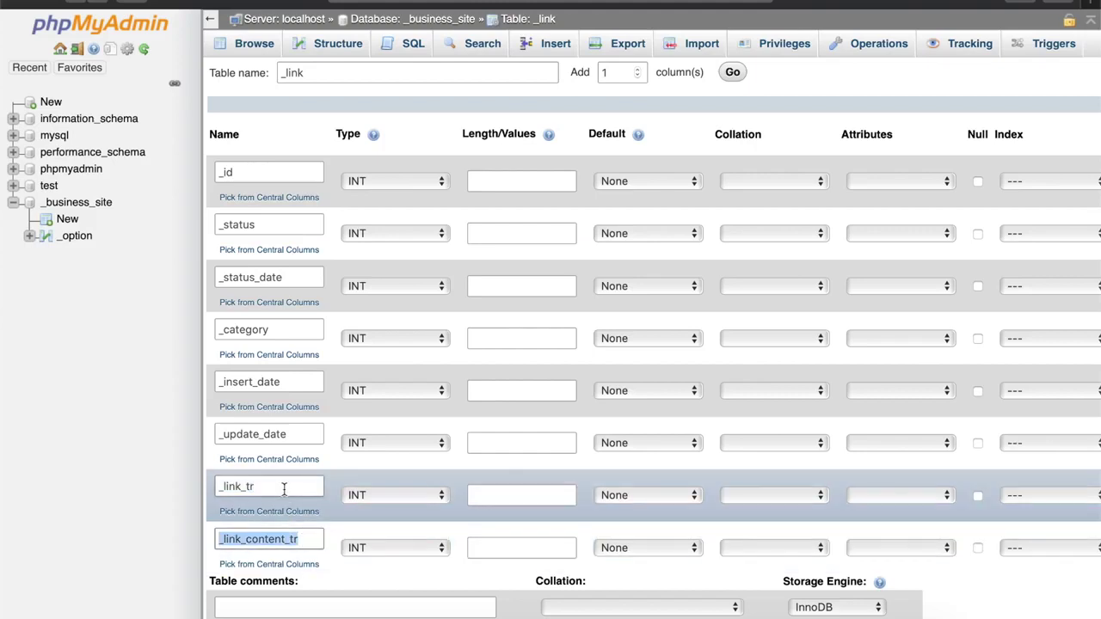
double_click(249, 487)
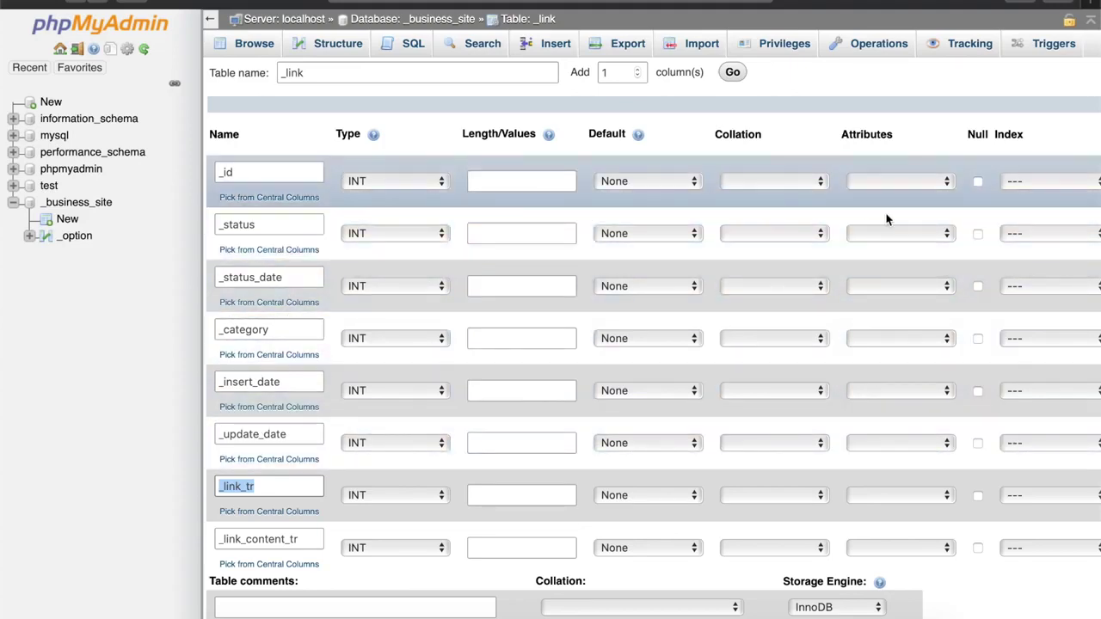
Turn on auto-increment for the _link table's _id column and add a PRIMARY index on it
scroll(976, 179, right, 5)
click(906, 180)
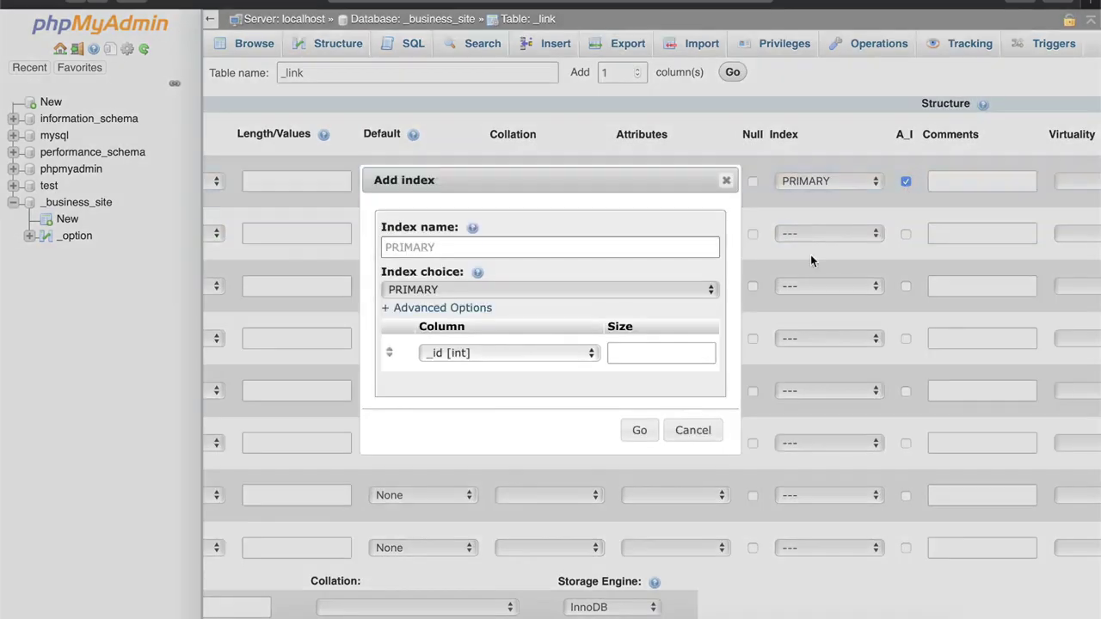
click(637, 430)
Define the _status column as VARCHAR with length 255 and default NULL
scroll(406, 310, left, 5)
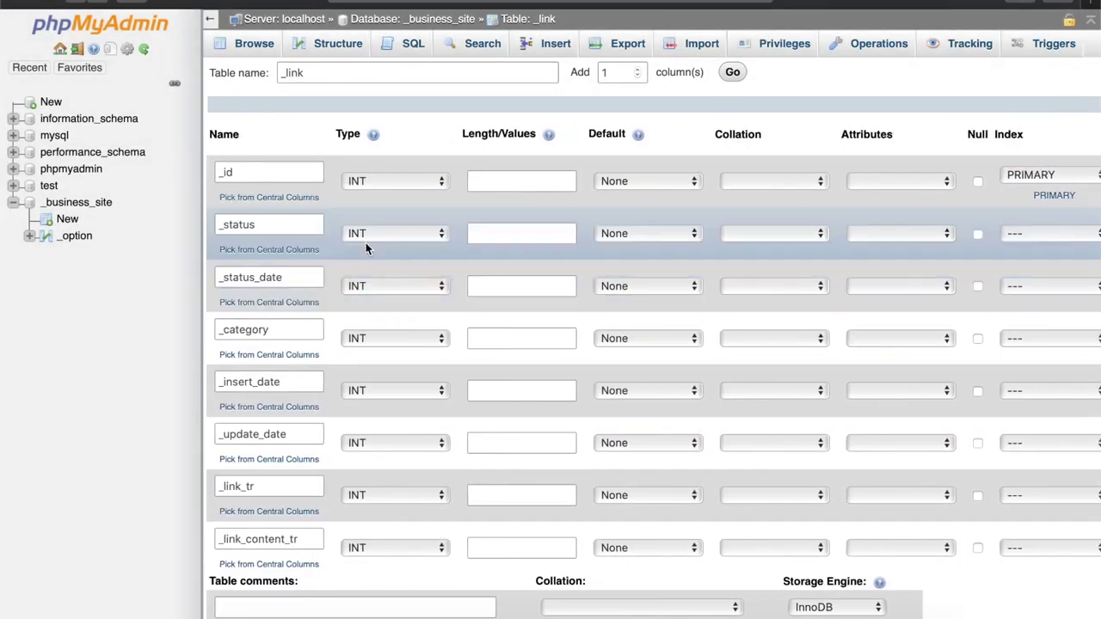
click(366, 239)
click(393, 249)
click(505, 234)
text(255)
click(648, 233)
click(606, 270)
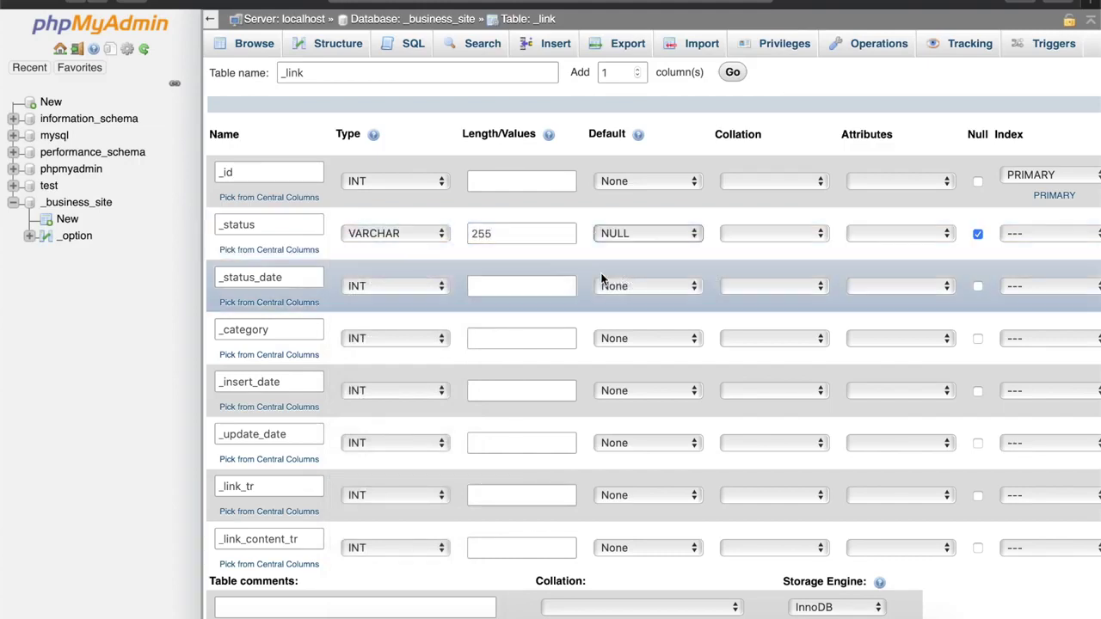
Set the _status_date column's type to DATETIME
click(392, 286)
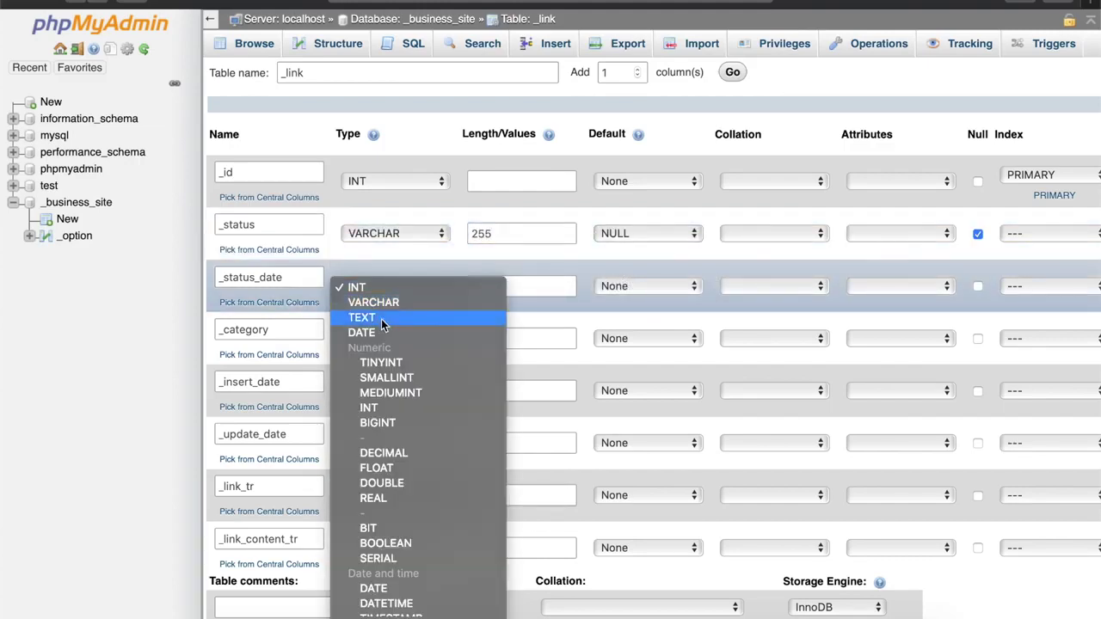
click(373, 283)
key(d)
key(d)
key(d)
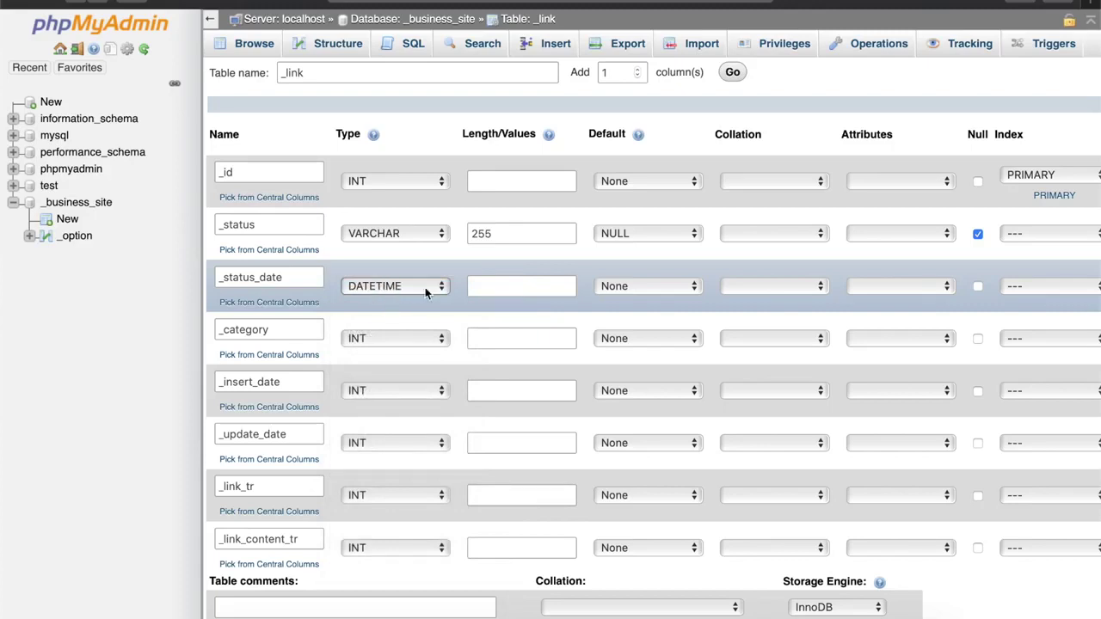
Set the _status_date column's default to NULL
click(621, 286)
click(629, 332)
click(658, 286)
click(656, 286)
click(653, 284)
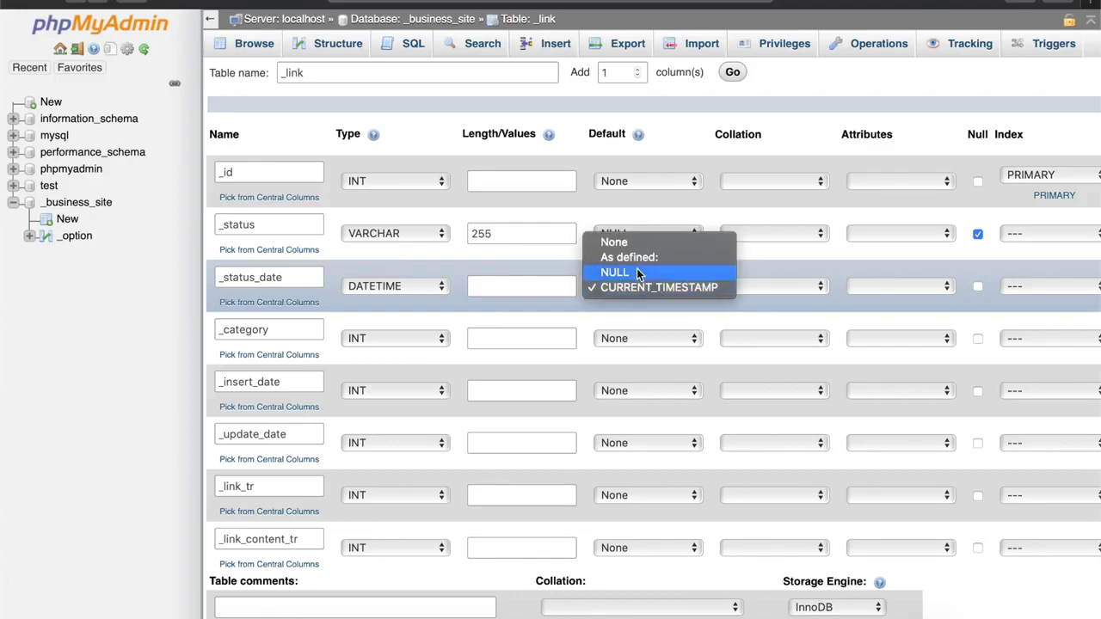
click(638, 272)
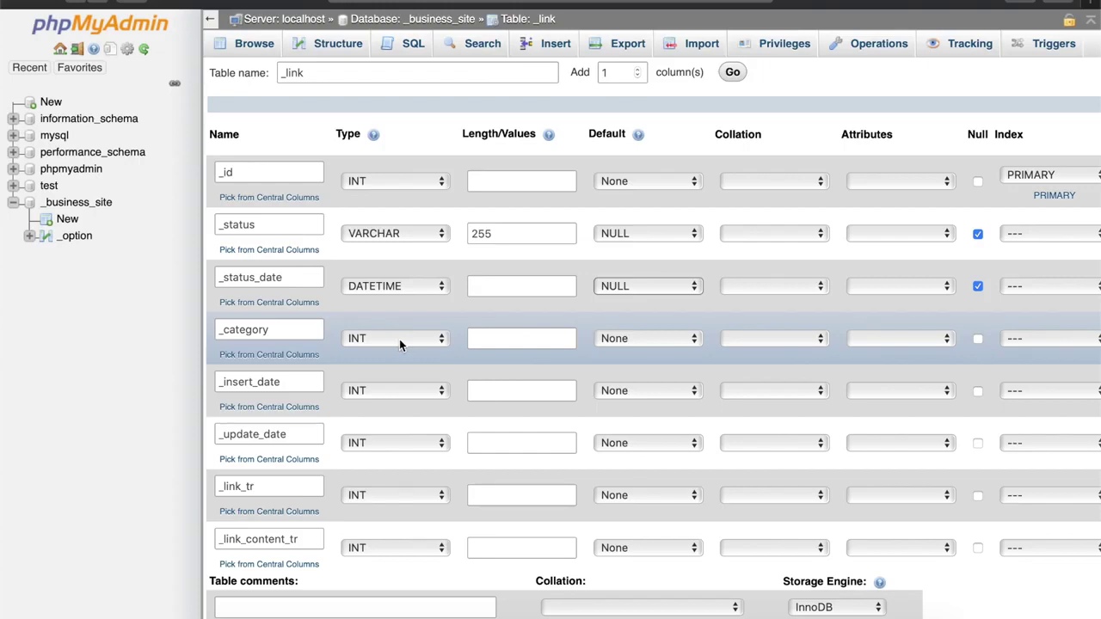
Keep the _category column as INT and give it a defined default value of -1
click(399, 339)
click(399, 339)
click(628, 344)
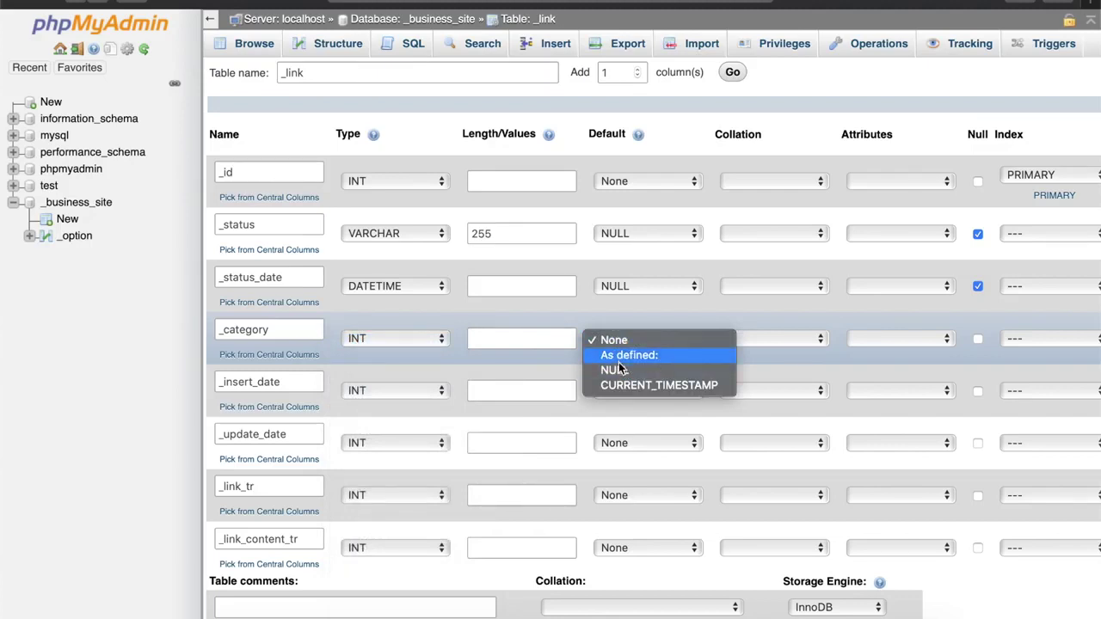
click(621, 356)
text(-1)
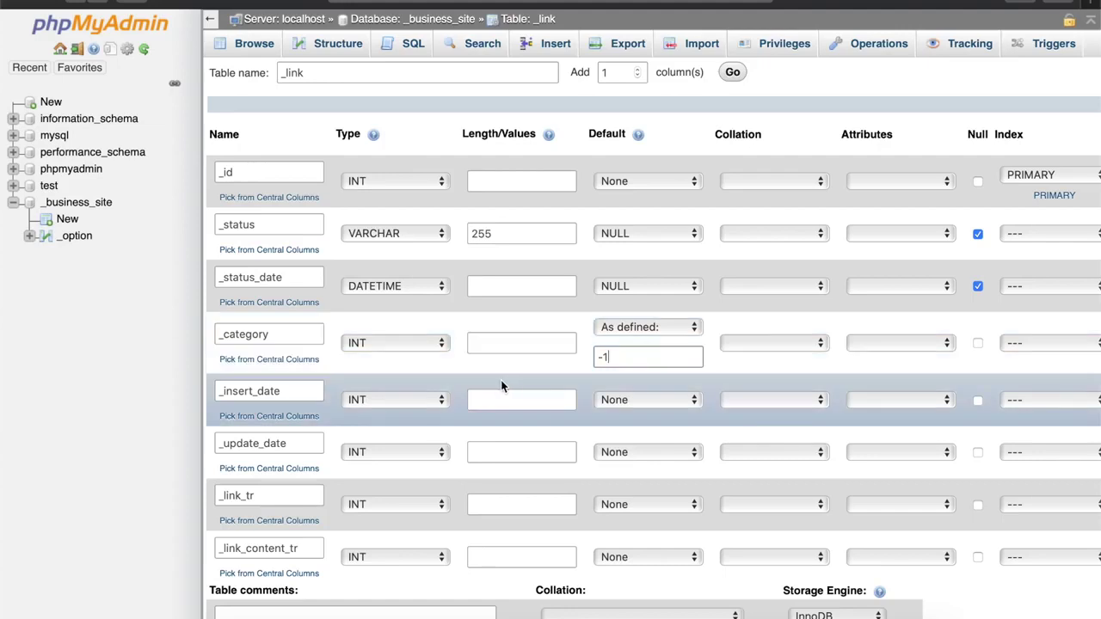
Define the _insert_date column as DATETIME with CURRENT_TIMESTAMP as its default
click(378, 401)
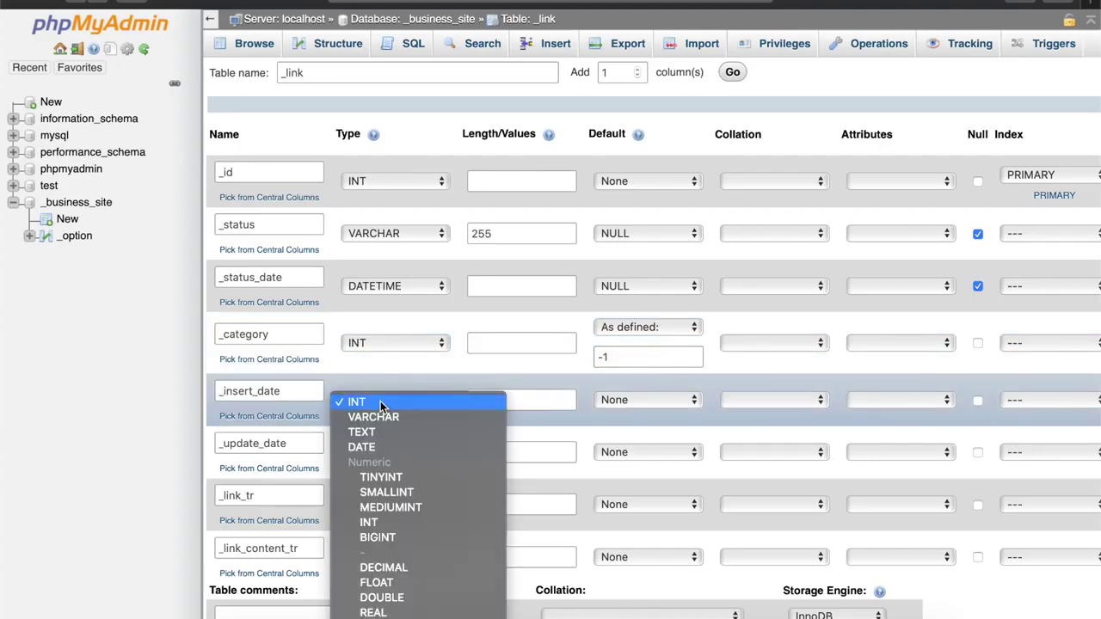
key(d)
key(Return)
key(d)
key(o)
key(d)
key(a)
key(t)
key(e)
key(t)
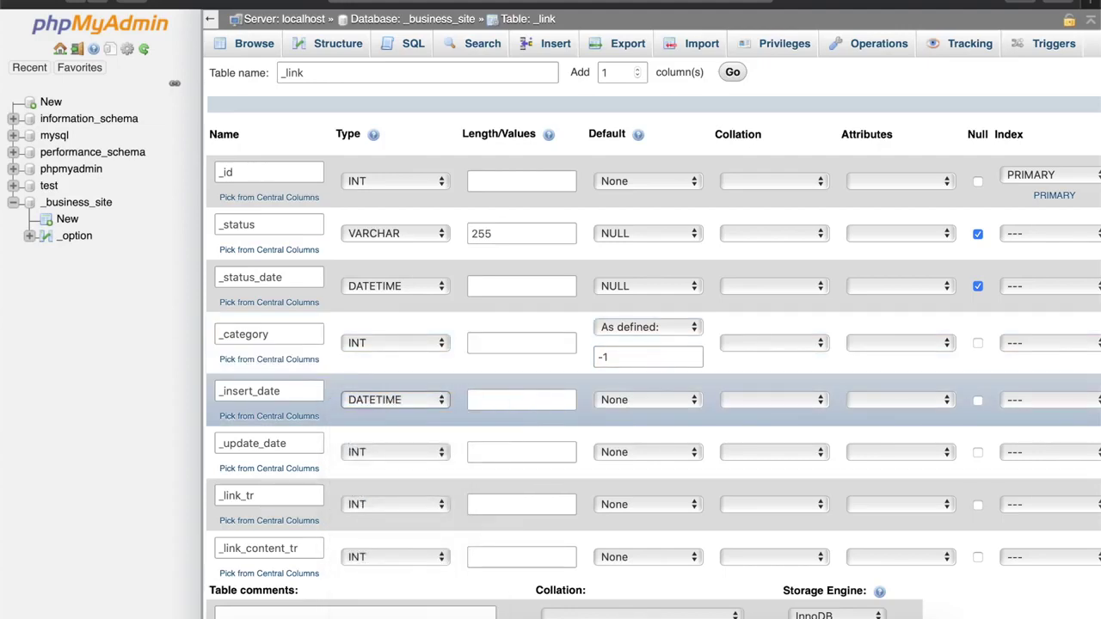
click(602, 408)
click(623, 445)
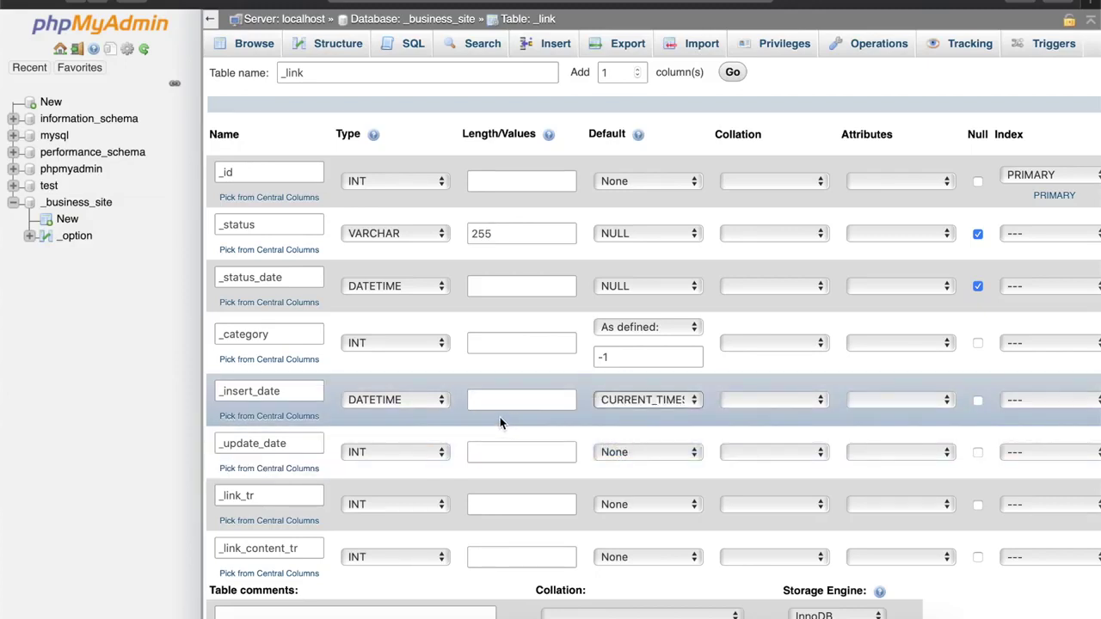
Define the _update_date column as DATETIME with default NULL
click(396, 451)
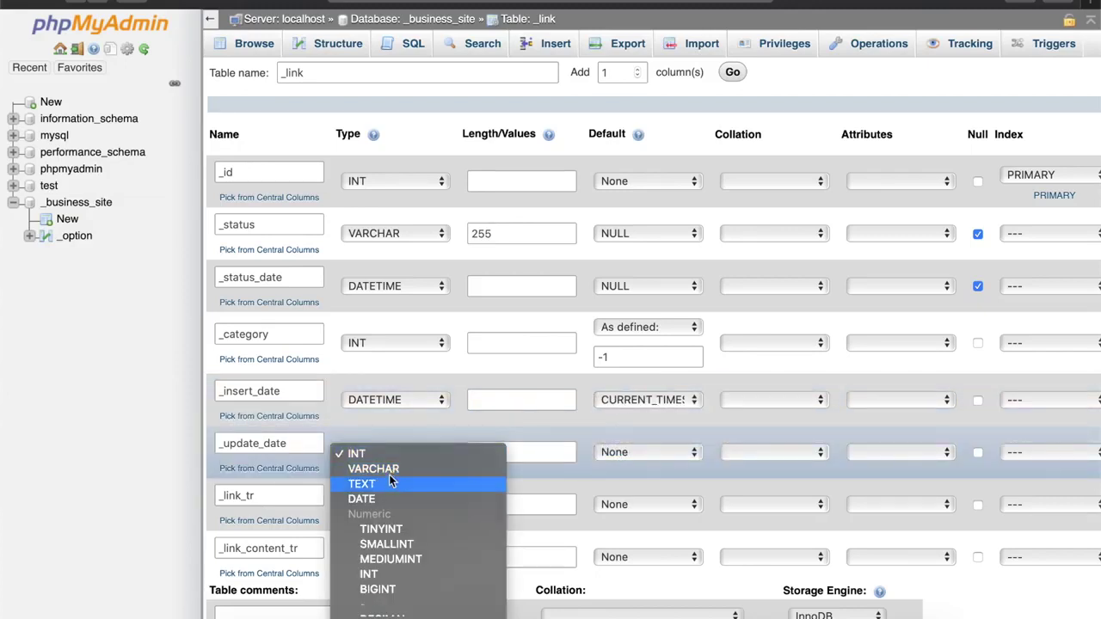
click(387, 456)
key(d)
key(a)
key(t)
key(e)
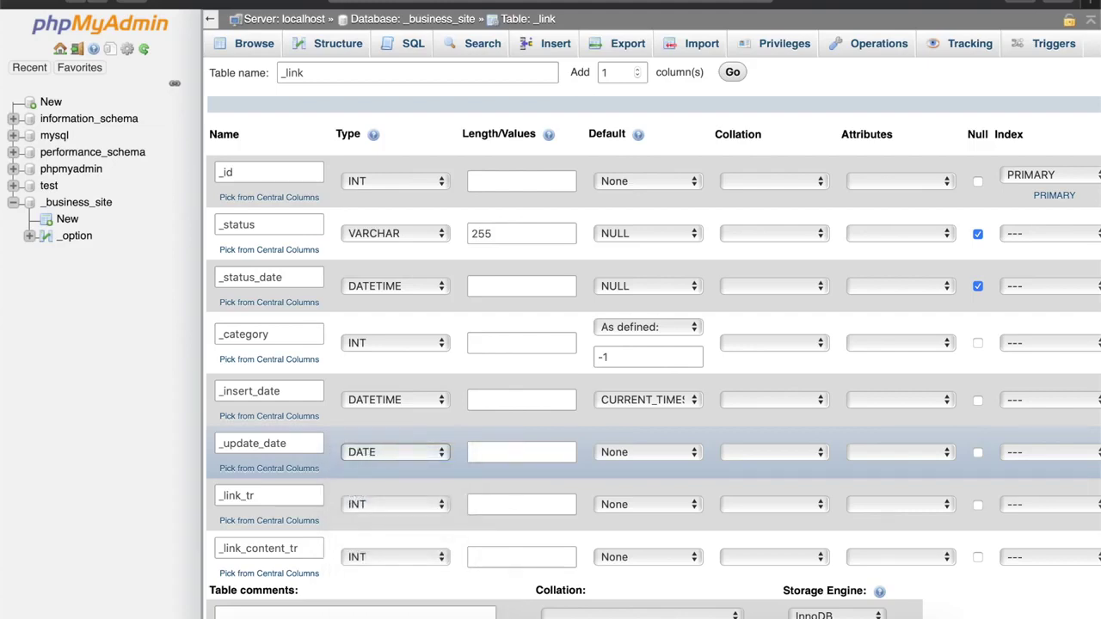
key(t)
scroll(619, 344, down, 3)
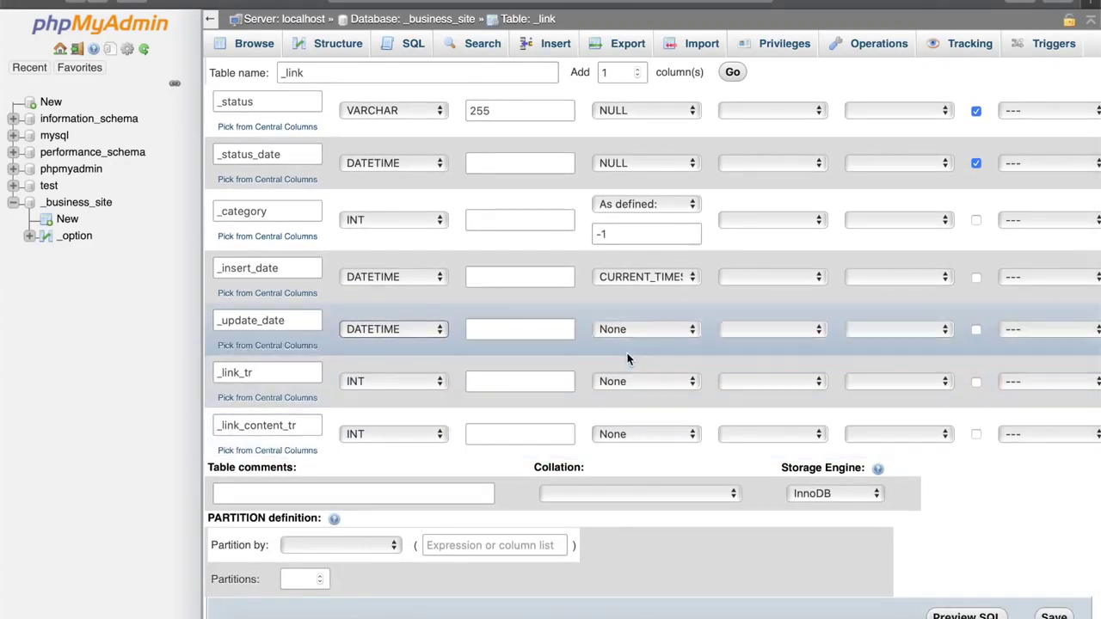
click(636, 329)
click(618, 360)
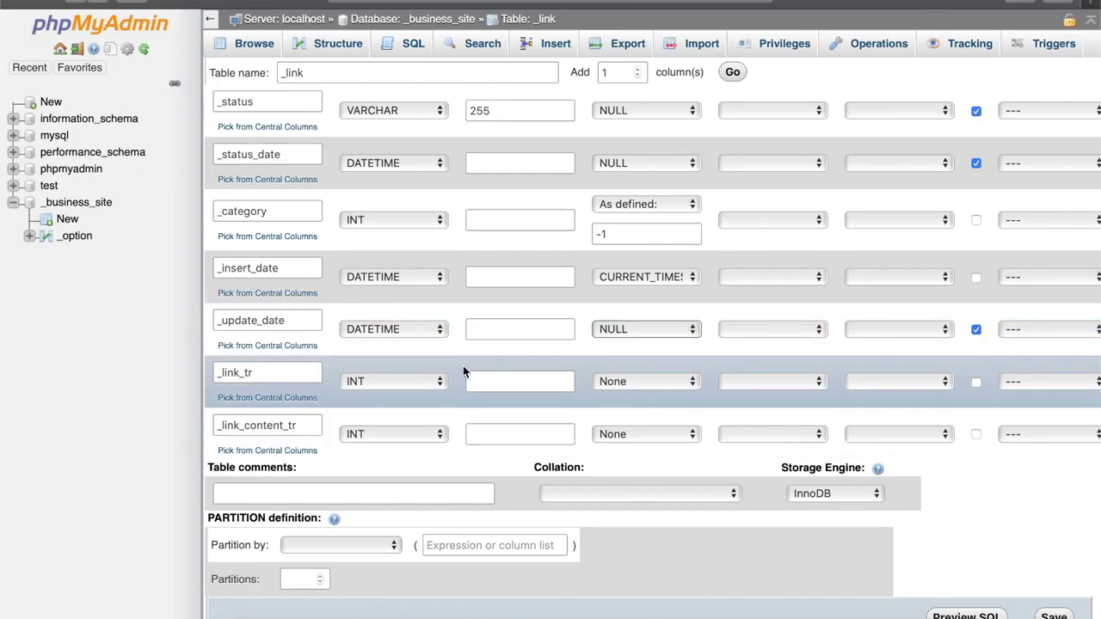
Define the _link_tr column as VARCHAR with length 255 and default NULL
click(388, 381)
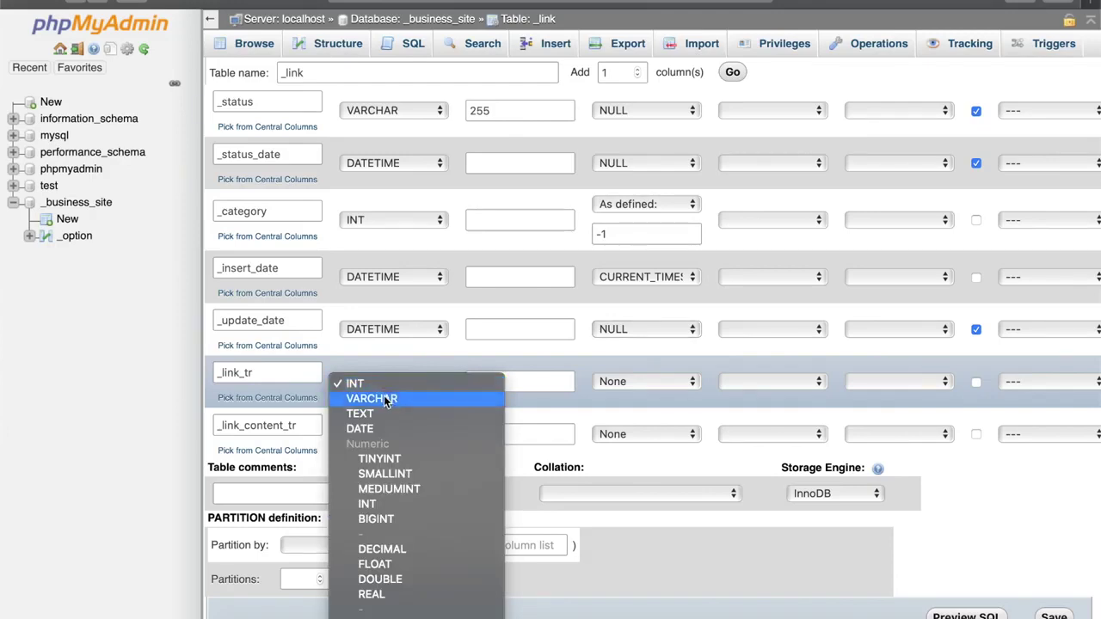
click(378, 398)
click(498, 380)
text(255)
click(642, 381)
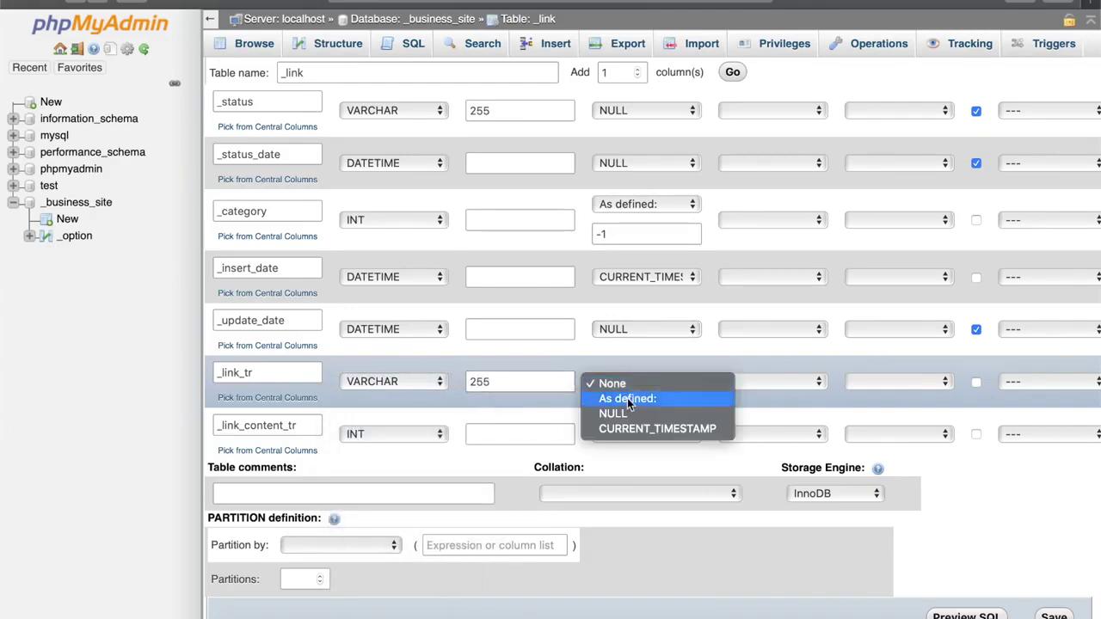
click(622, 414)
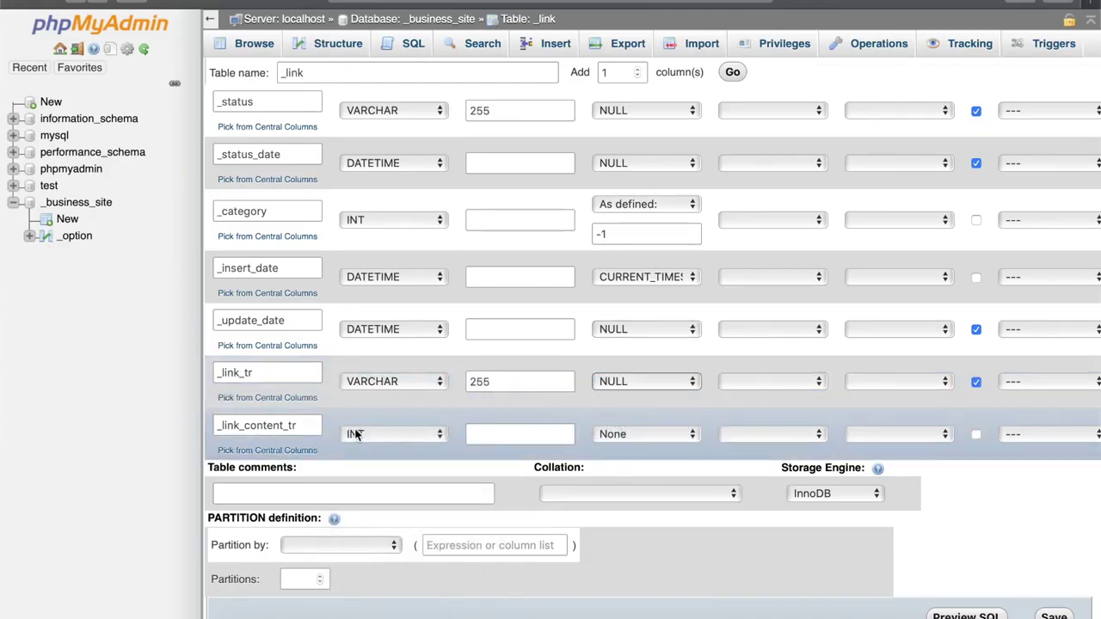
Define the _link_content_tr column as LONGTEXT with default NULL and save the _link table
click(371, 434)
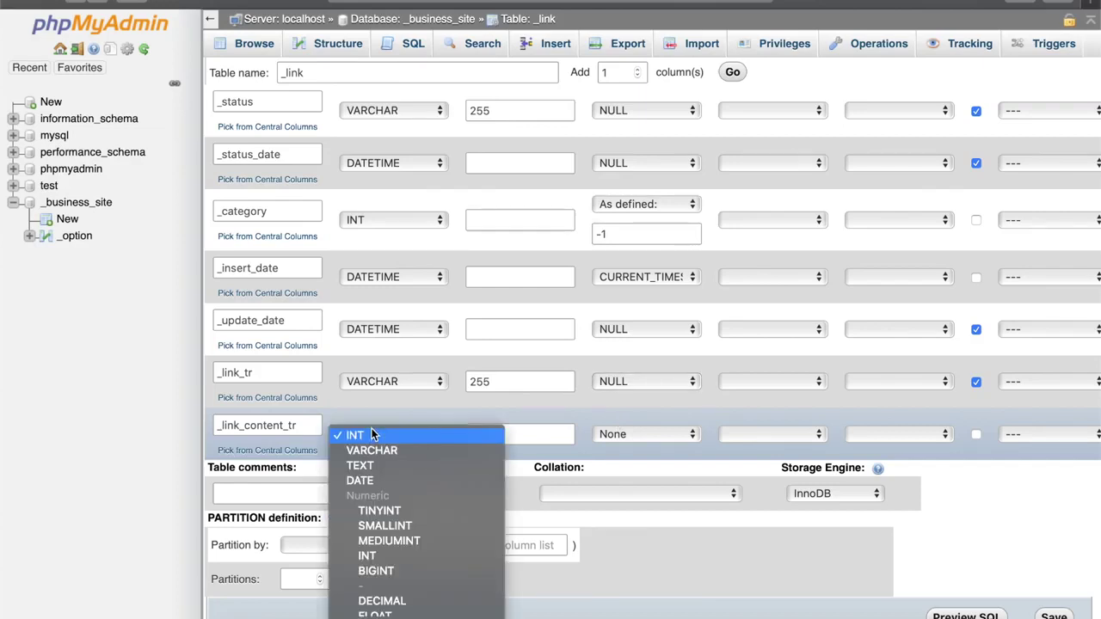
click(371, 434)
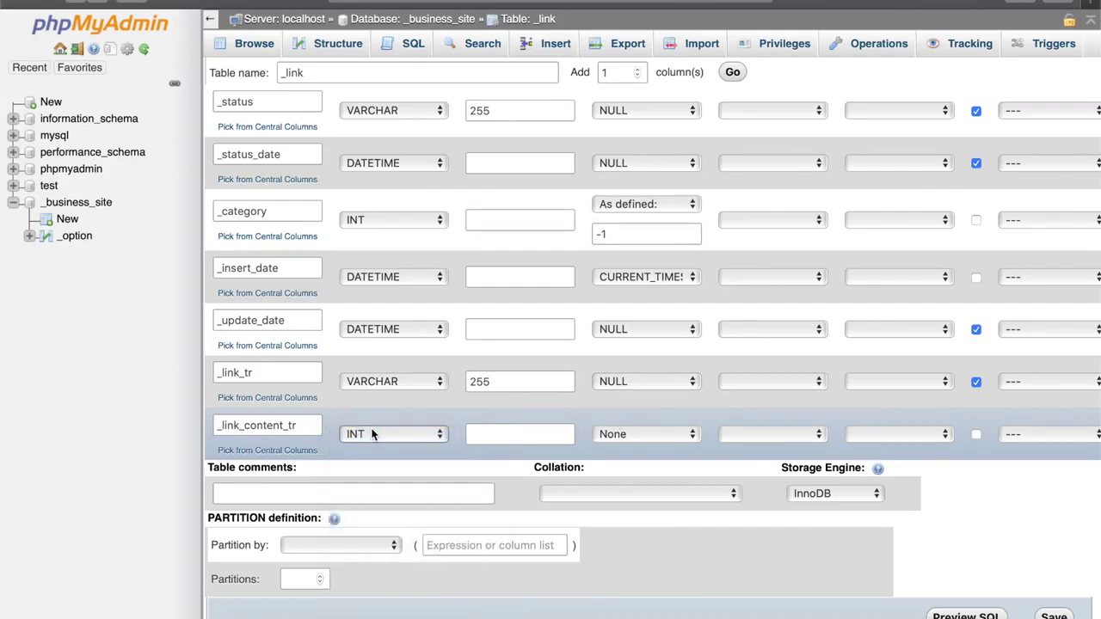
key(l)
click(612, 435)
click(628, 465)
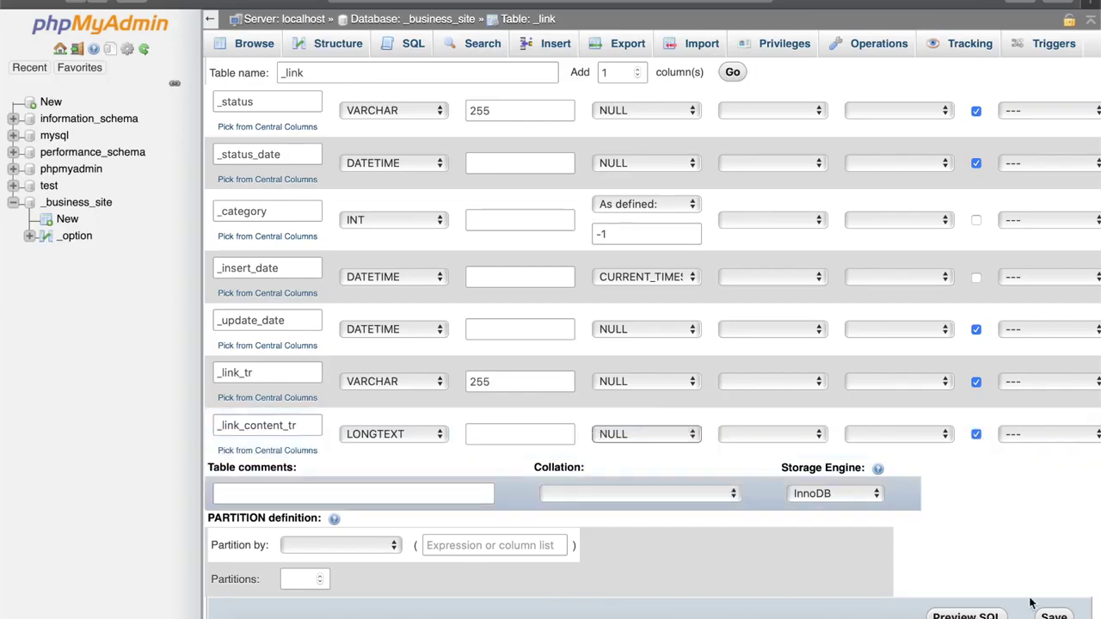
click(1054, 616)
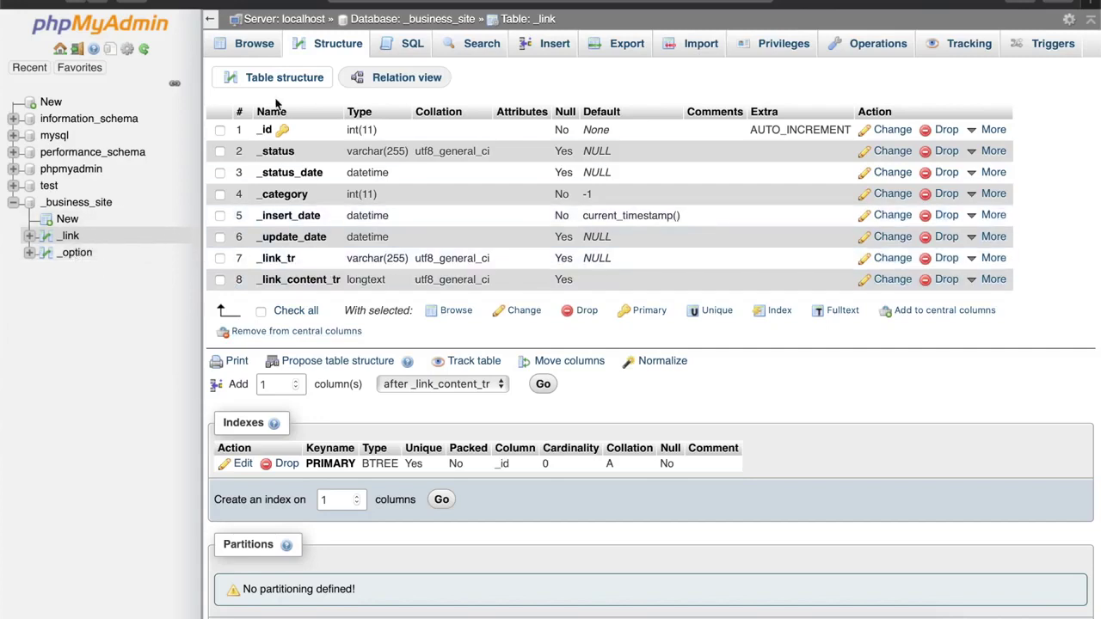
Return to the _business_site database and start a new table named _contact with 7 columns
click(388, 25)
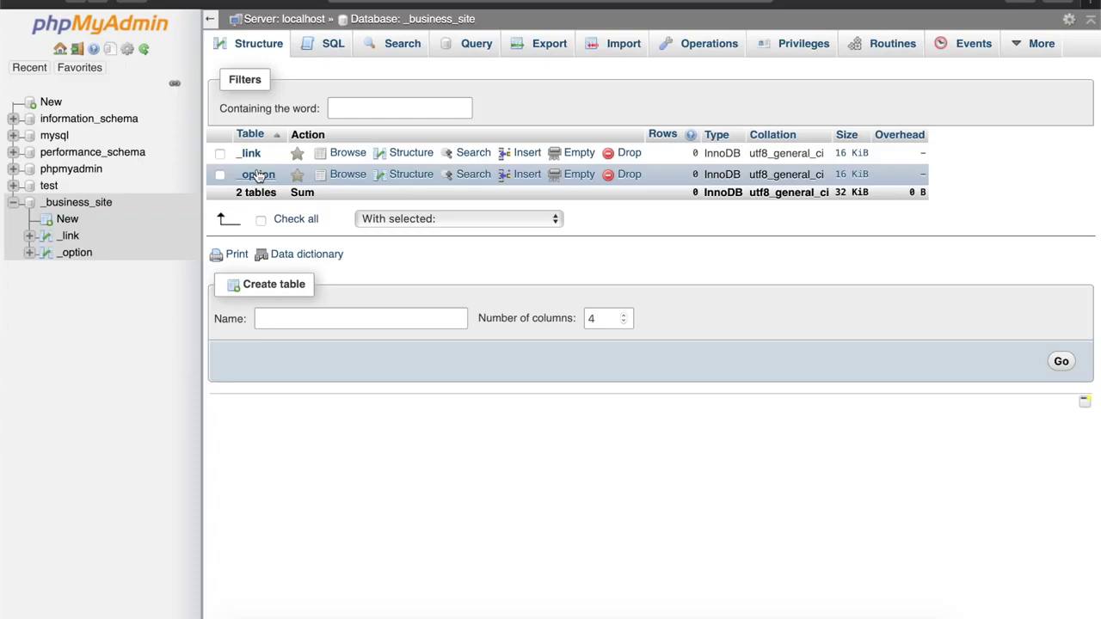
click(301, 311)
text(_)
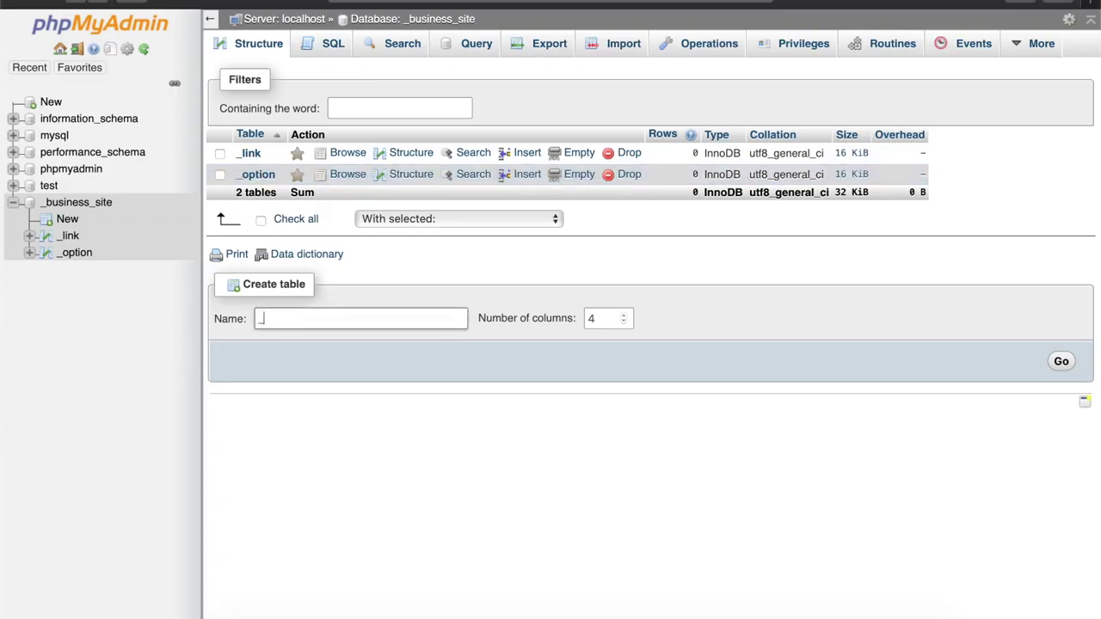
text(contact)
click(593, 319)
double_click(594, 319)
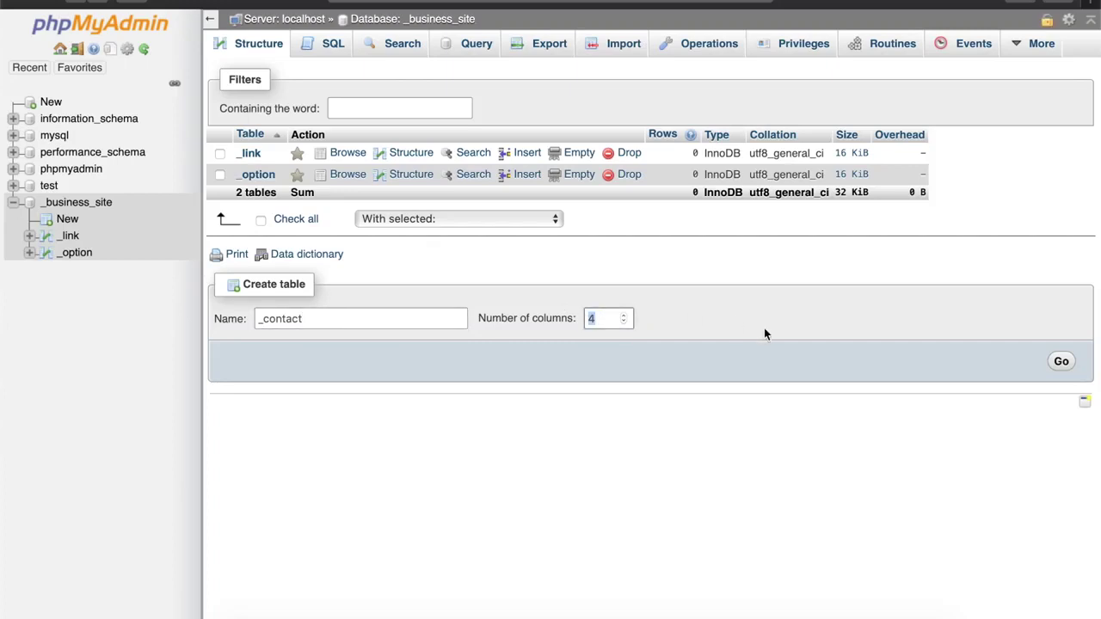
text(7)
click(1063, 362)
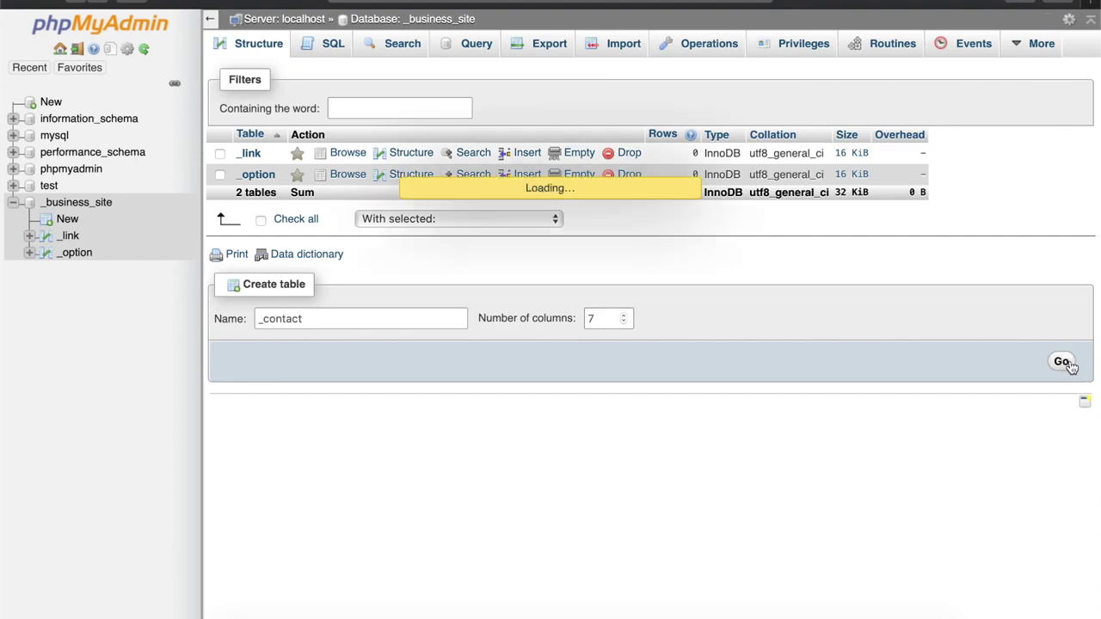
Name the first three columns of the _contact table _id, _status and _status_date
click(291, 170)
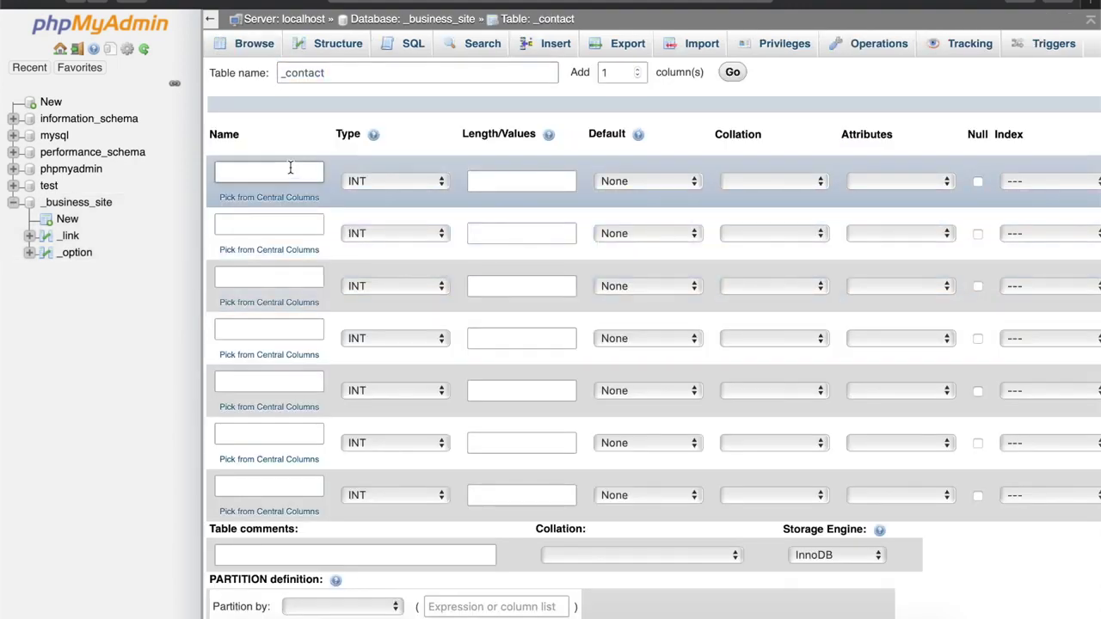
text(_id)
click(272, 231)
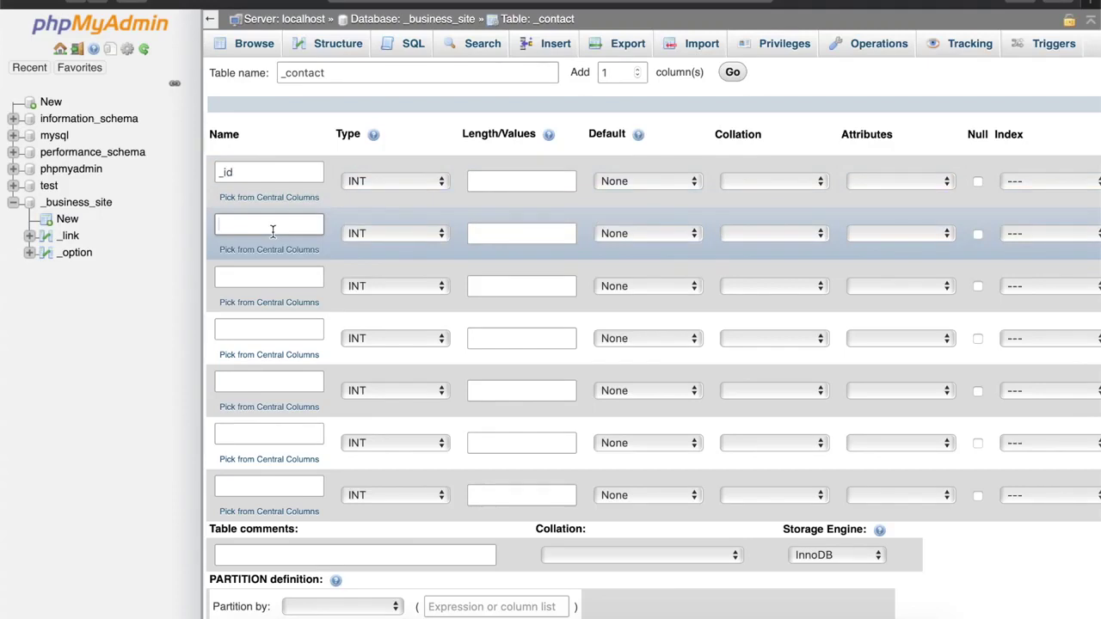
text(_status)
click(274, 274)
text(_status)
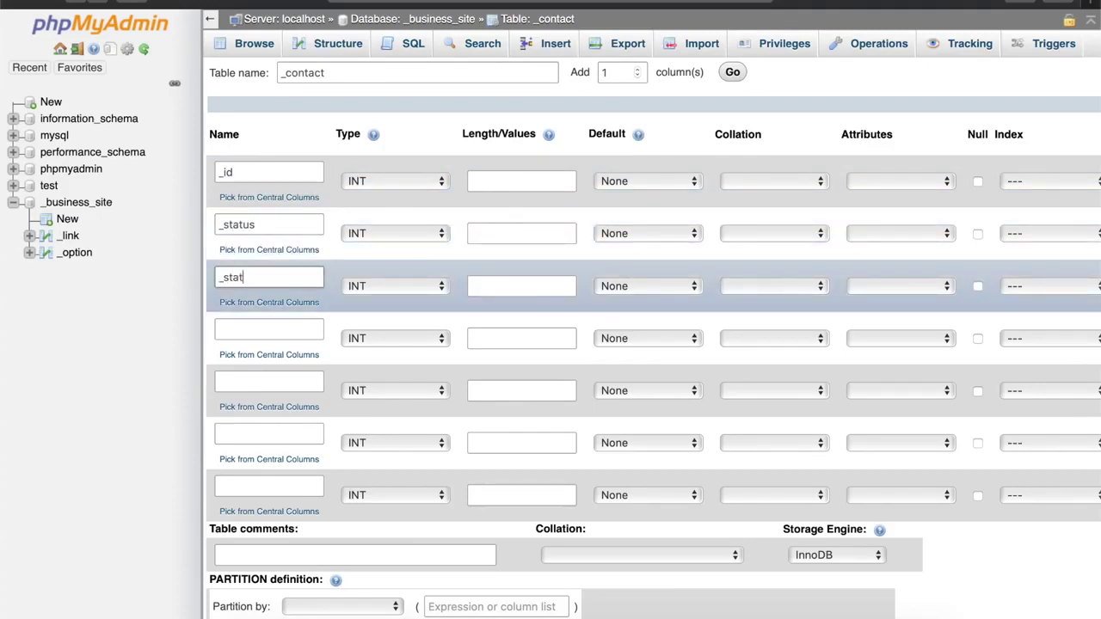
text(_date)
Name the fourth column _subject and the fifth column _content
click(278, 329)
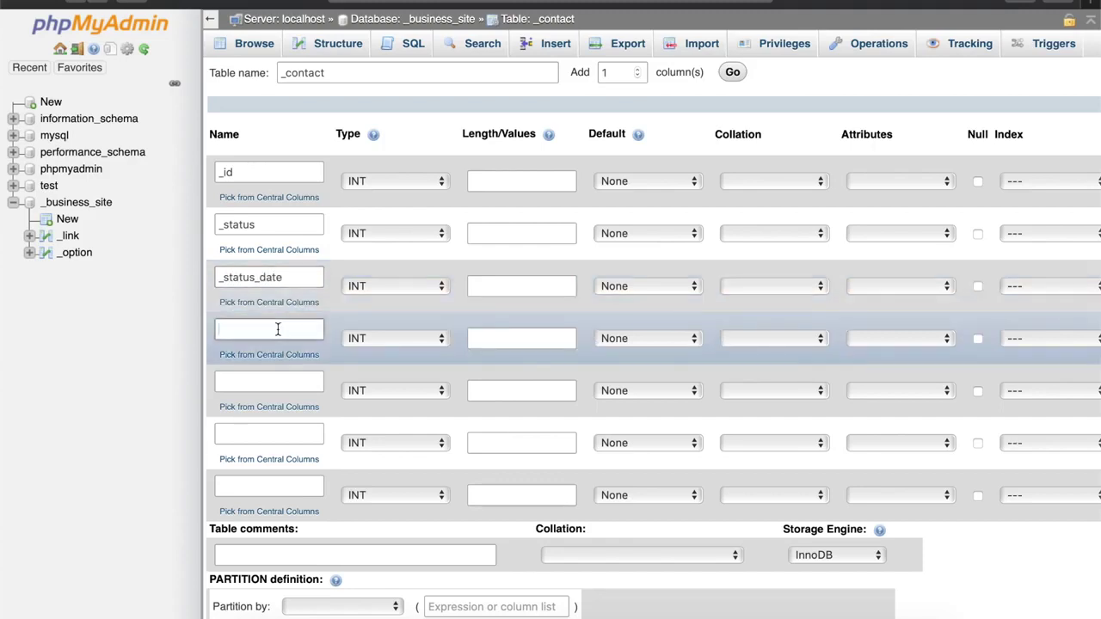
text(_subject)
click(272, 378)
click(277, 330)
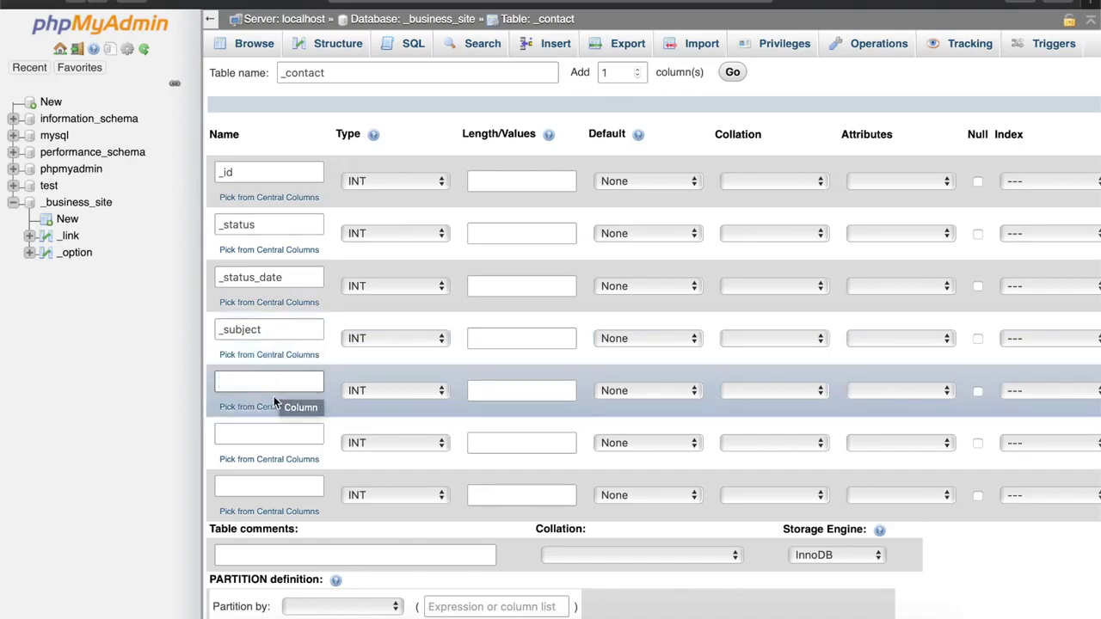
text(_)
text(content)
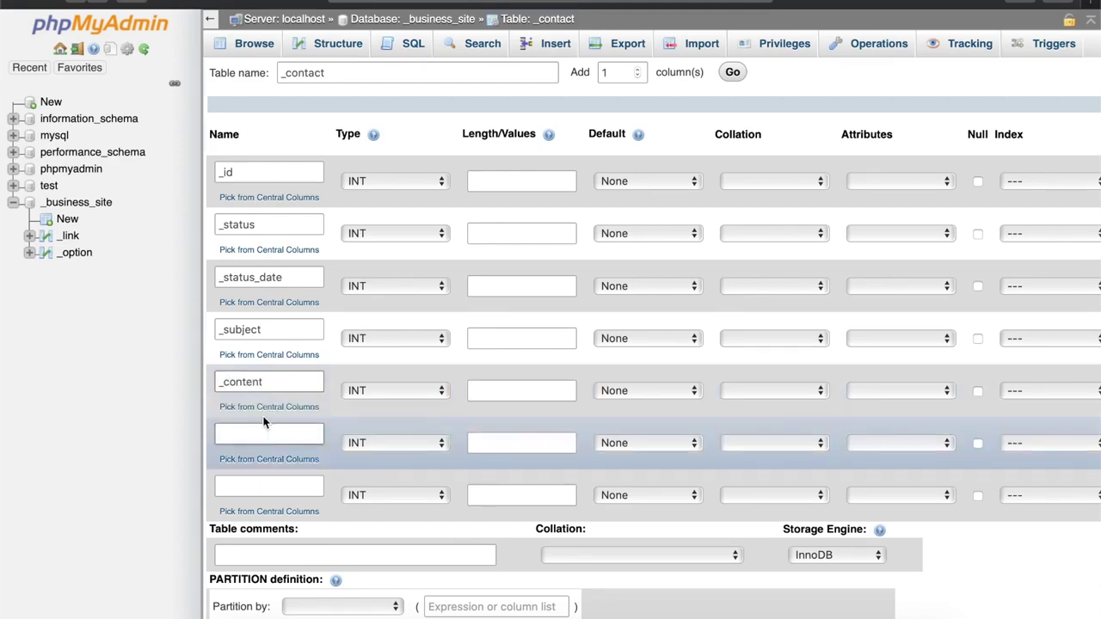
Shift the names _subject and _content down one row each, to the fifth and sixth columns
double_click(283, 380)
double_click(276, 331)
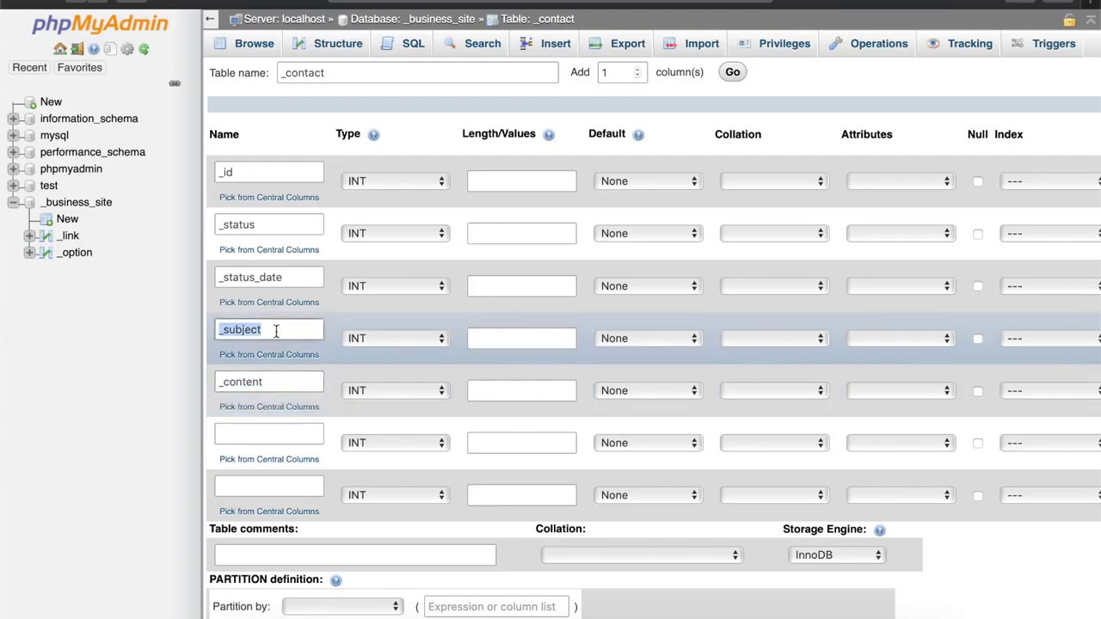
double_click(271, 382)
key(ctrl+c)
key(BackSpace)
click(235, 432)
key(ctrl+v)
double_click(269, 331)
key(ctrl+x)
click(263, 379)
key(ctrl+v)
Name the emptied fourth column of the _contact table _admin
click(263, 329)
text(_user)
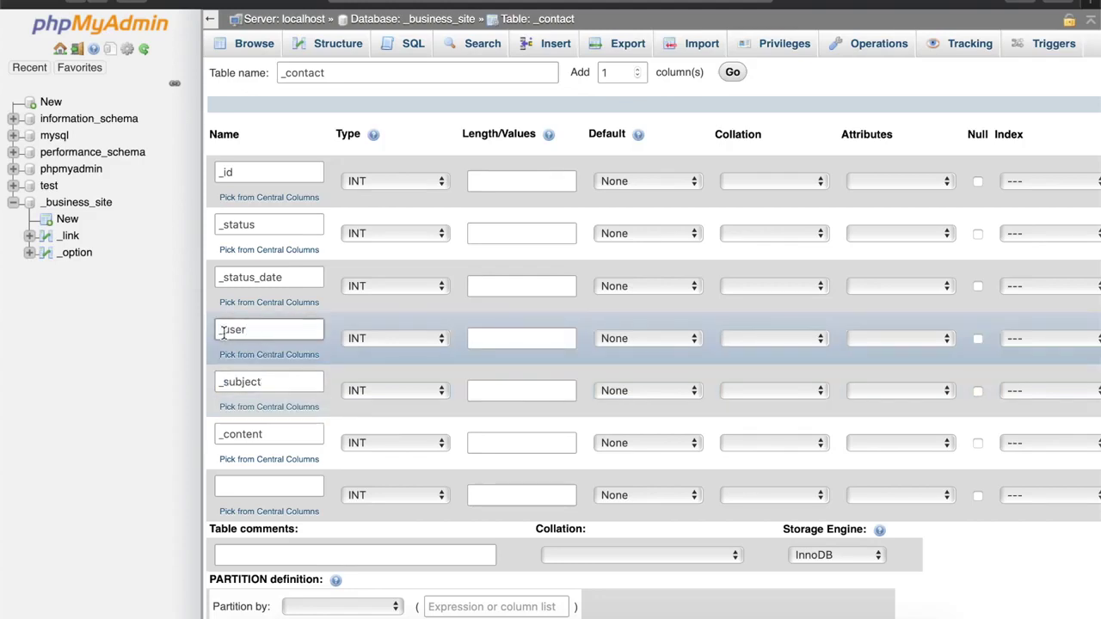
drag(224, 332, 284, 331)
text(_admin)
Name the seventh column _insert_date and add 1 more column to the _contact table
scroll(602, 344, down, 3)
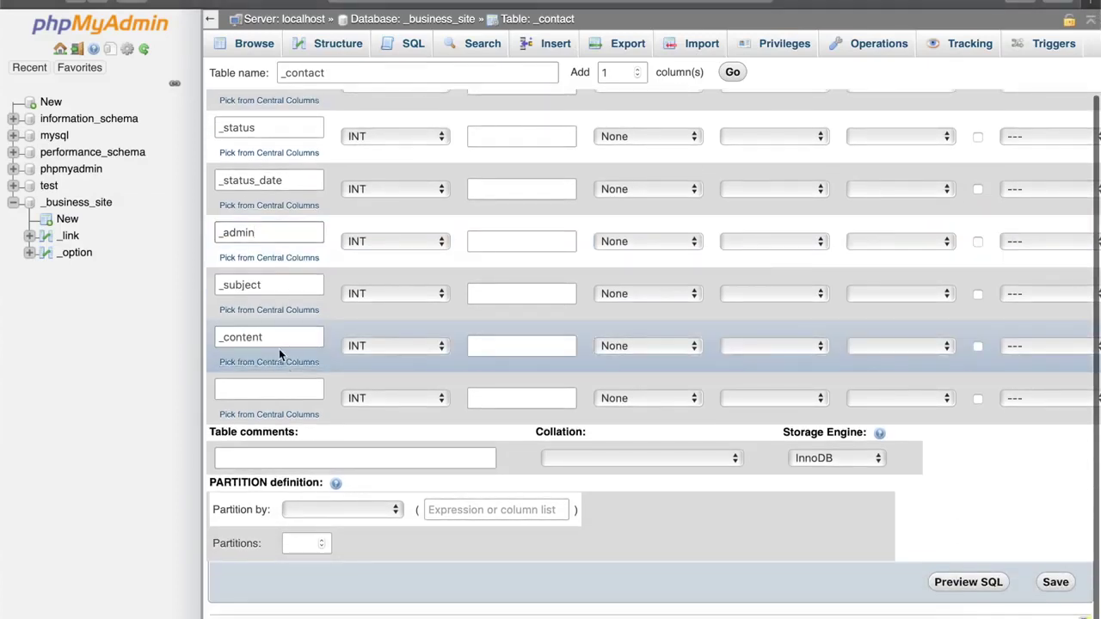
click(279, 387)
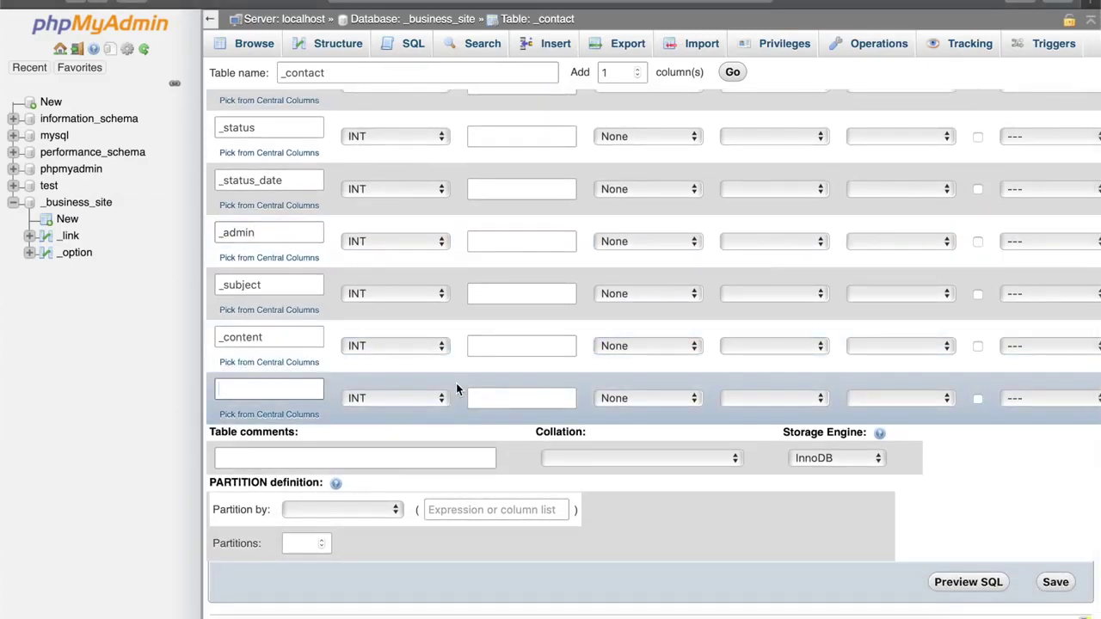
text(_insert_date)
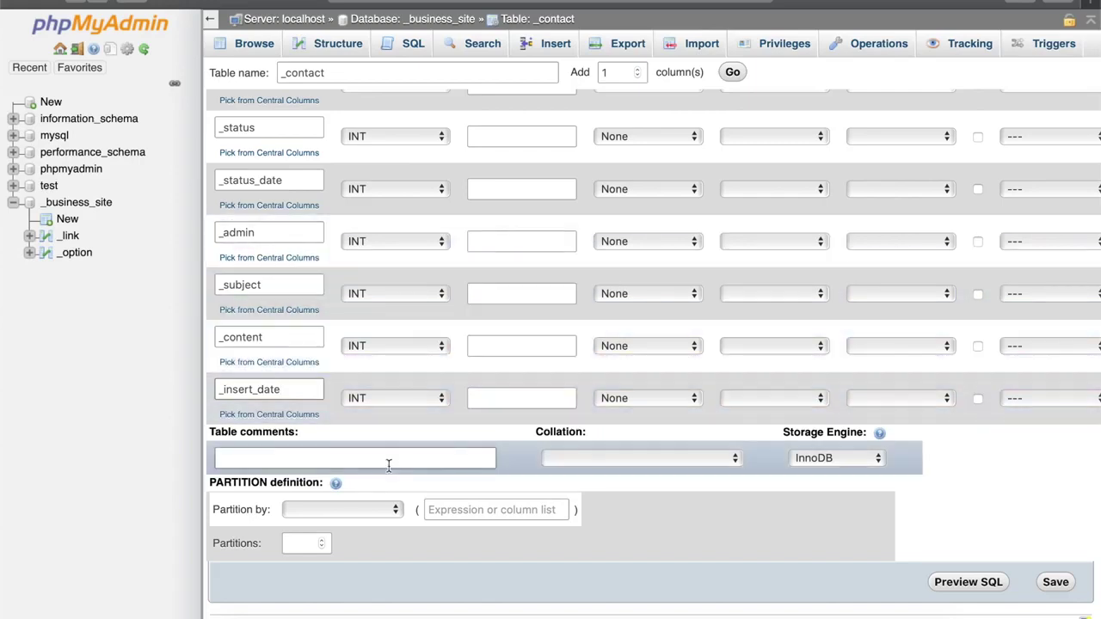
scroll(569, 463, up, 3)
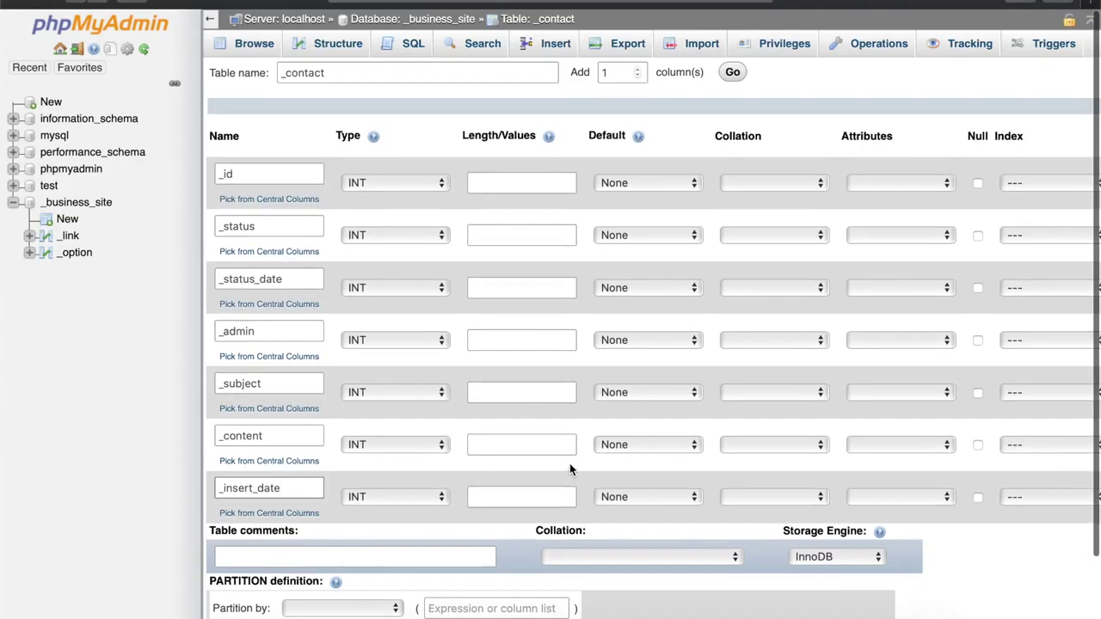
click(729, 72)
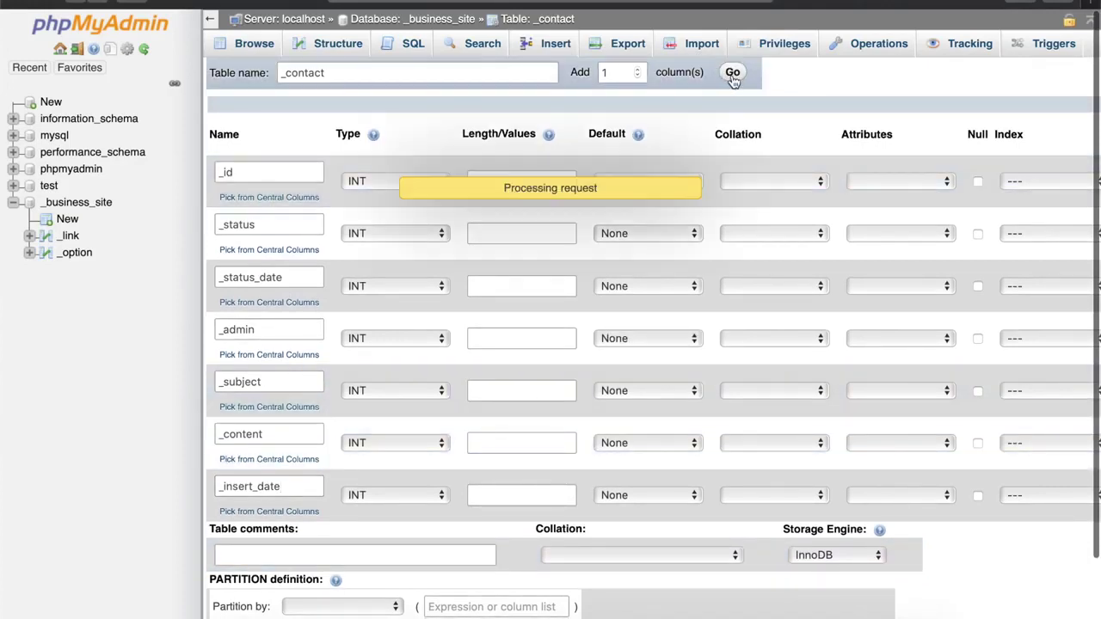
Shift the names _insert_date, _content and _subject down one row each, to the eighth, seventh and sixth columns
scroll(382, 524, down, 2)
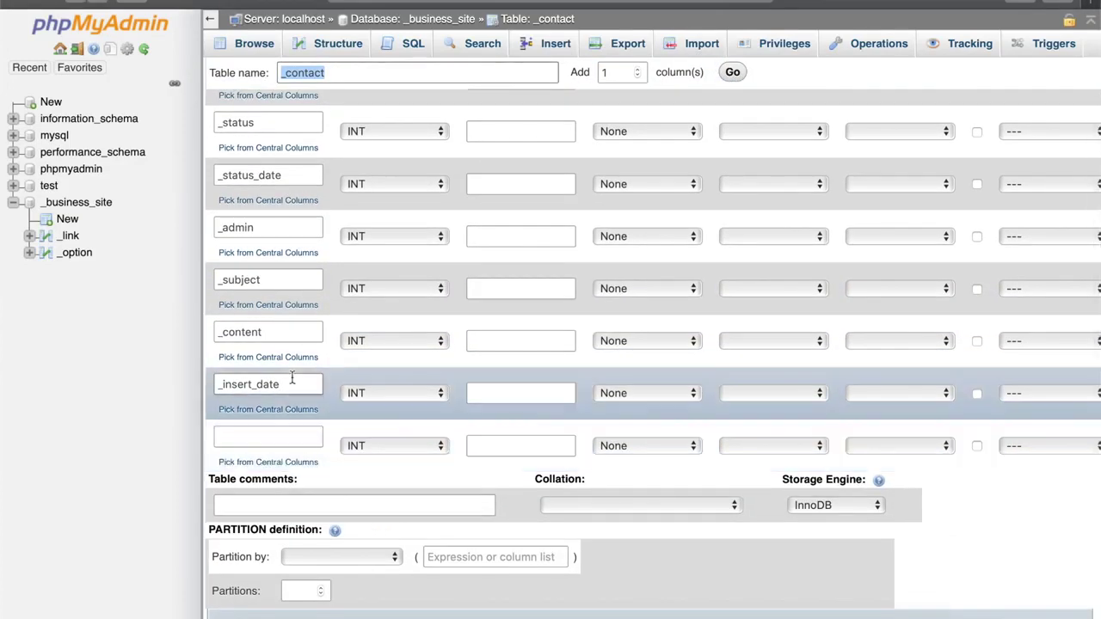
double_click(292, 382)
key(super+x)
click(304, 438)
key(super+v)
double_click(272, 331)
key(super+x)
click(272, 384)
key(super+v)
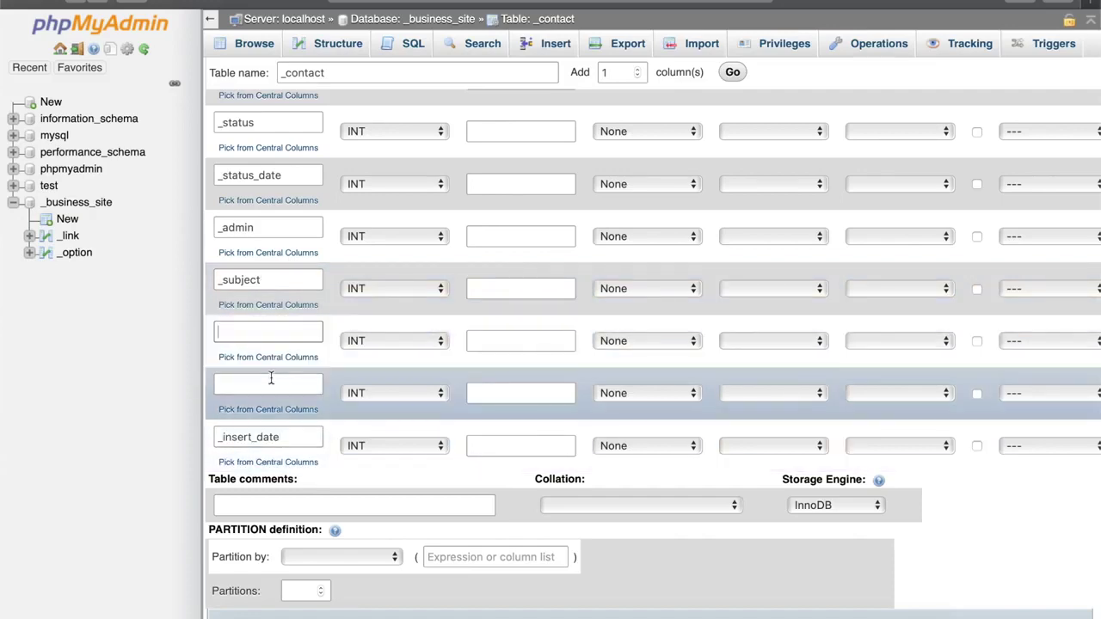
double_click(267, 278)
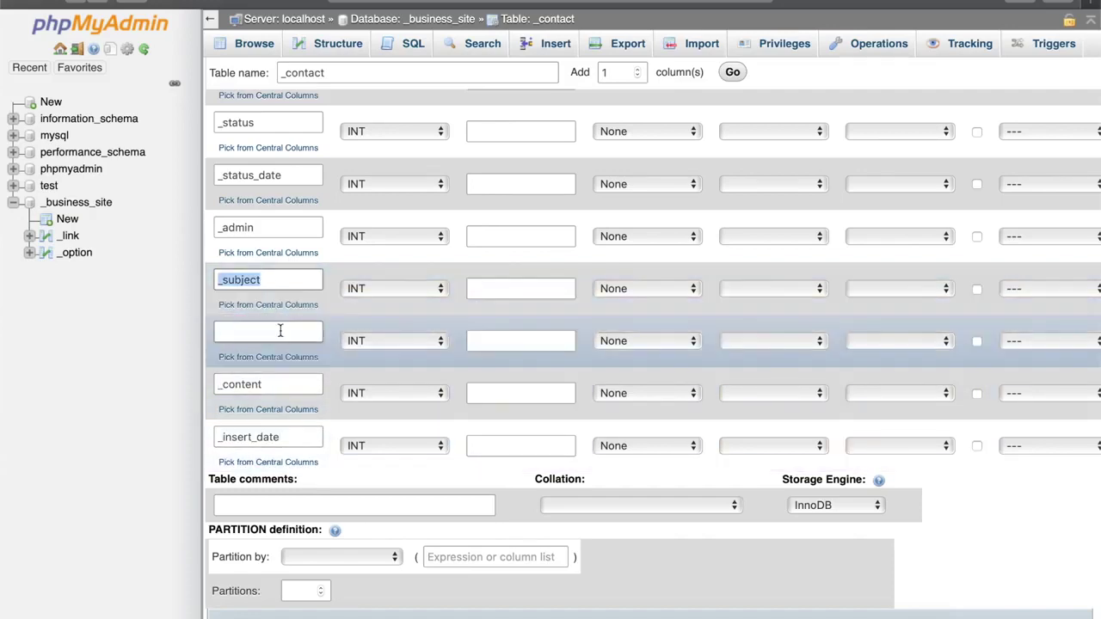
key(super+x)
click(275, 329)
key(super+v)
Name the emptied fifth column of the _contact table _language
click(277, 279)
double_click(274, 228)
click(269, 278)
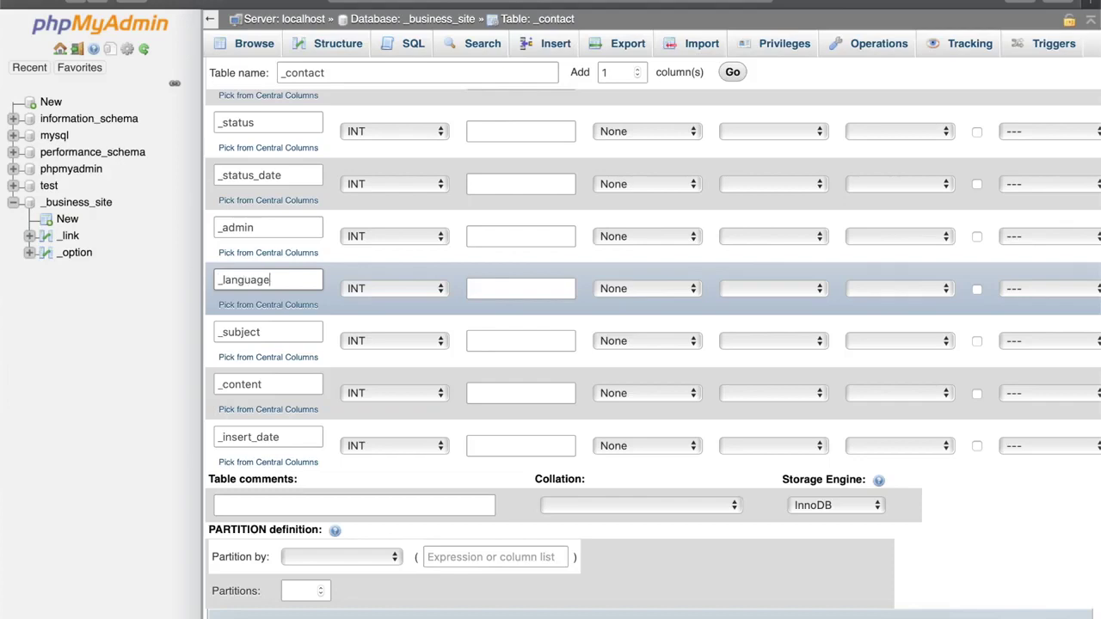
scroll(295, 326, down, 2)
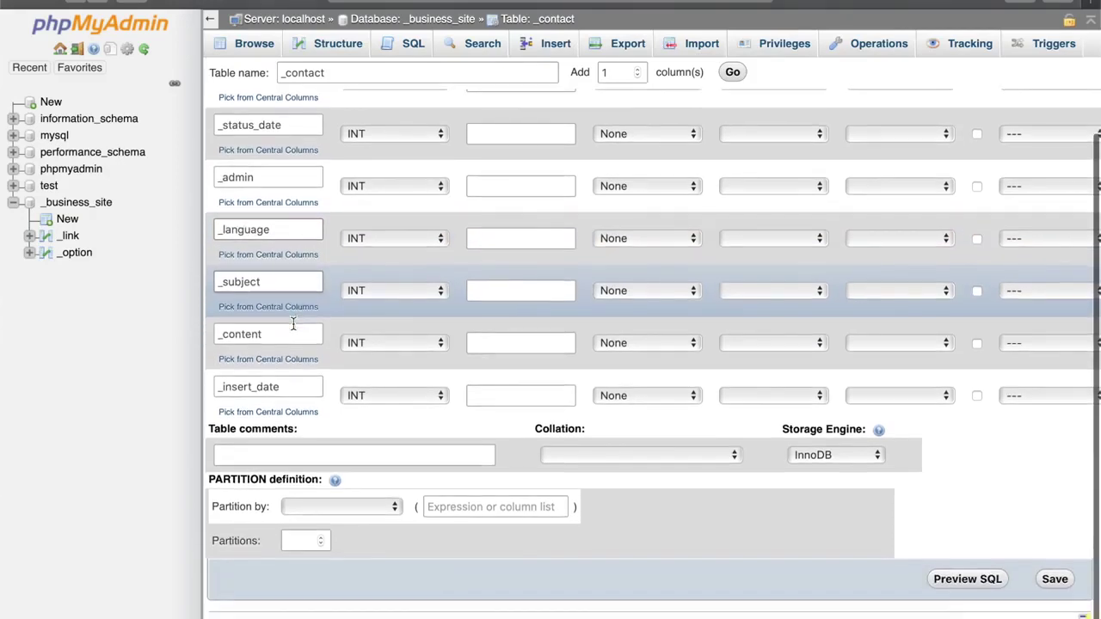
scroll(313, 394, up, 2)
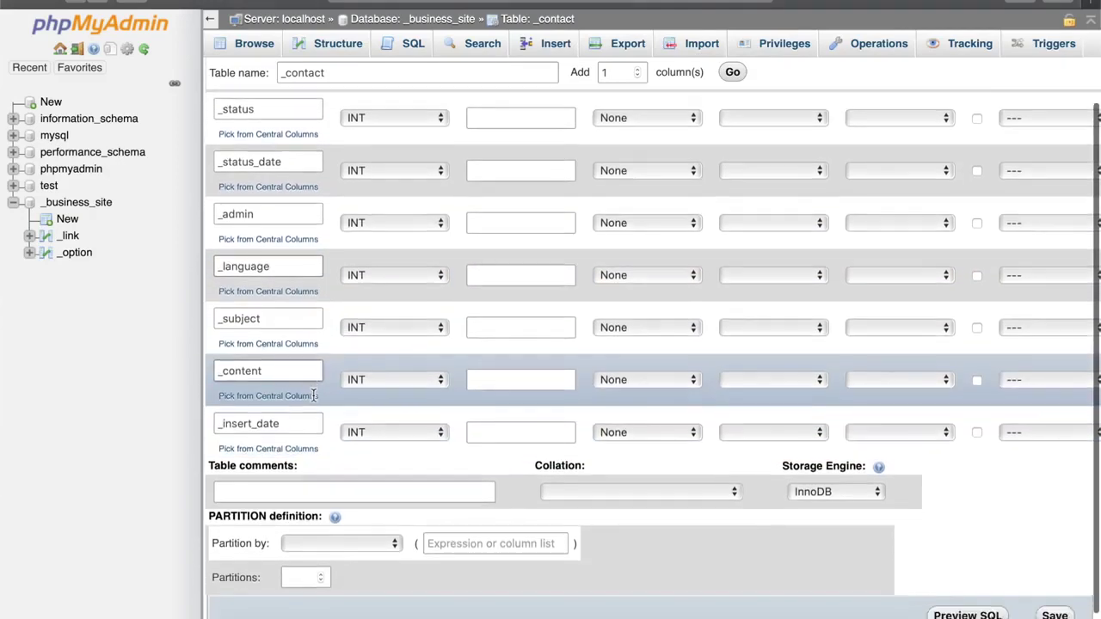
scroll(313, 394, down, 2)
Add 1 more column to the _contact table and name it _update_date
scroll(464, 141, up, 4)
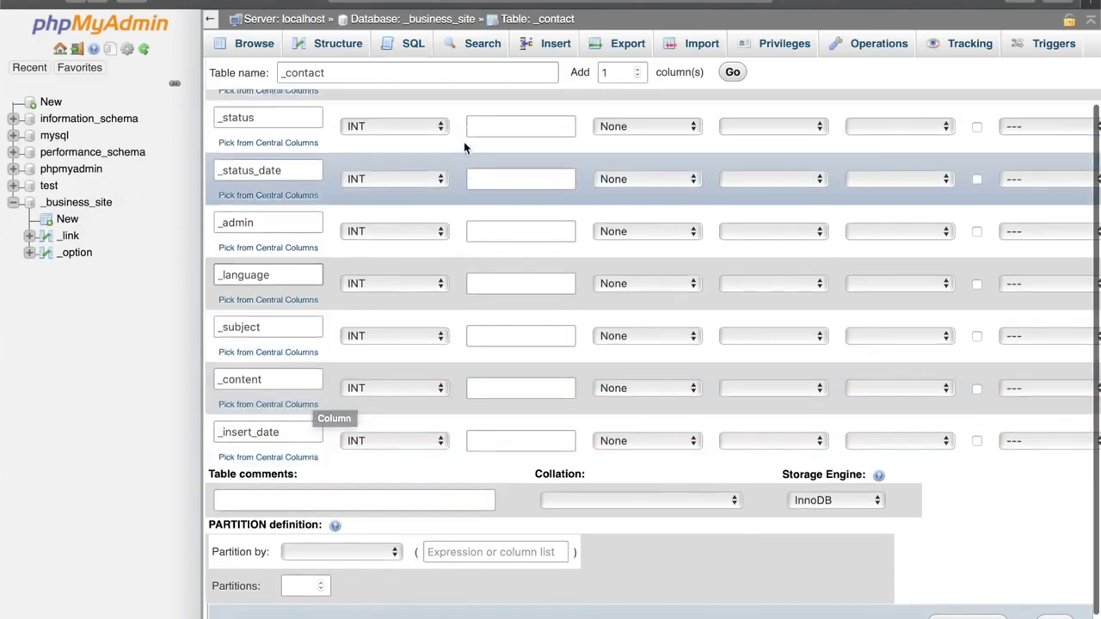
click(732, 72)
scroll(378, 331, down, 5)
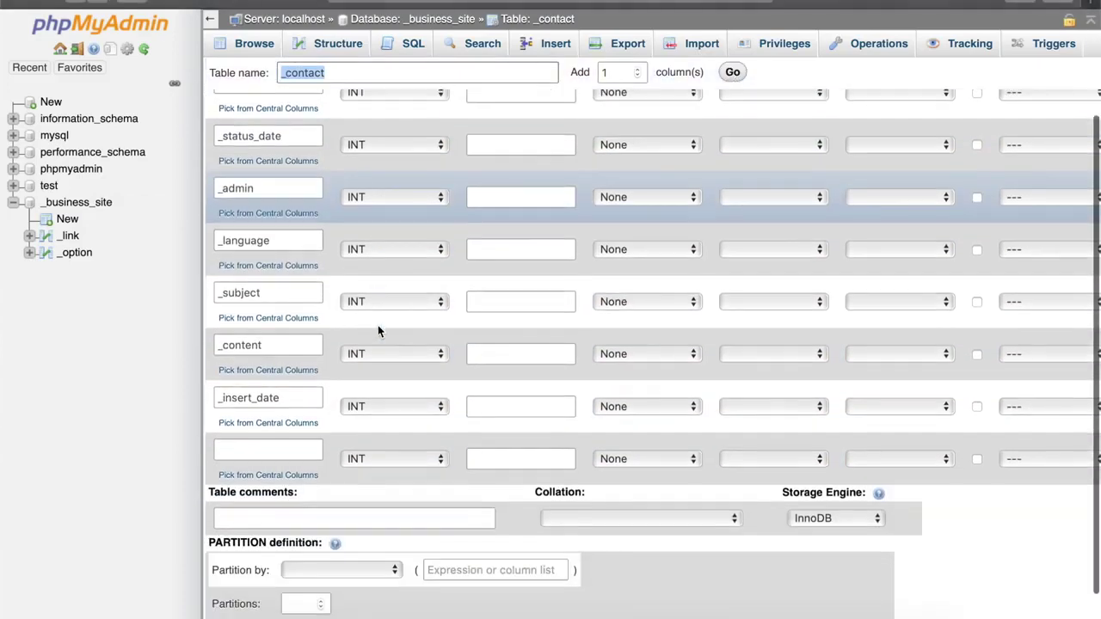
click(300, 400)
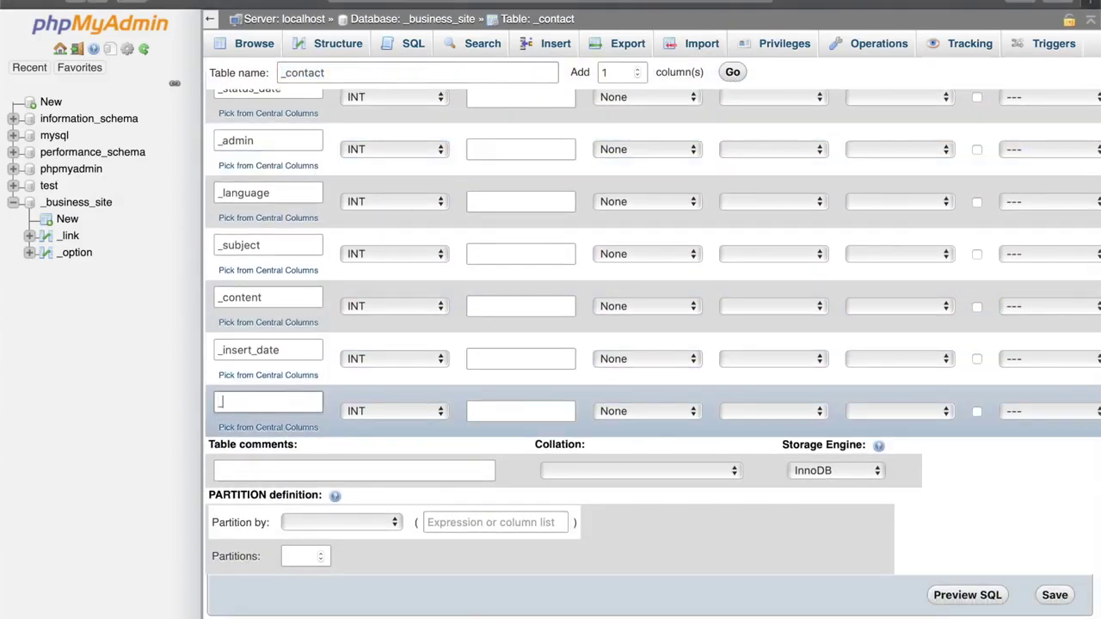
text(_update_date)
scroll(292, 398, up, 2)
scroll(293, 398, down, 1)
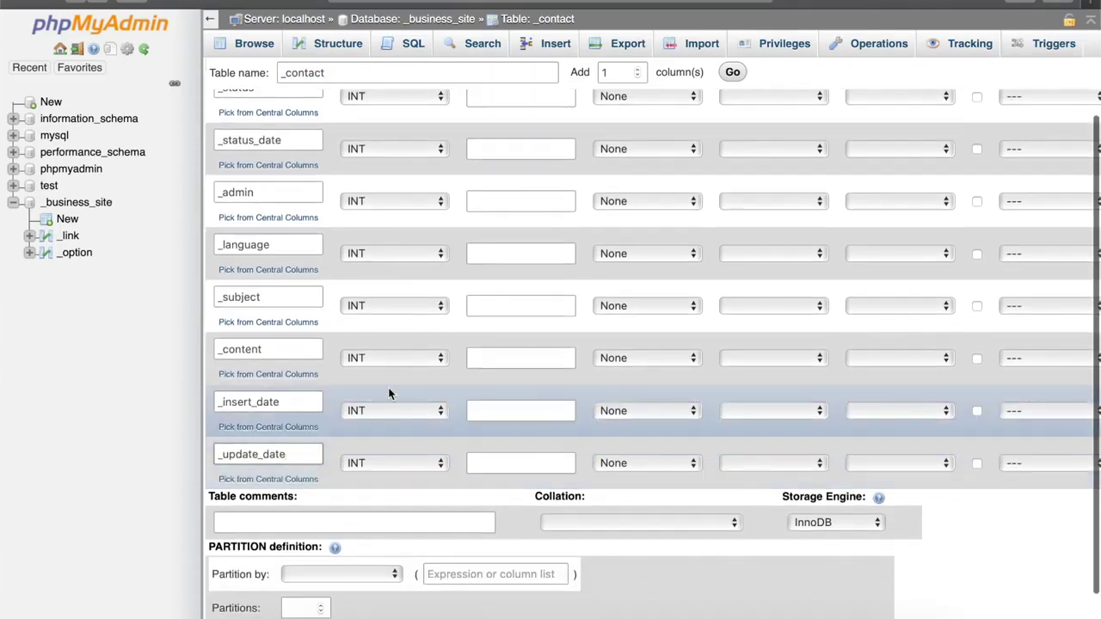
scroll(391, 317, down, 1)
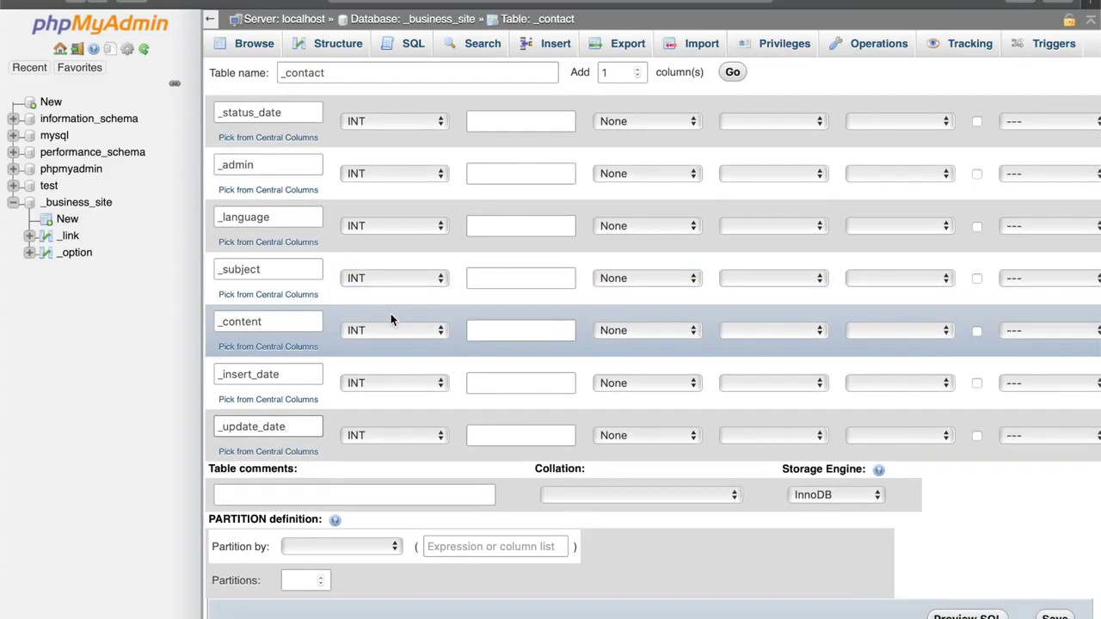
Enable auto-increment on the _id column and accept its PRIMARY index
scroll(390, 319, up, 3)
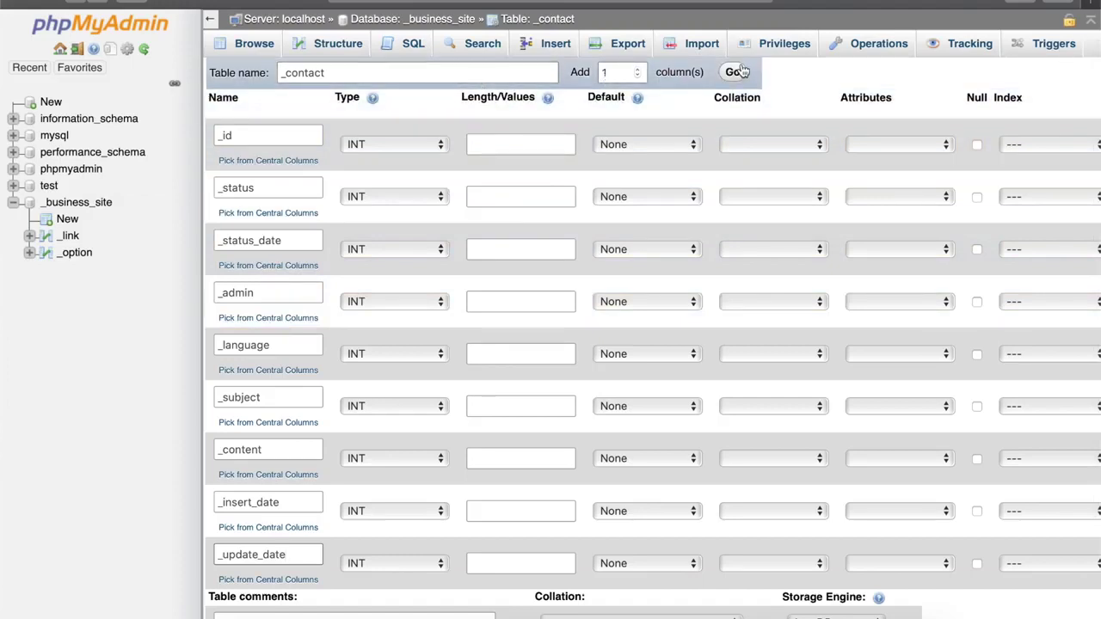
scroll(719, 232, down, 3)
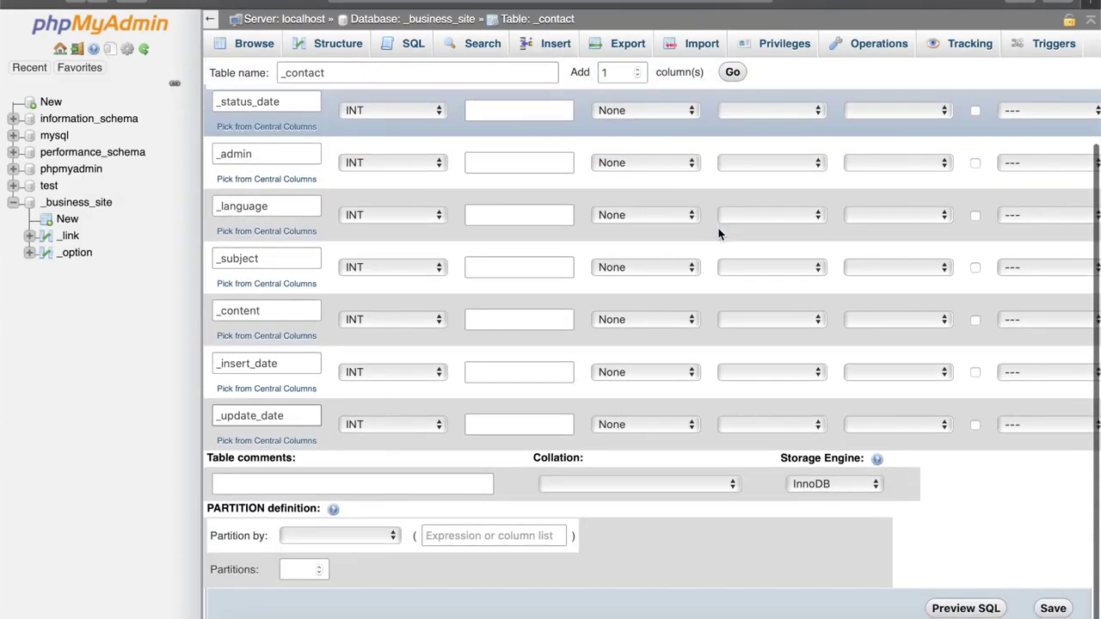
scroll(718, 228, up, 3)
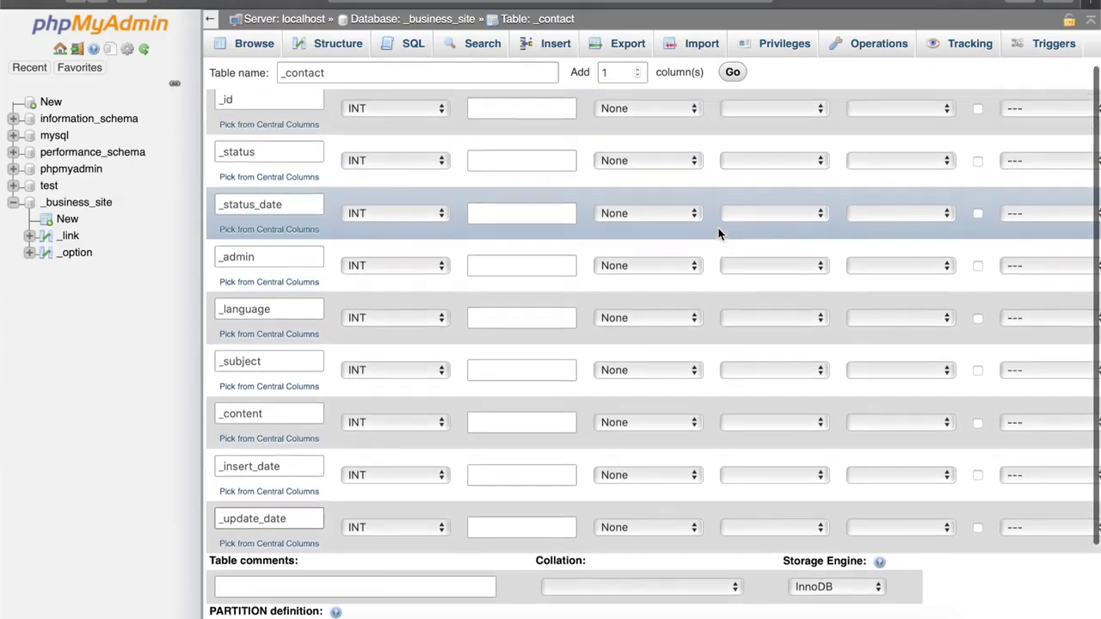
scroll(718, 228, up, 2)
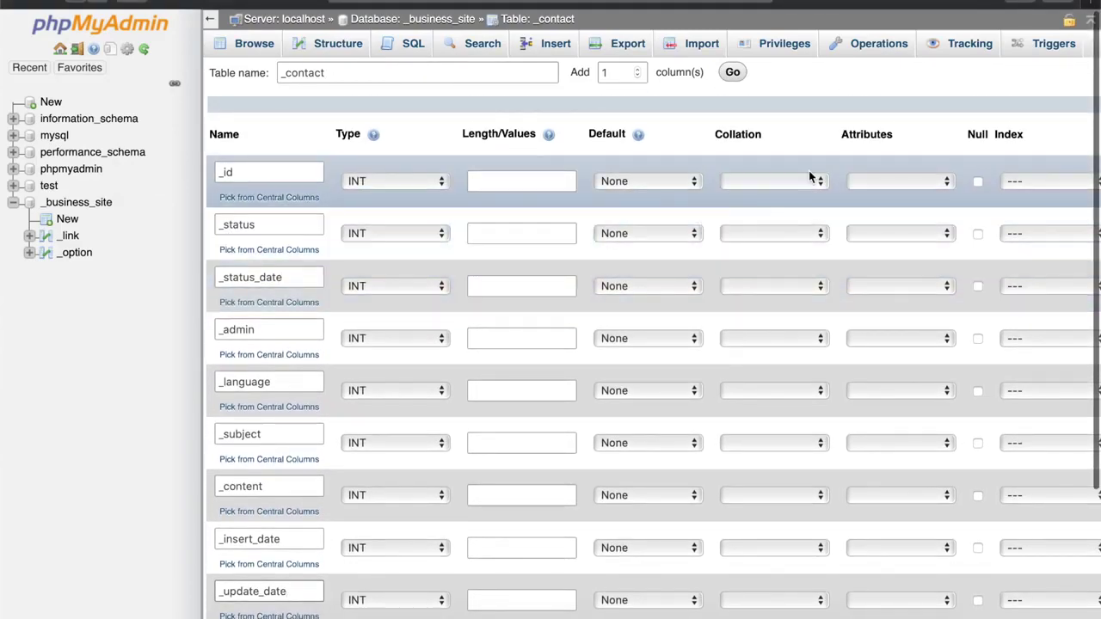
scroll(930, 176, right, 3)
click(946, 181)
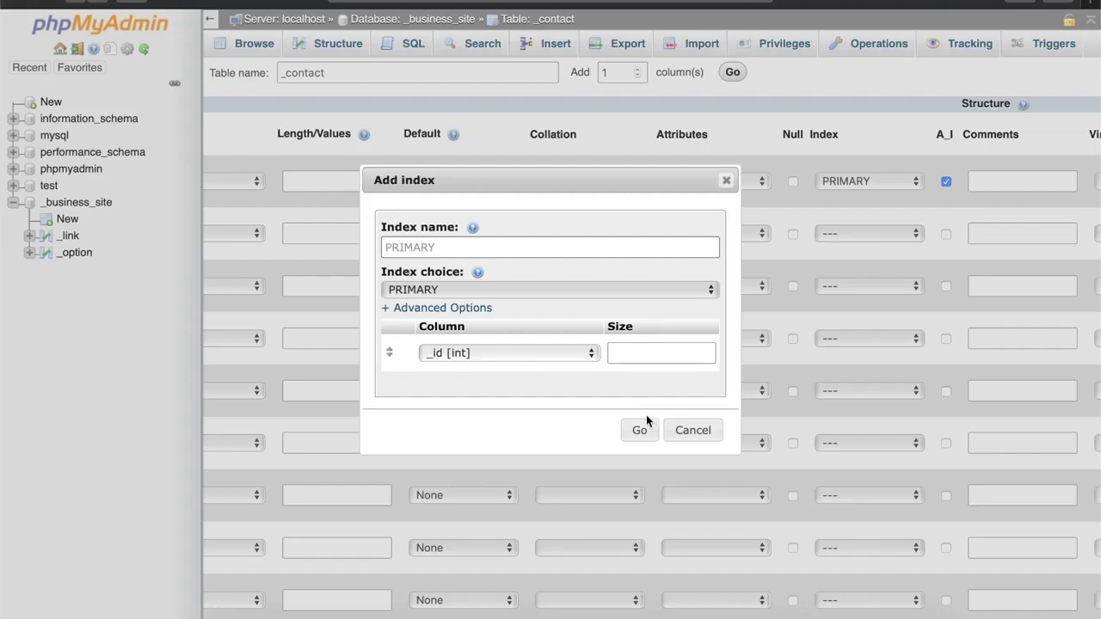
click(640, 429)
scroll(532, 398, left, 4)
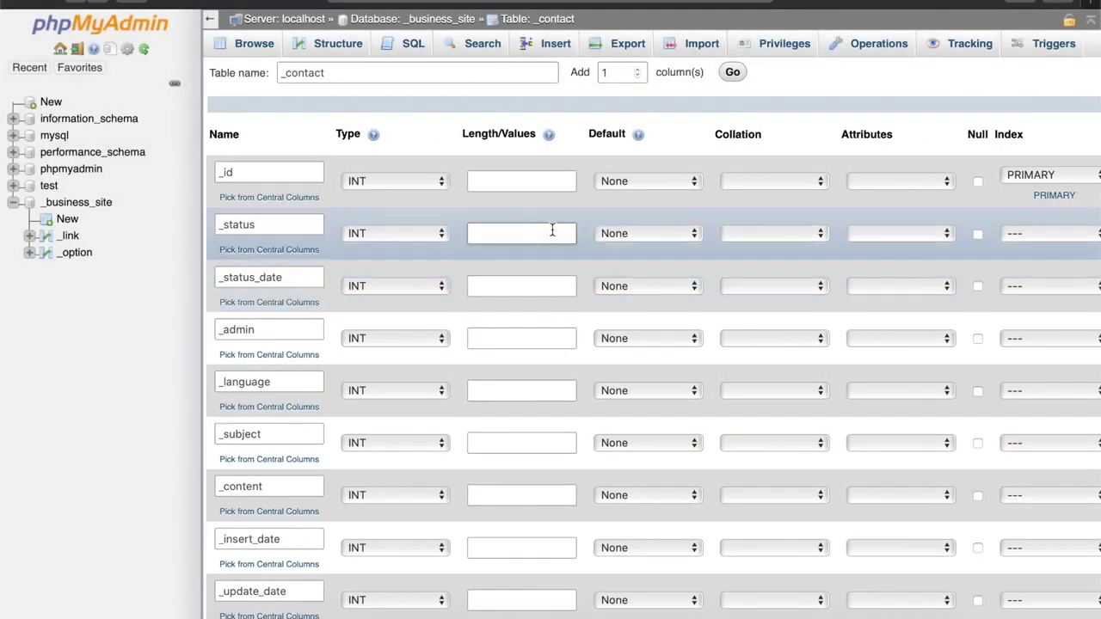
Set the _status column to VARCHAR with length 255 and default NULL
click(433, 236)
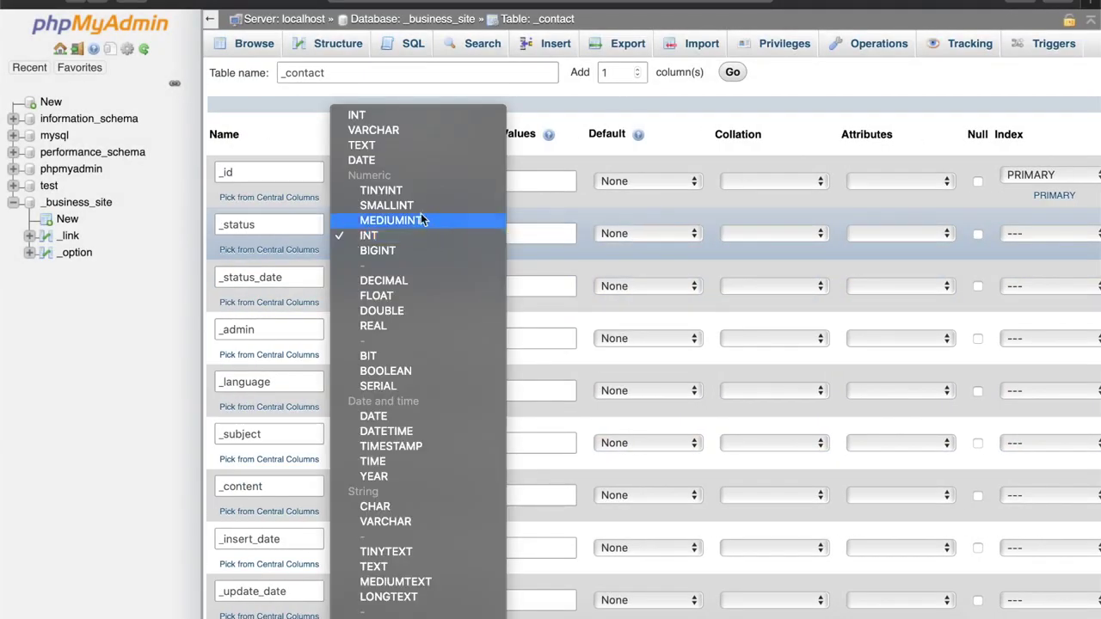
click(413, 130)
click(525, 233)
text(255)
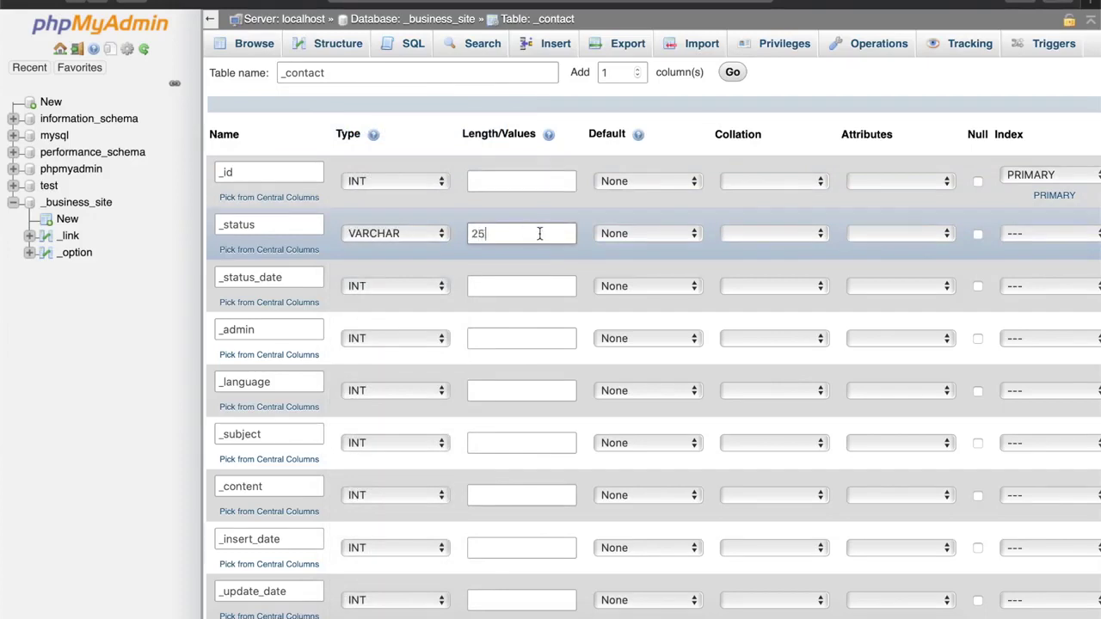
click(636, 239)
click(638, 263)
Set the _status_date column to DATETIME with default NULL
click(444, 295)
click(399, 284)
key(d)
key(d)
key(d)
key(d)
key(d)
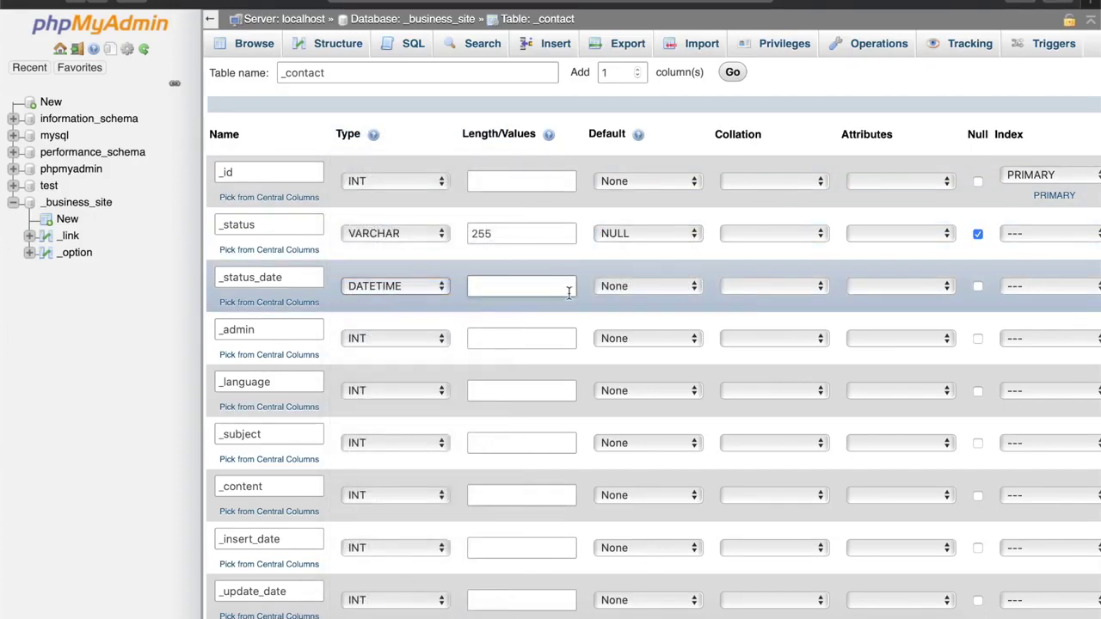
click(637, 285)
click(624, 321)
Set the _admin column to VARCHAR with length 255 and default NULL
click(384, 338)
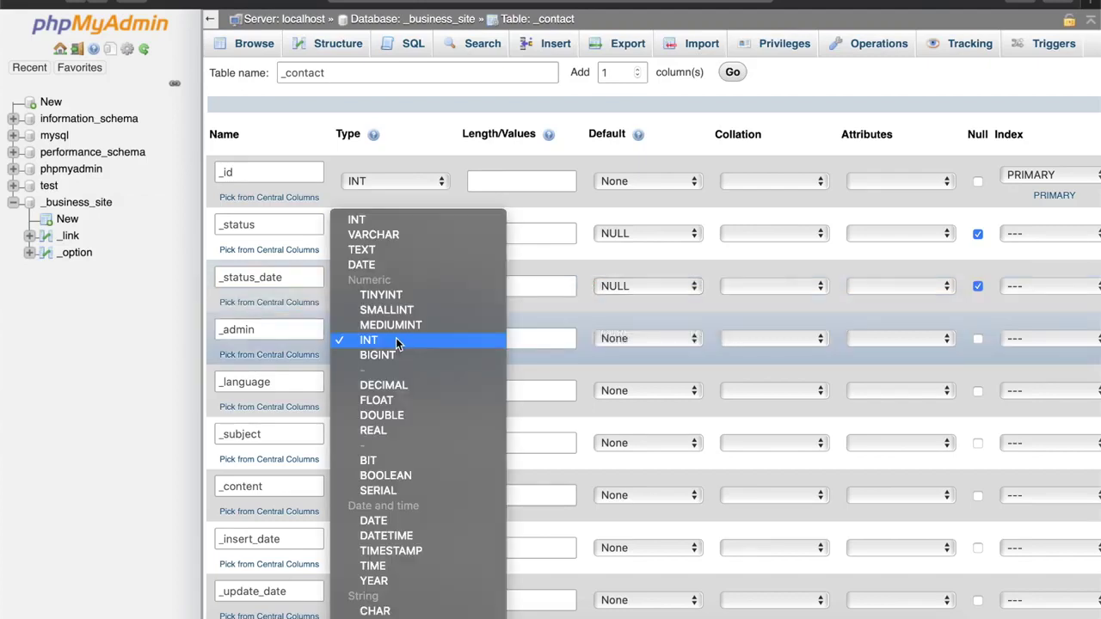
click(393, 234)
click(491, 336)
text(255)
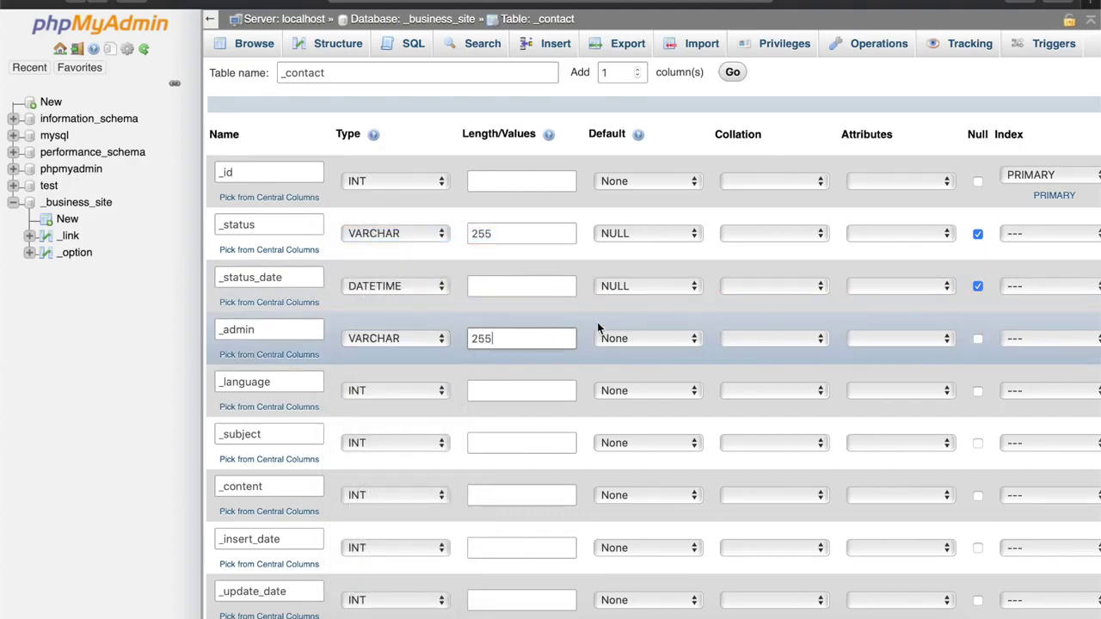
click(632, 338)
click(621, 368)
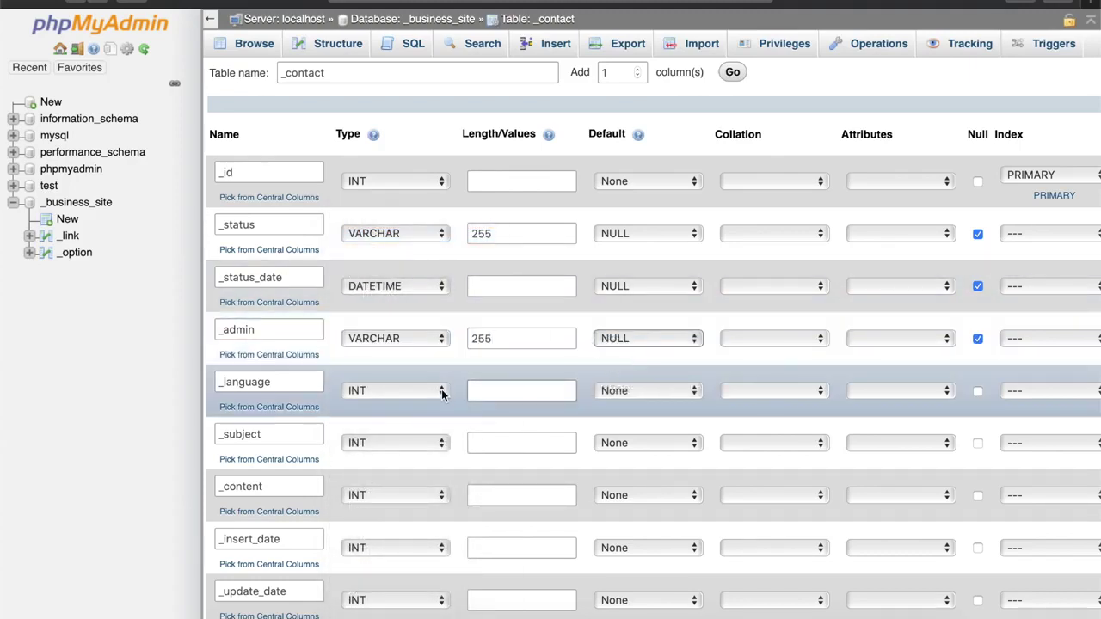
Set the _language column to VARCHAR with length 255 and default NULL
scroll(378, 407, down, 3)
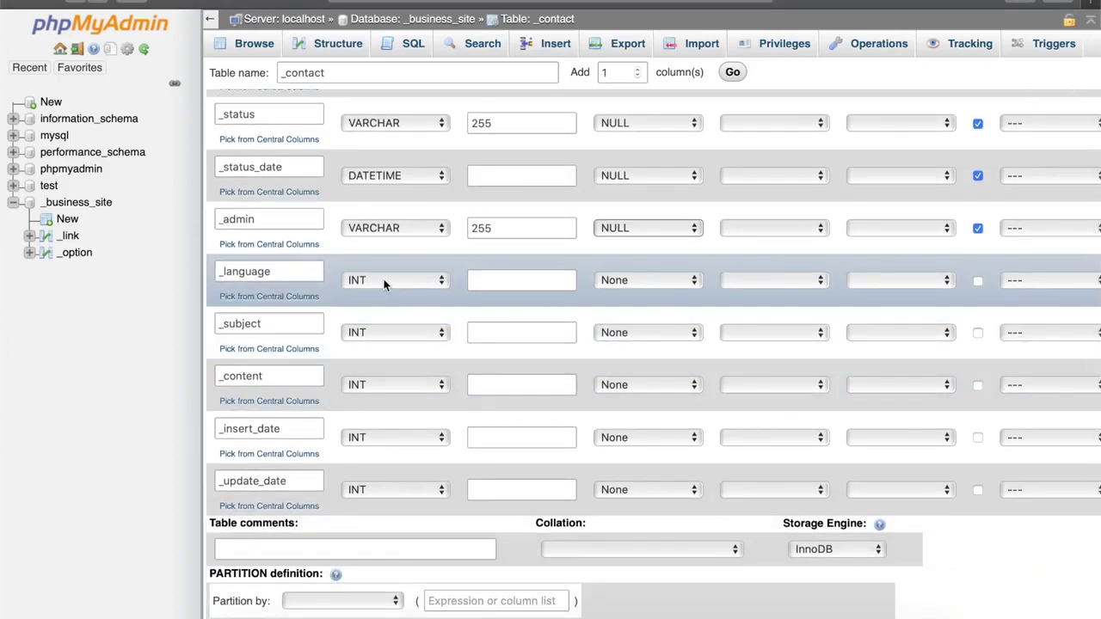
click(383, 284)
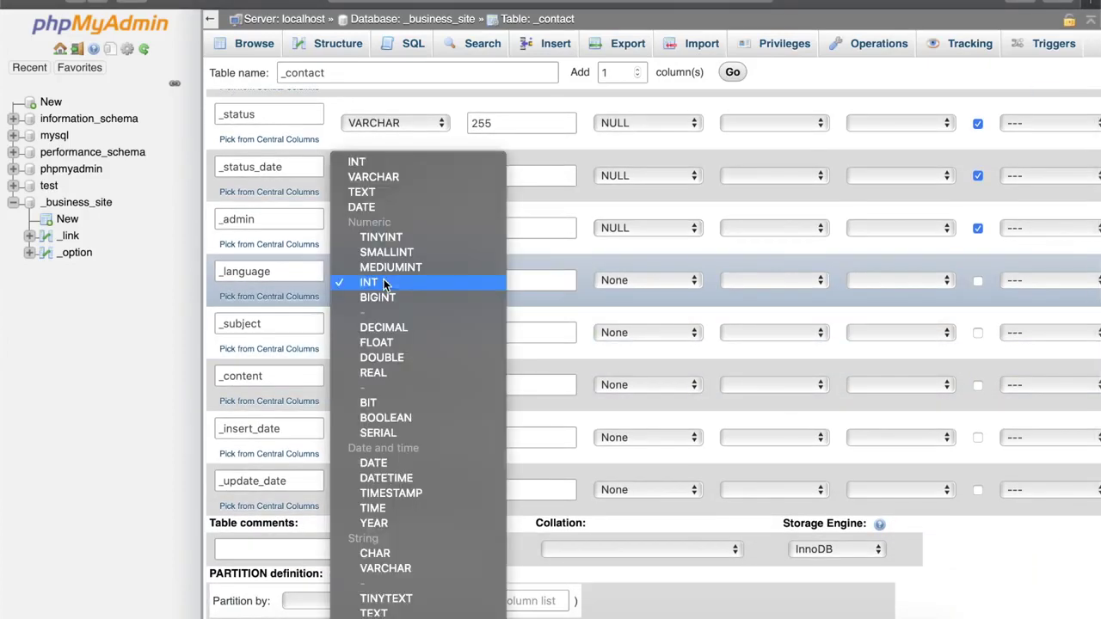
click(381, 177)
click(493, 284)
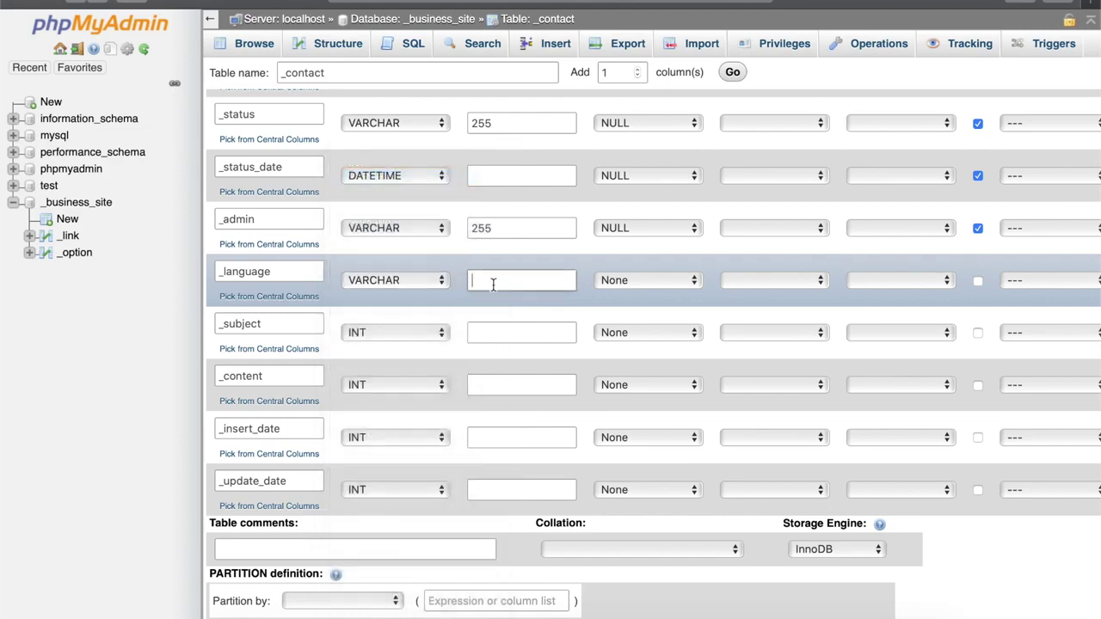
click(638, 284)
click(629, 313)
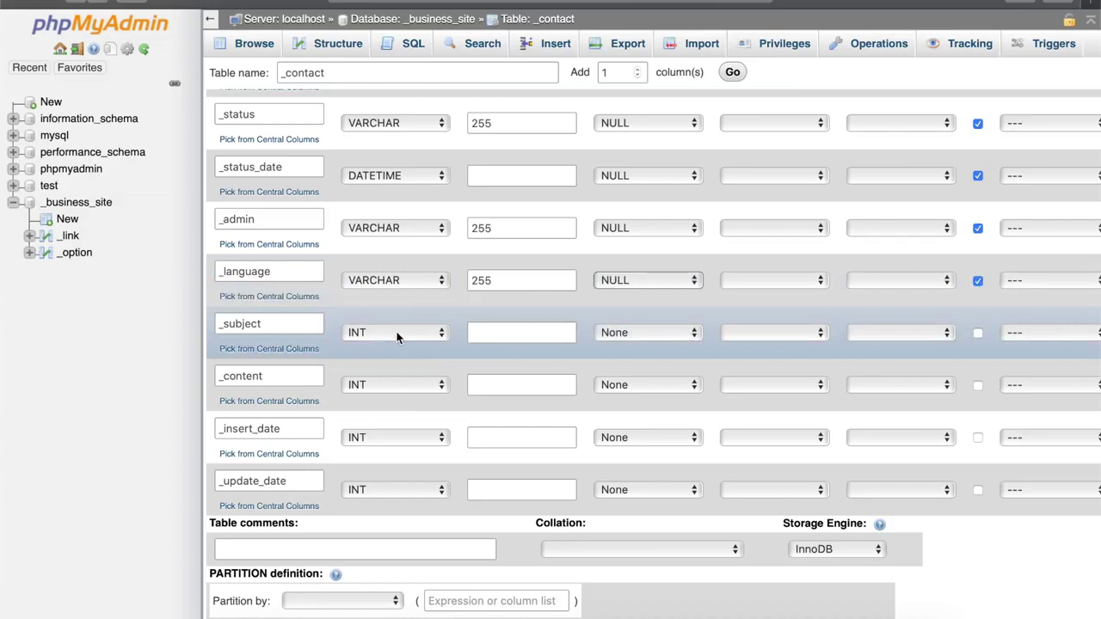
Set the _subject column to VARCHAR with length 255 and default NULL
click(398, 335)
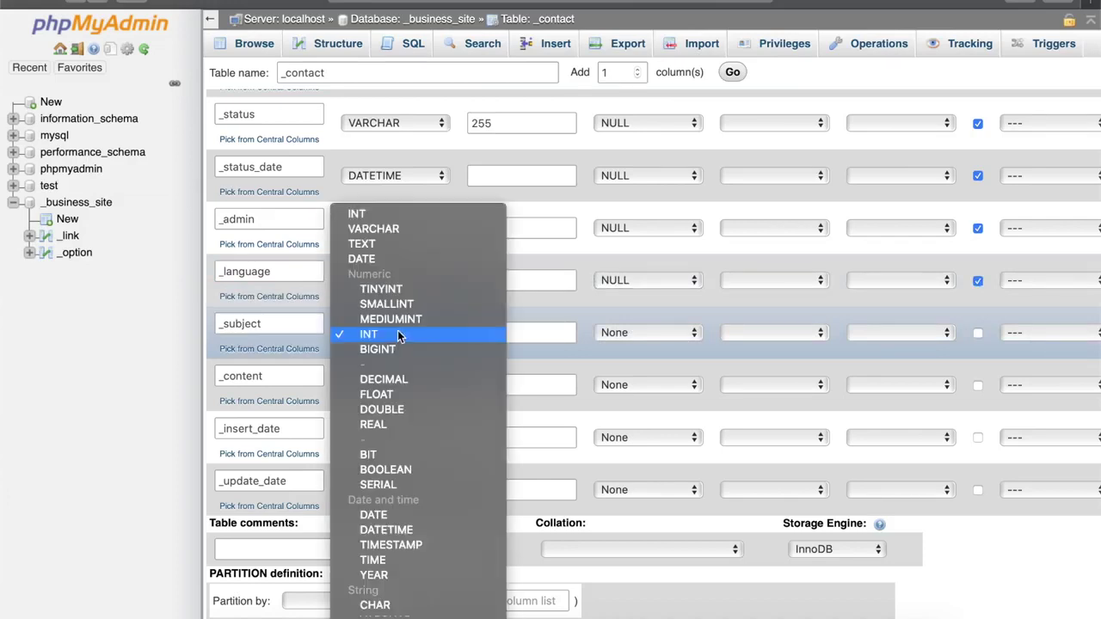
click(394, 230)
click(508, 333)
text(255)
click(619, 334)
click(621, 364)
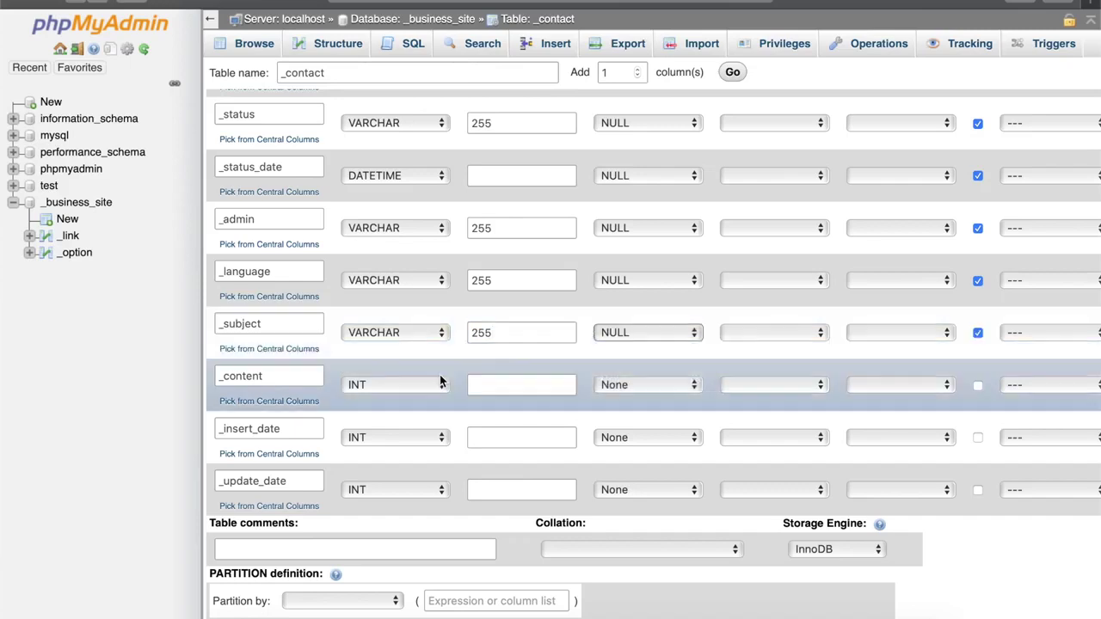
Set the _content column to LONGTEXT with default NULL, and switch its type to TEXT
click(409, 381)
click(410, 382)
key(l)
key(Tab)
click(611, 386)
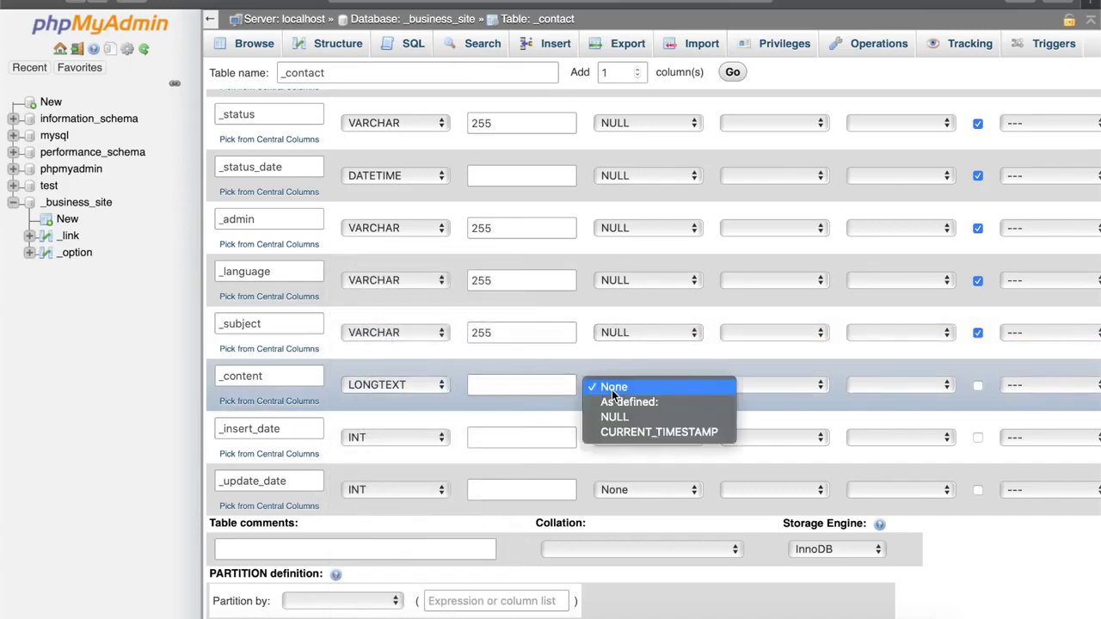
click(612, 417)
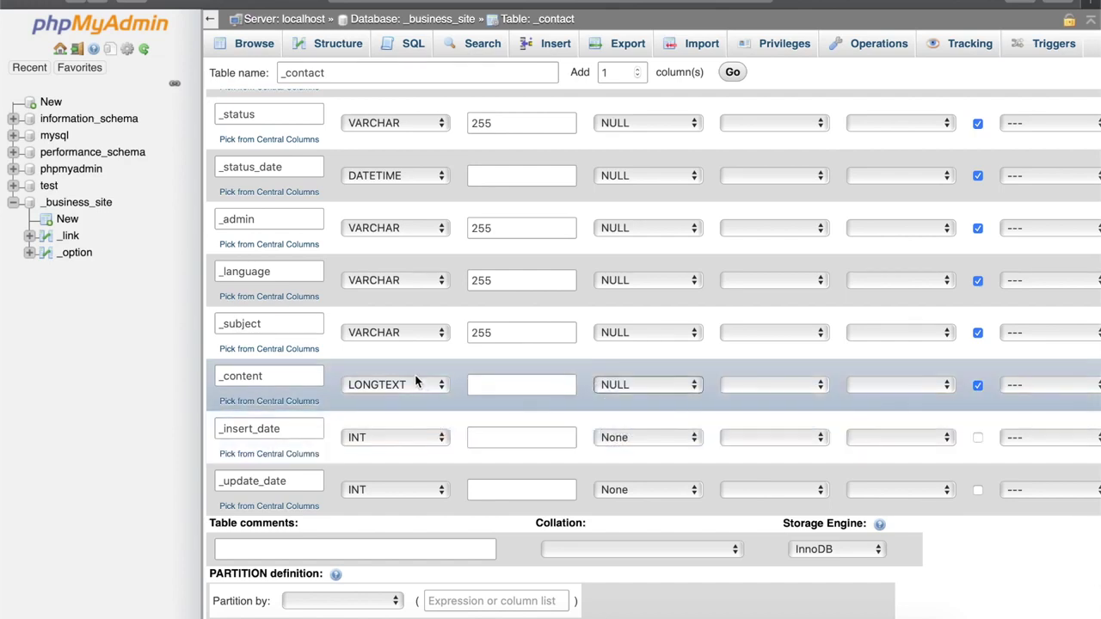
click(413, 384)
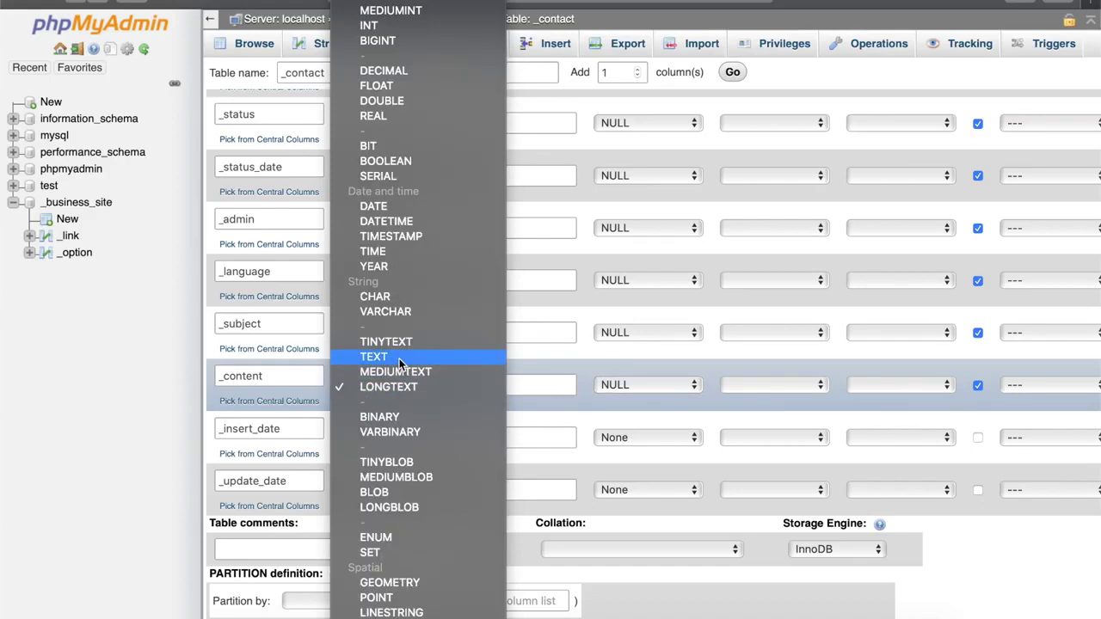
click(399, 358)
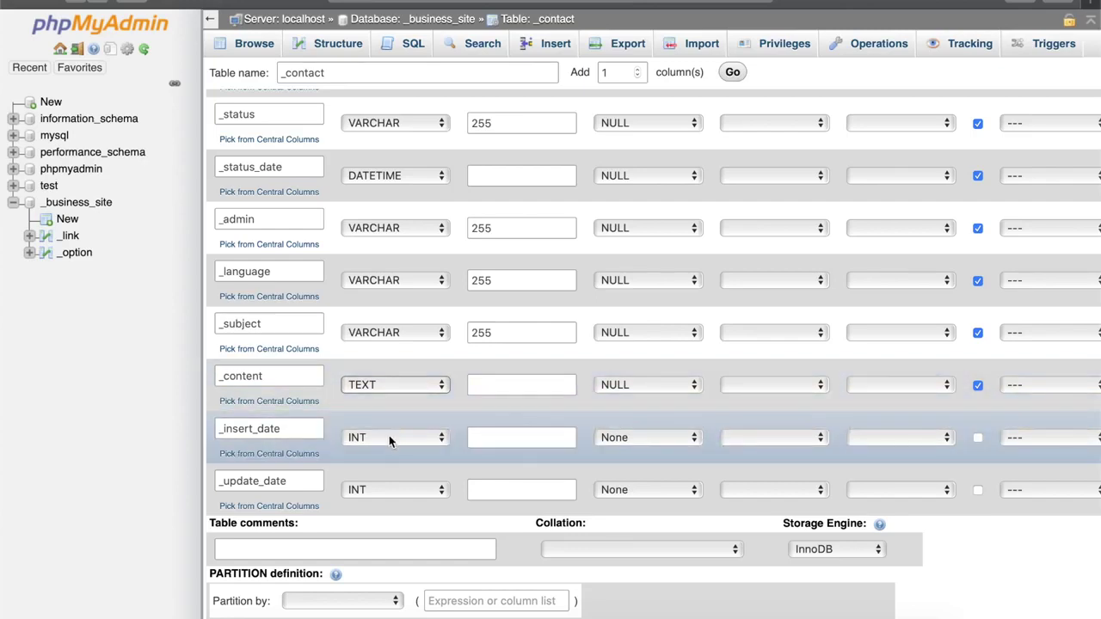
Set the _insert_date column to DATETIME with default CURRENT_TIMESTAMP
click(388, 439)
click(388, 442)
text(datetime)
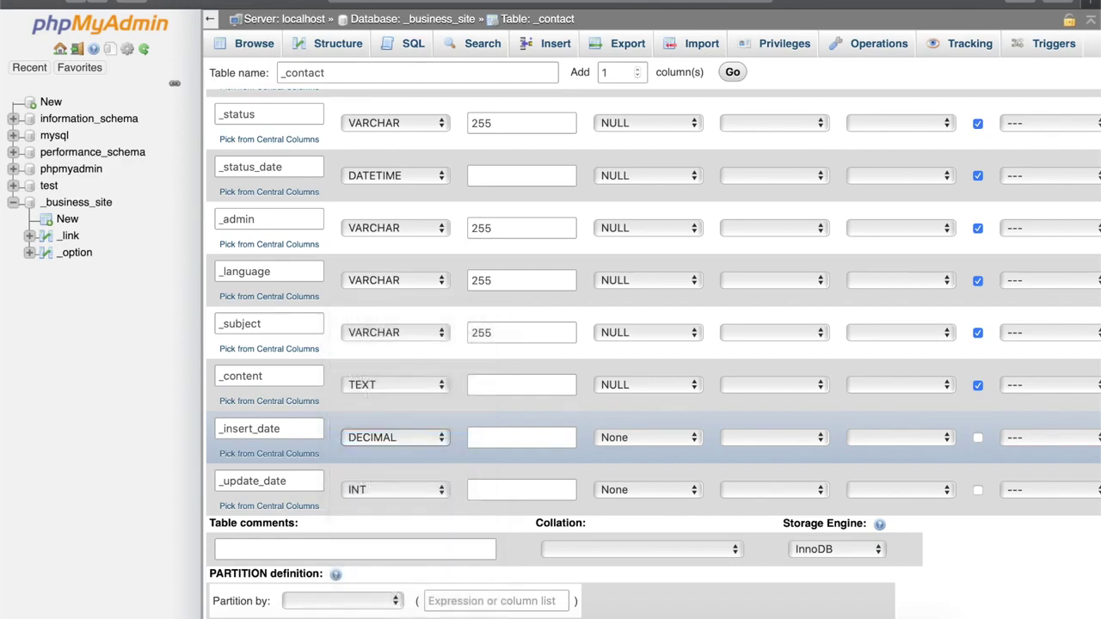
click(638, 443)
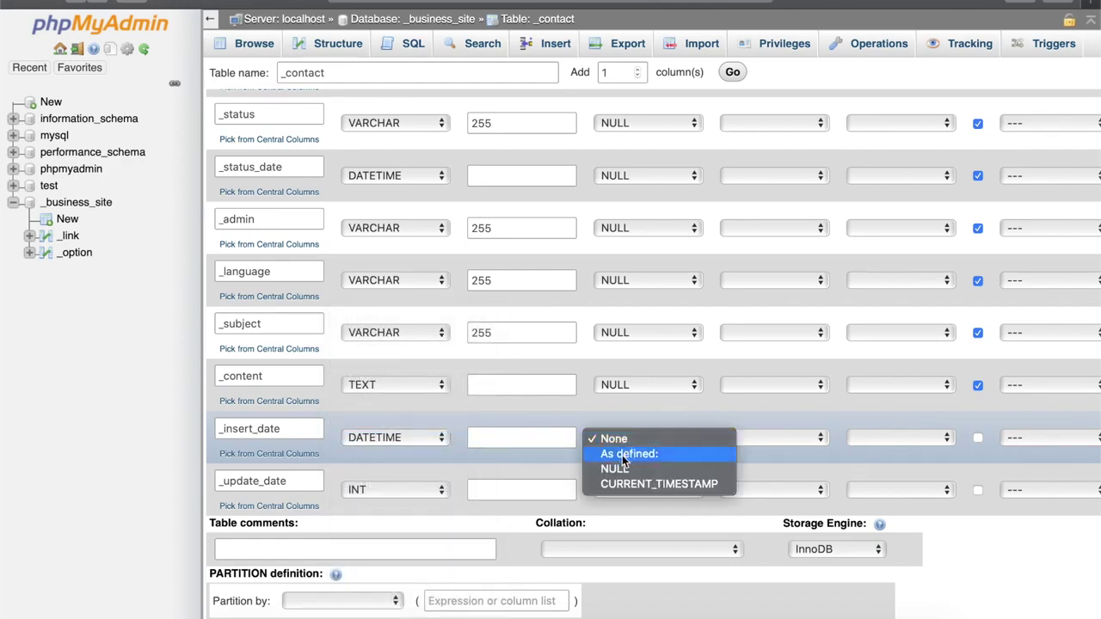
click(618, 481)
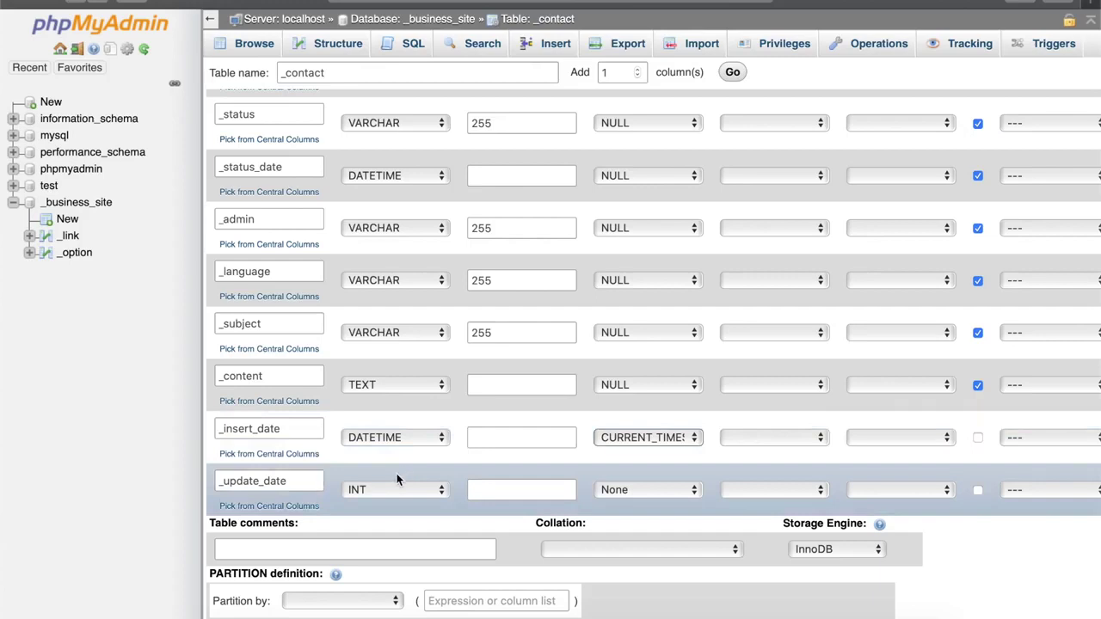
Set the _update_date column to DATETIME with default NULL and save the new _contact table
click(388, 490)
key(d)
key(d)
key(d)
key(d)
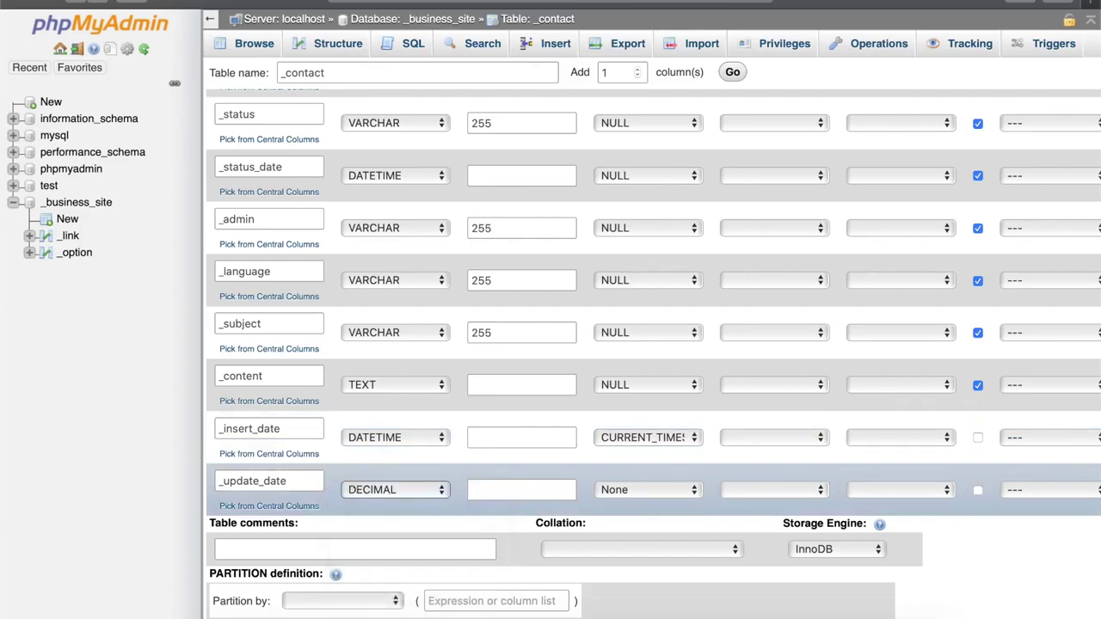
click(635, 491)
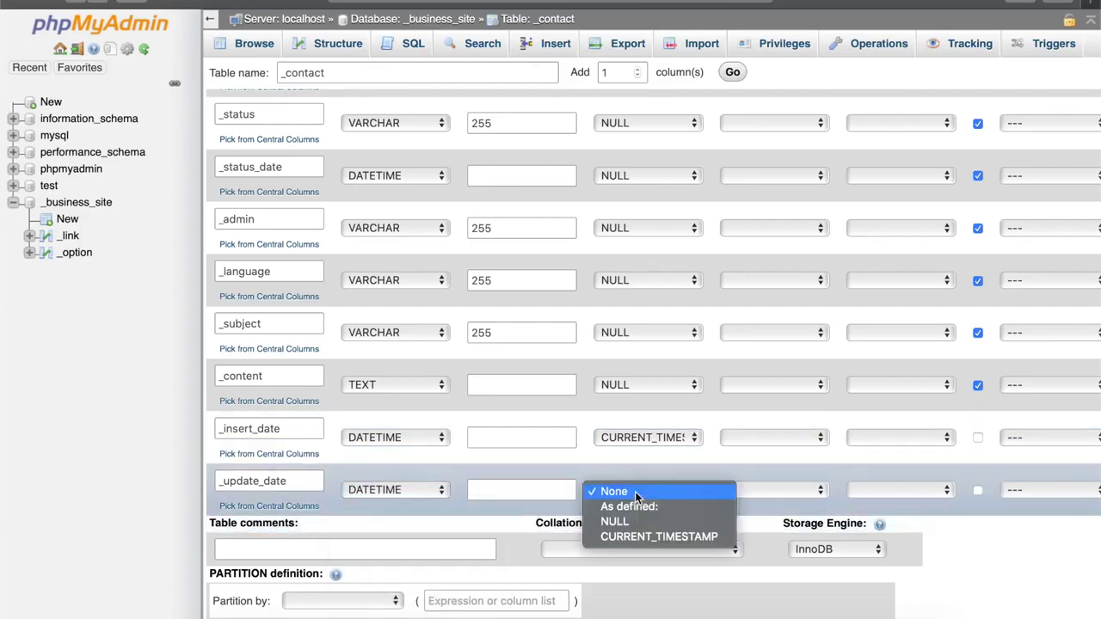
click(630, 520)
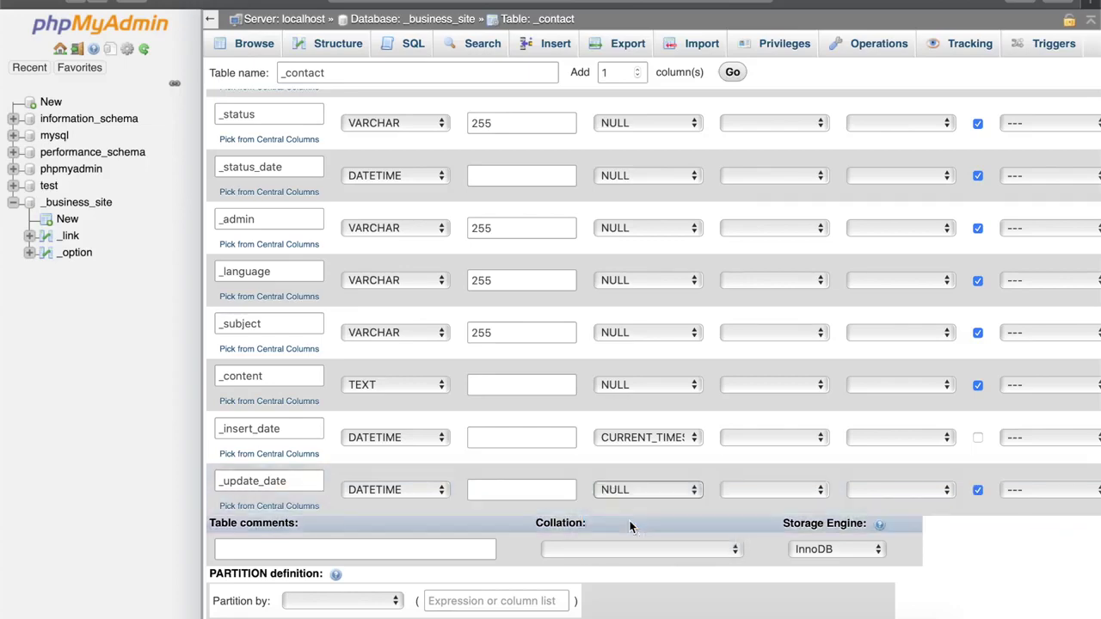
scroll(647, 475, down, 3)
click(1055, 583)
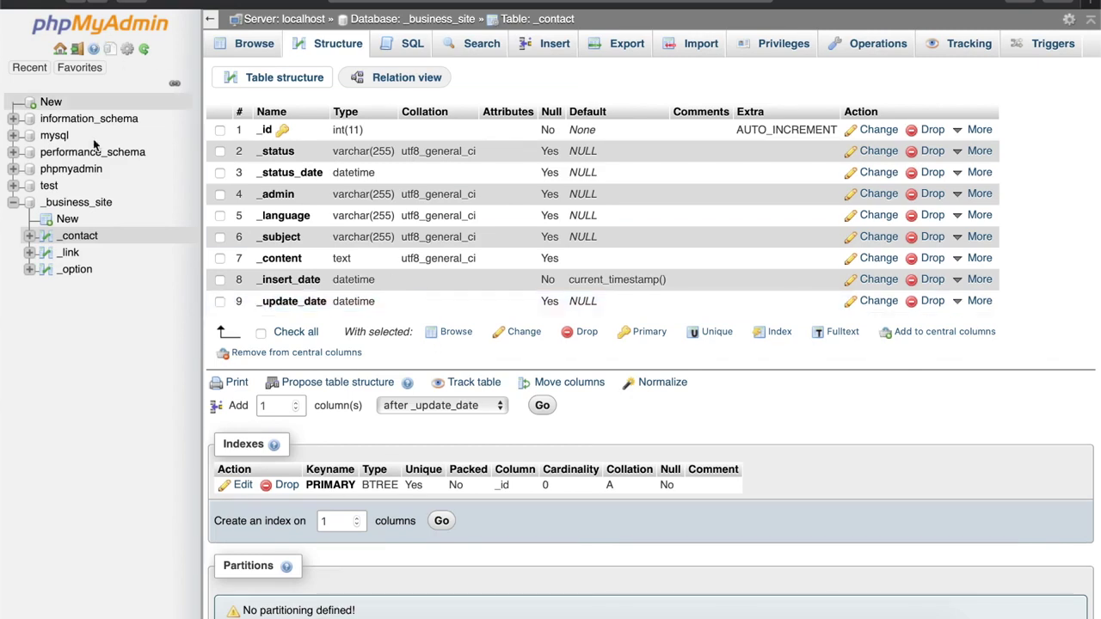
Browse the _contact, _link and _option tables in turn to review the columns defined in each
click(69, 254)
click(78, 270)
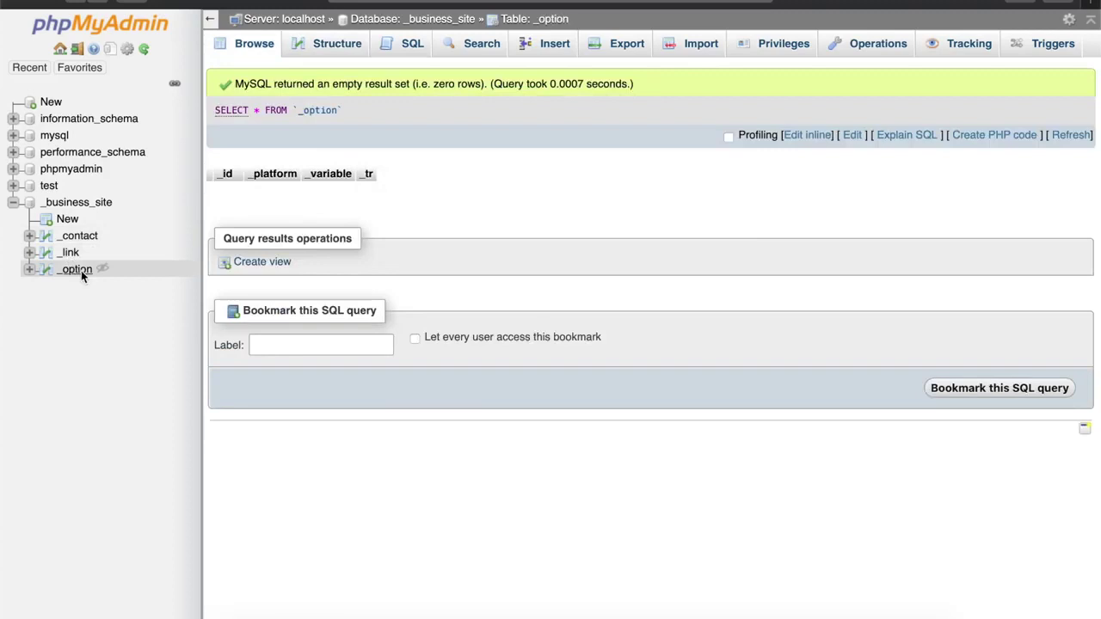
click(74, 238)
click(71, 252)
click(74, 269)
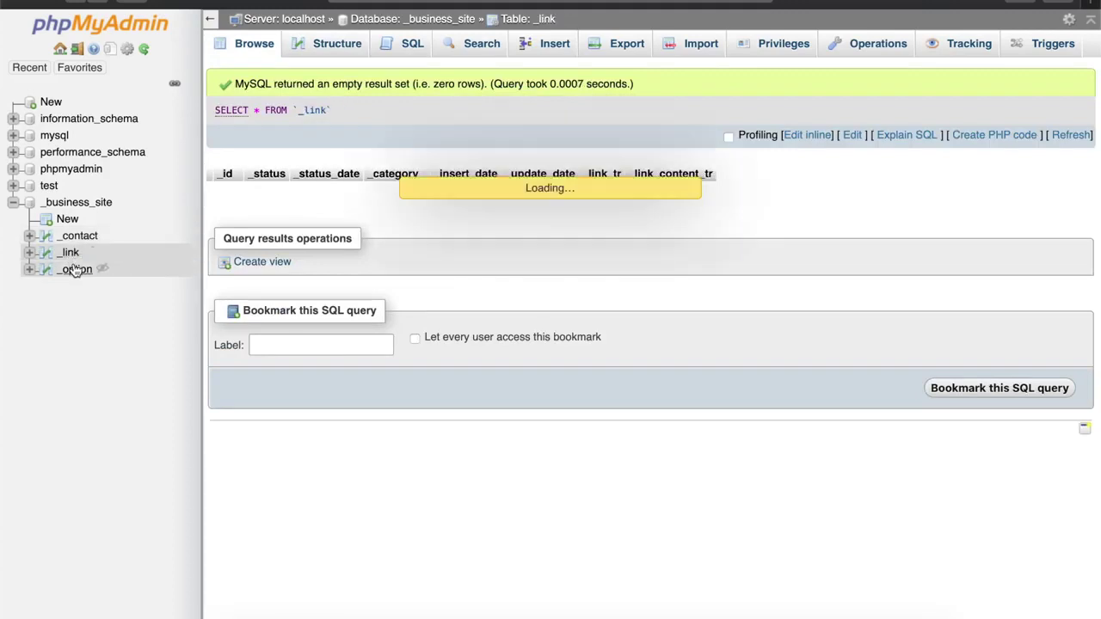
click(74, 239)
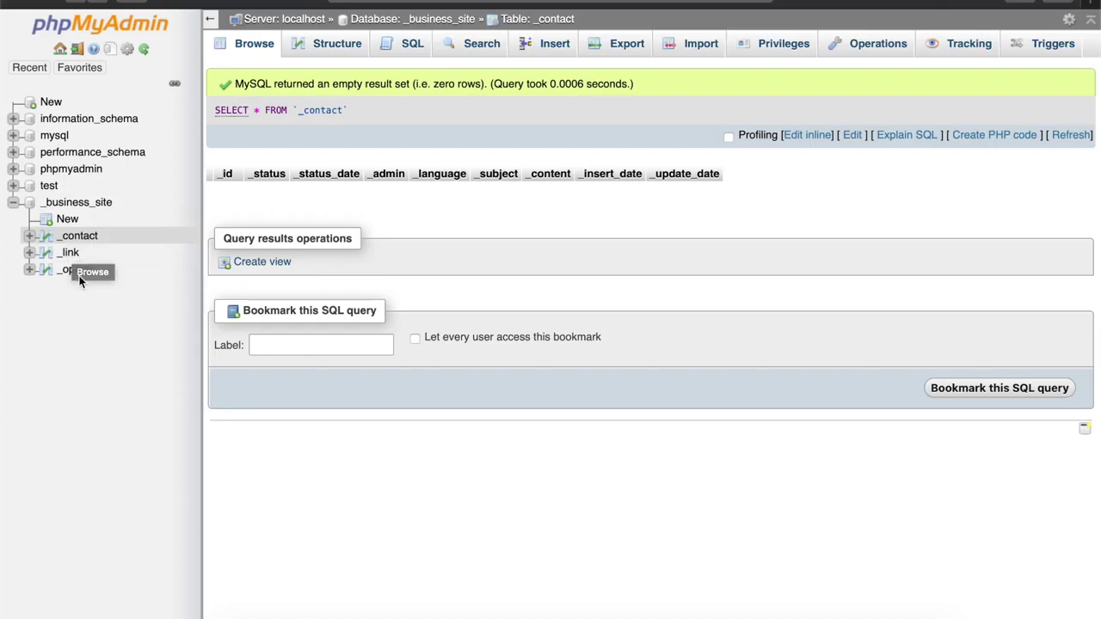
click(77, 273)
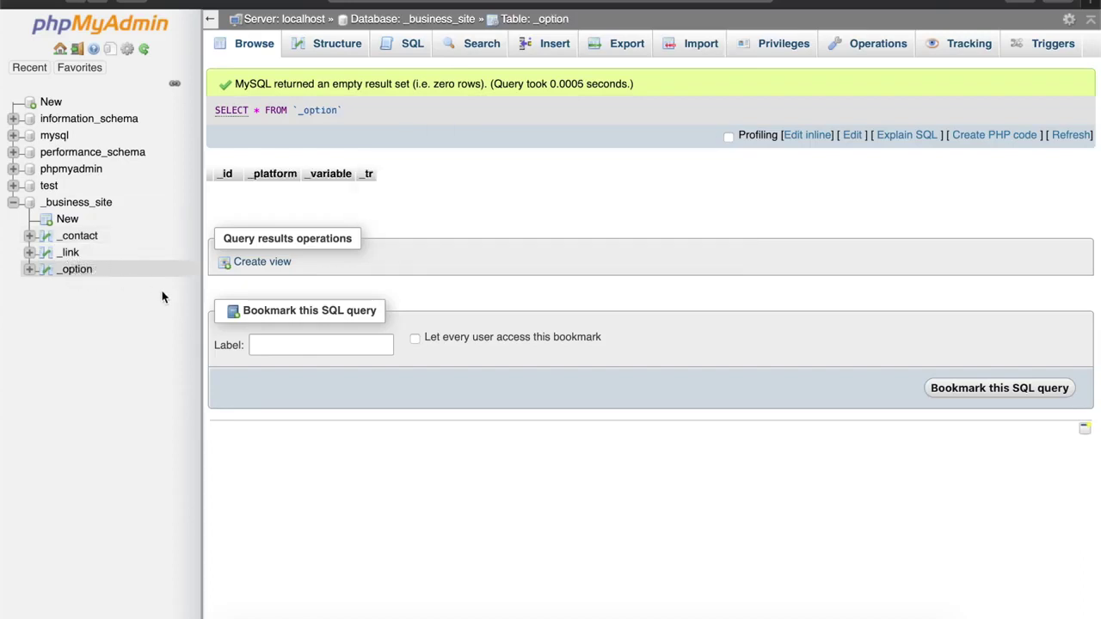
click(71, 252)
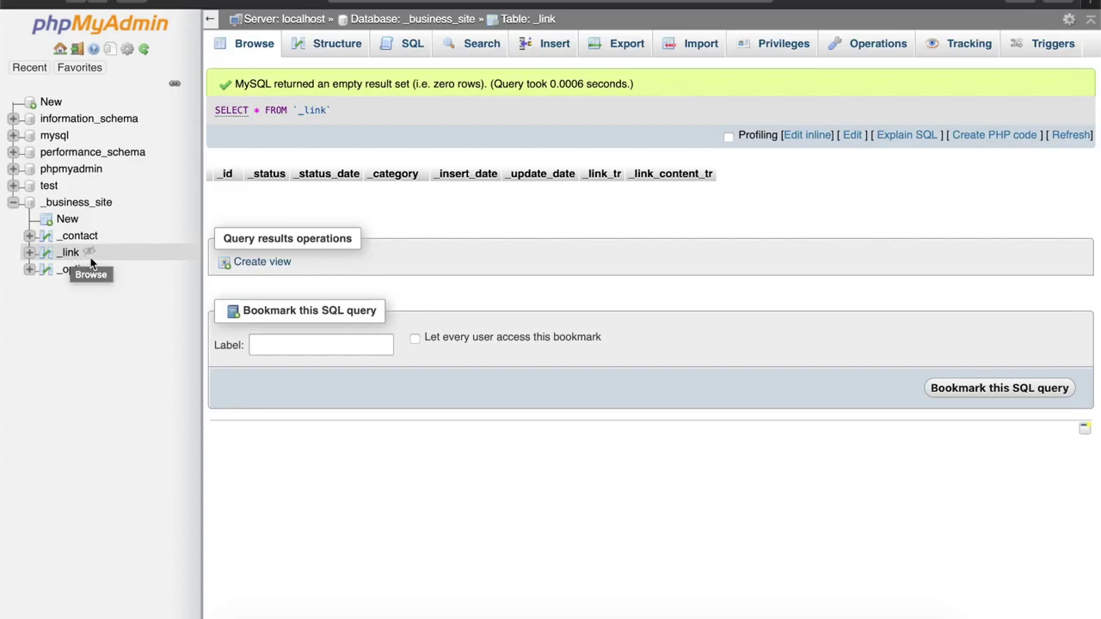
click(79, 237)
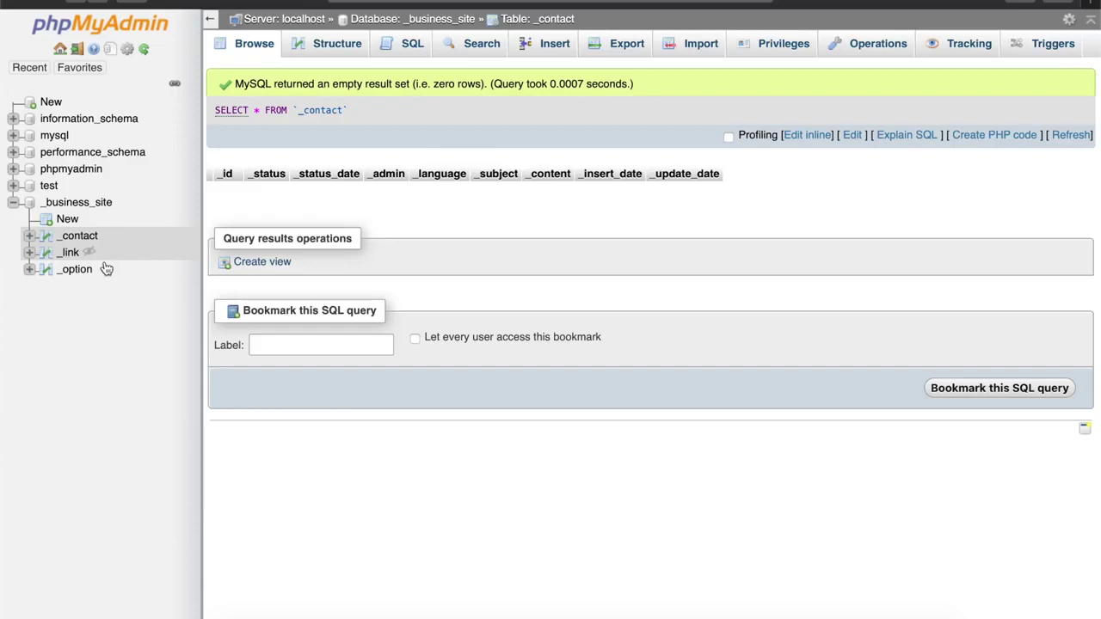
click(86, 270)
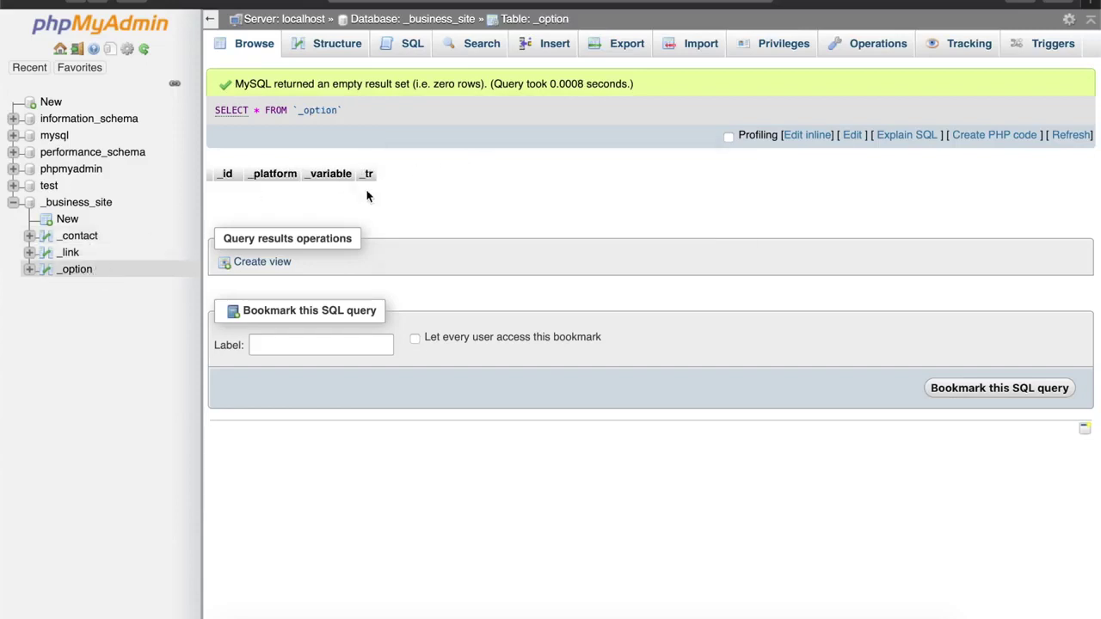
Rename the _link_content_tr column of the _link table as _content_tr and save the change
click(86, 252)
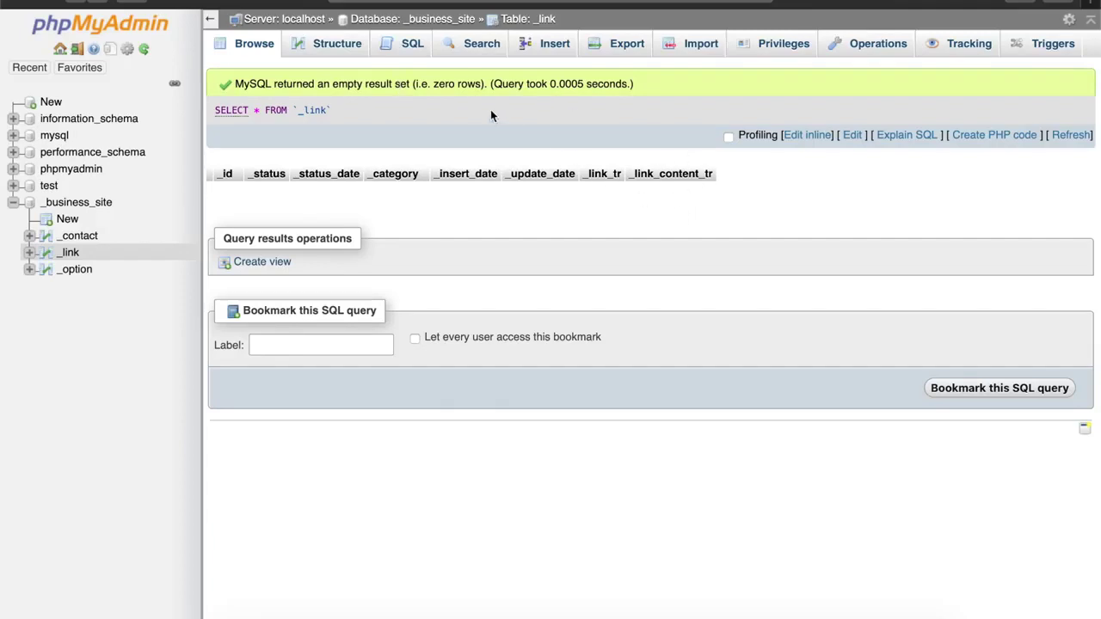
click(311, 50)
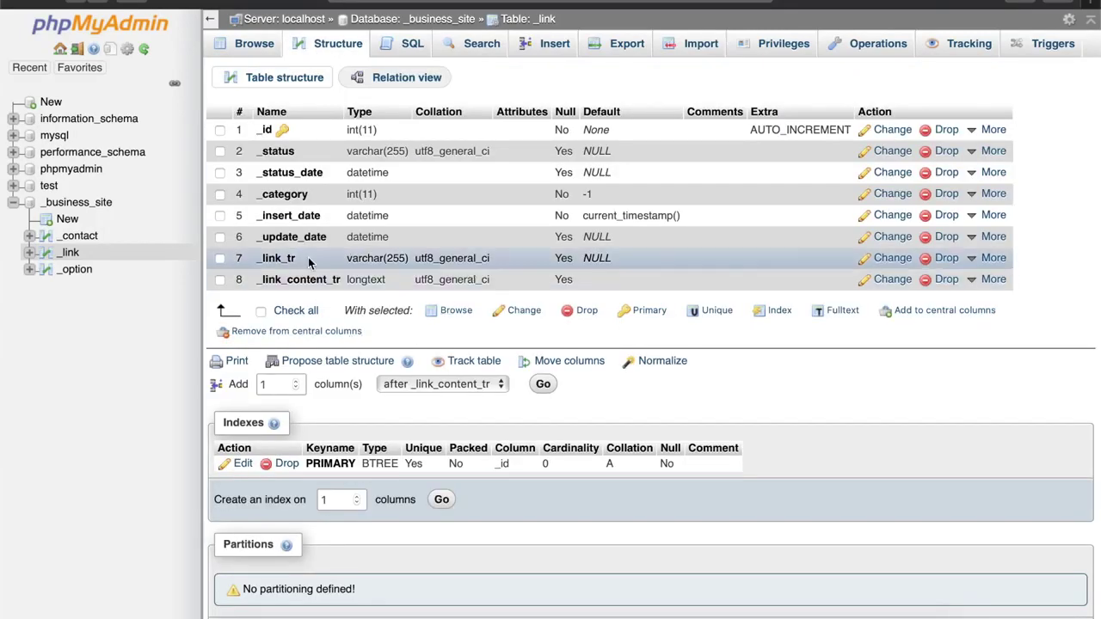
click(221, 280)
click(893, 279)
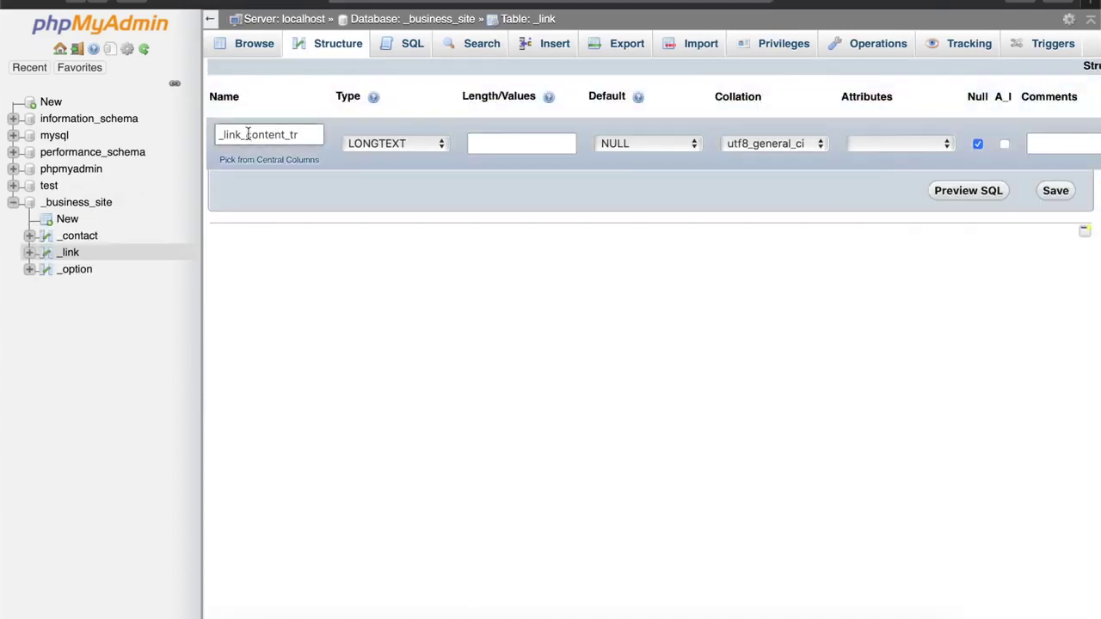
click(248, 135)
key(BackSpace)
key(BackSpace)
key(BackSpace)
key(BackSpace)
key(BackSpace)
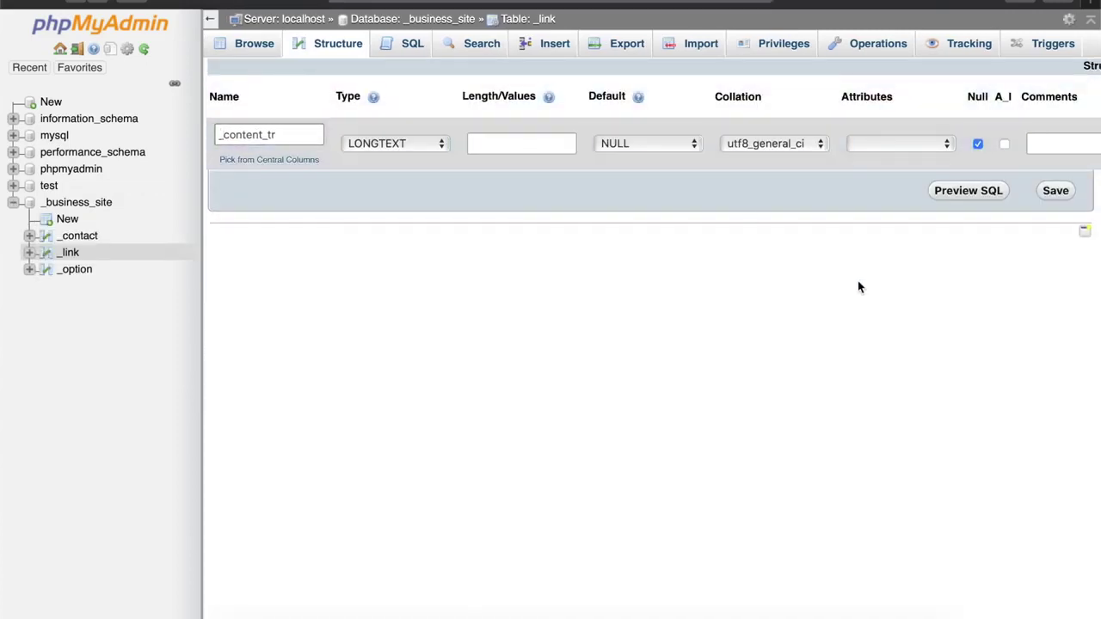
click(1056, 190)
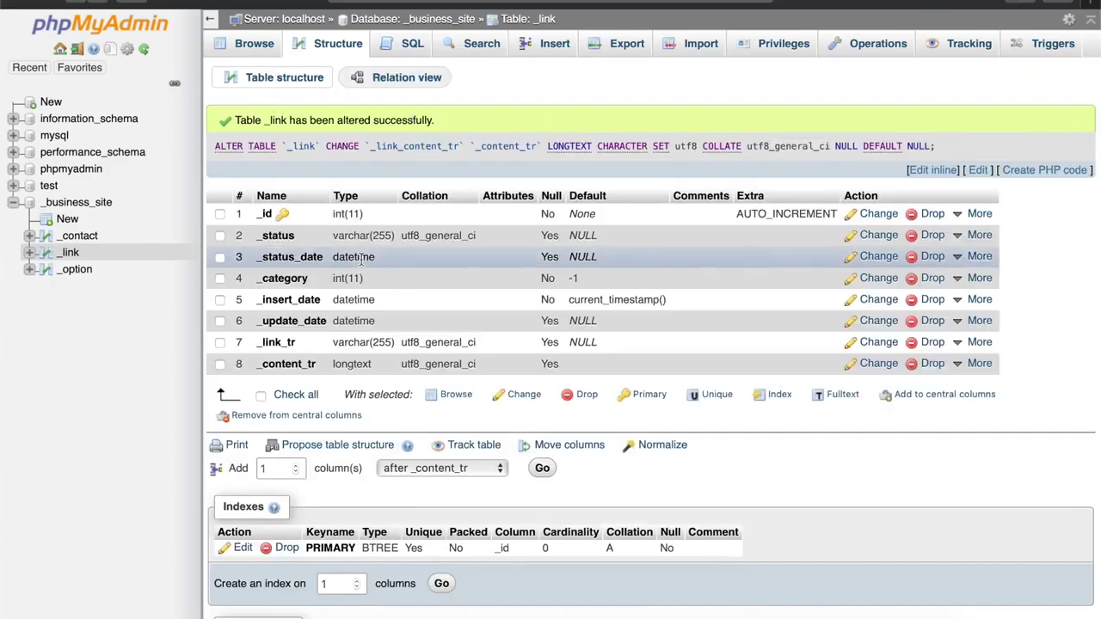
Look over the _link table's structure and browse the _contact table
scroll(353, 339, down, 5)
scroll(353, 340, up, 5)
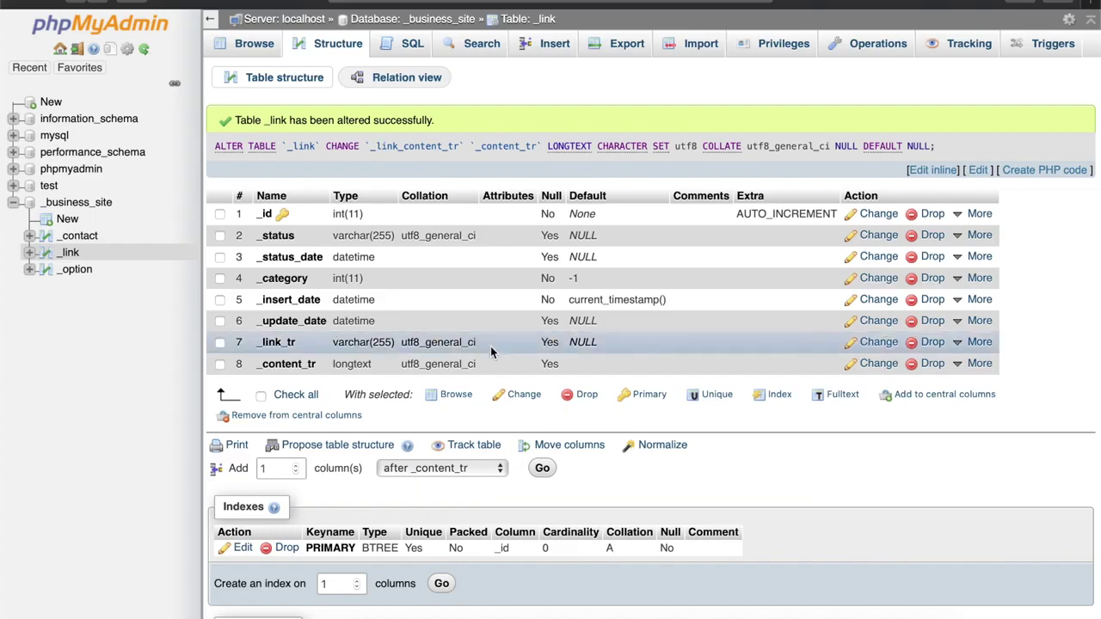
click(78, 235)
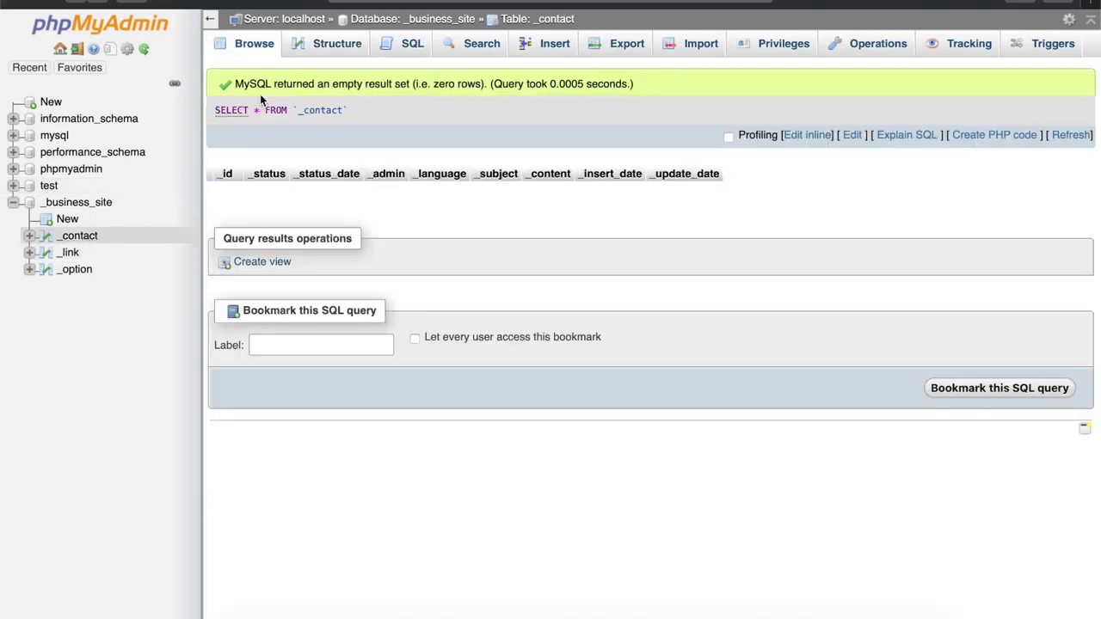